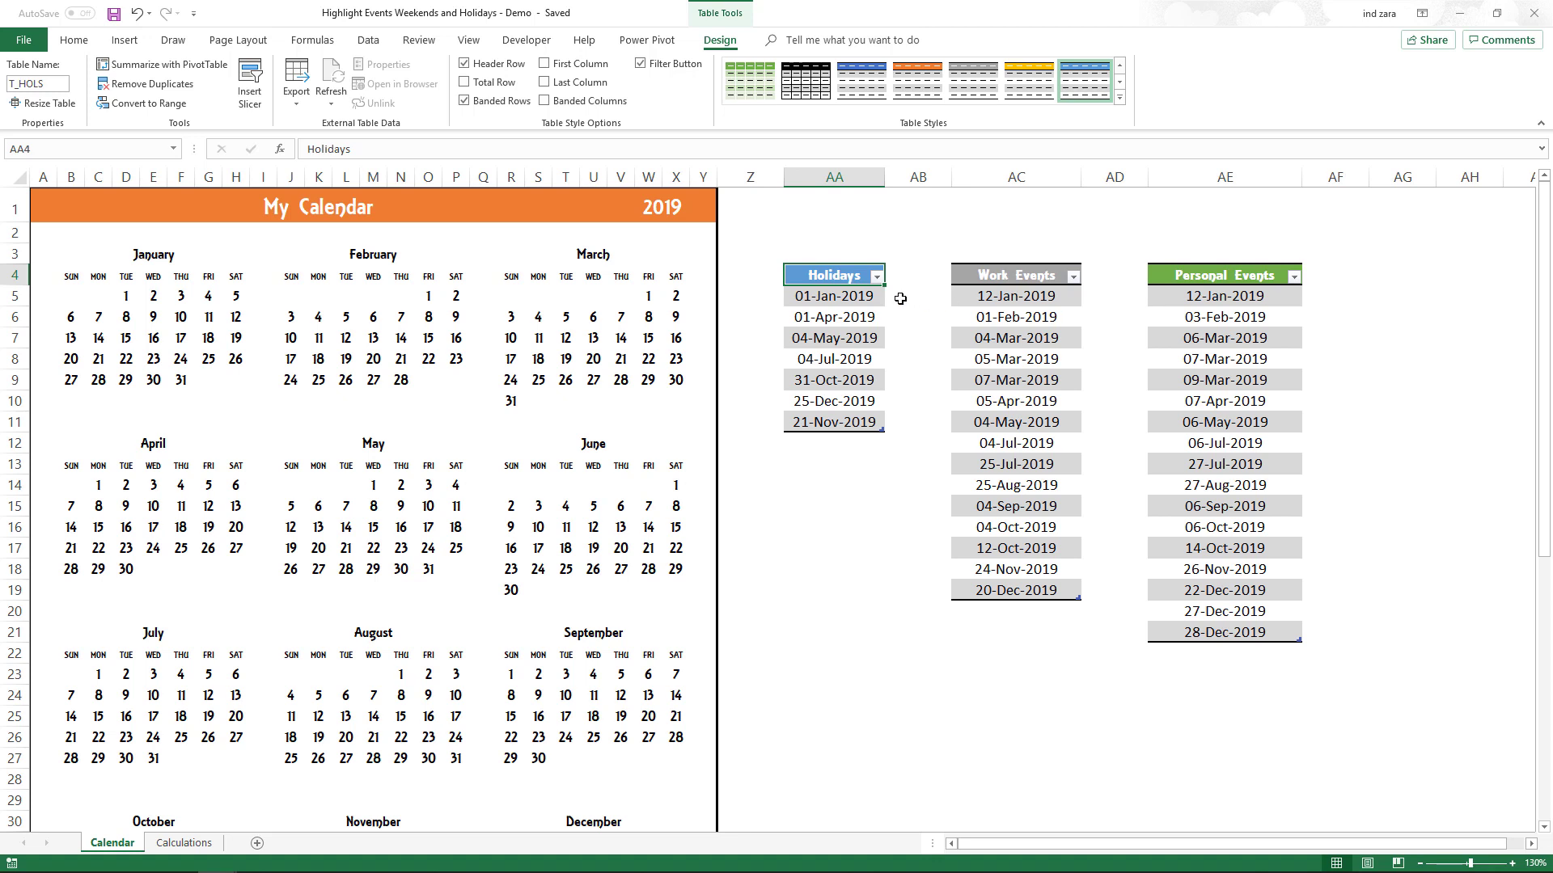
- Inspect the Holidays, Work Events and Personal Events tables by selecting their dates
drag(858, 297, 841, 425)
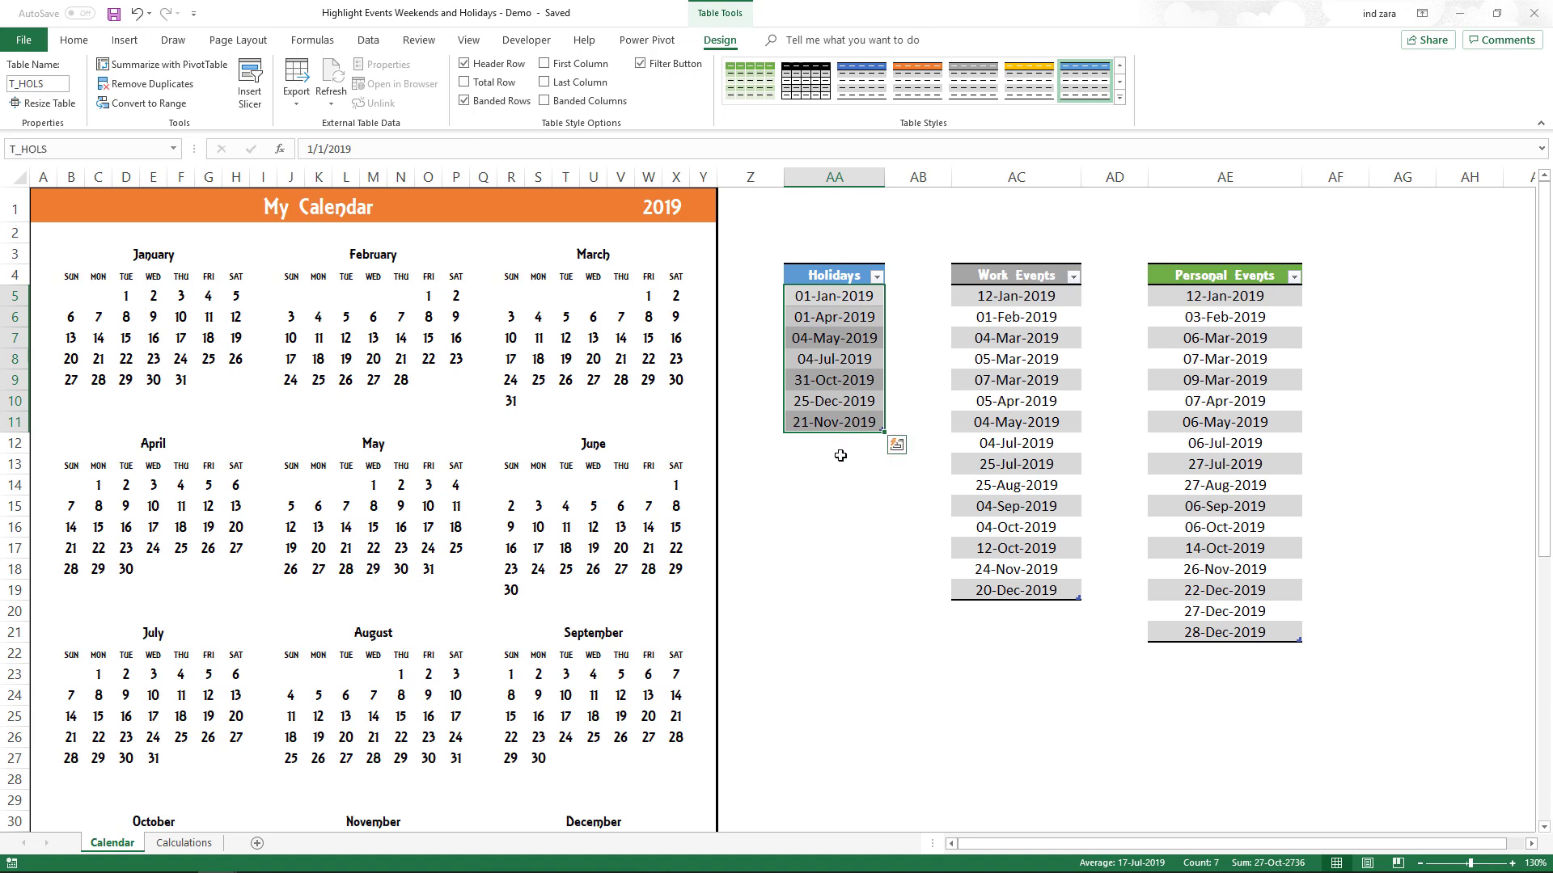
click(840, 455)
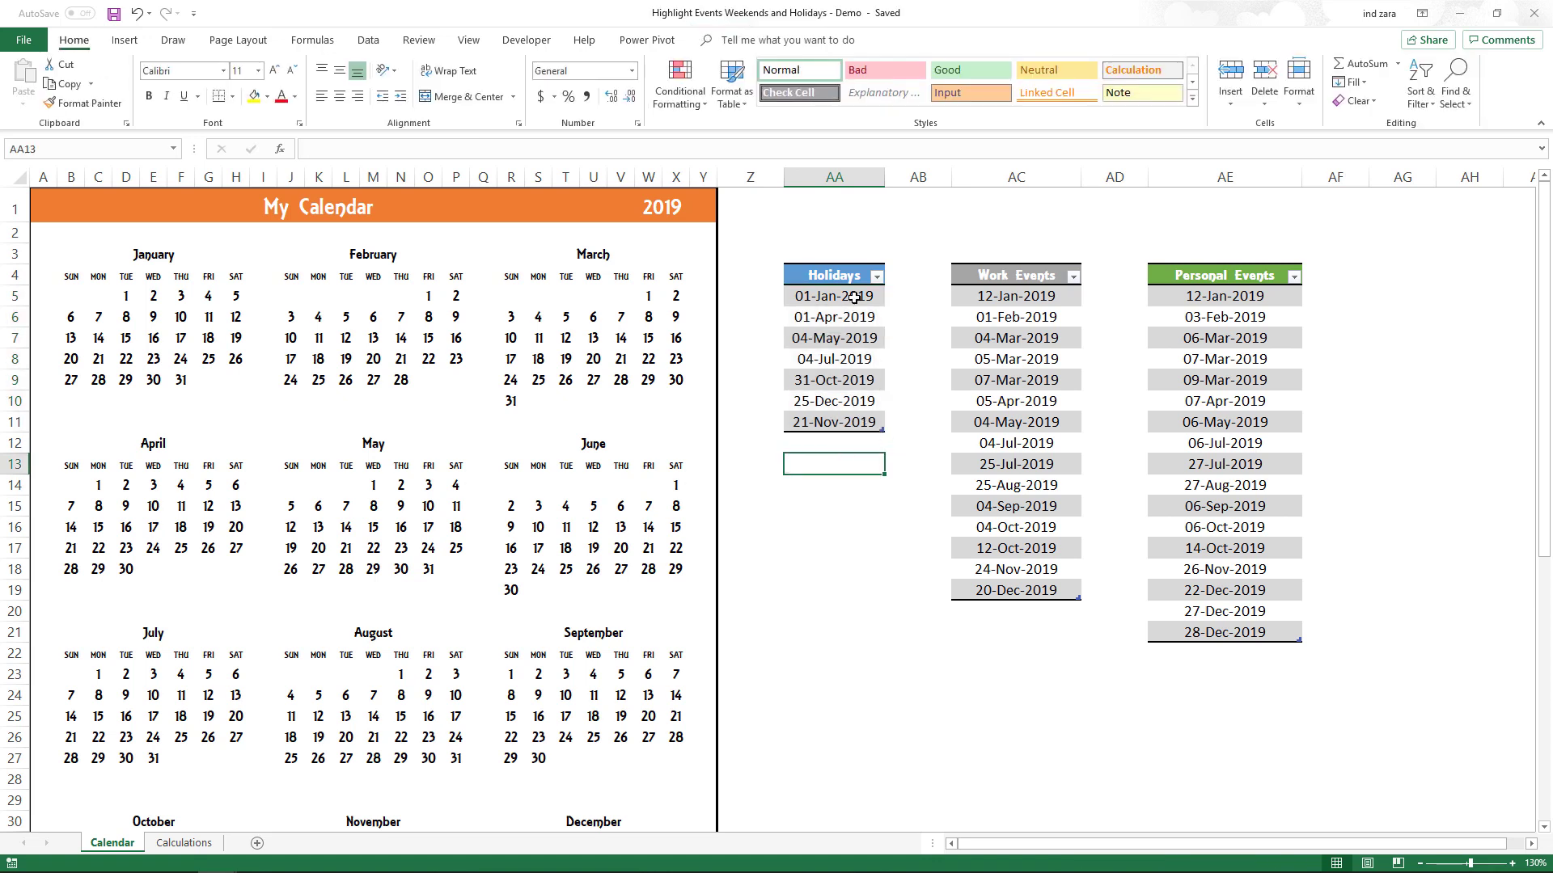
drag(850, 296, 842, 427)
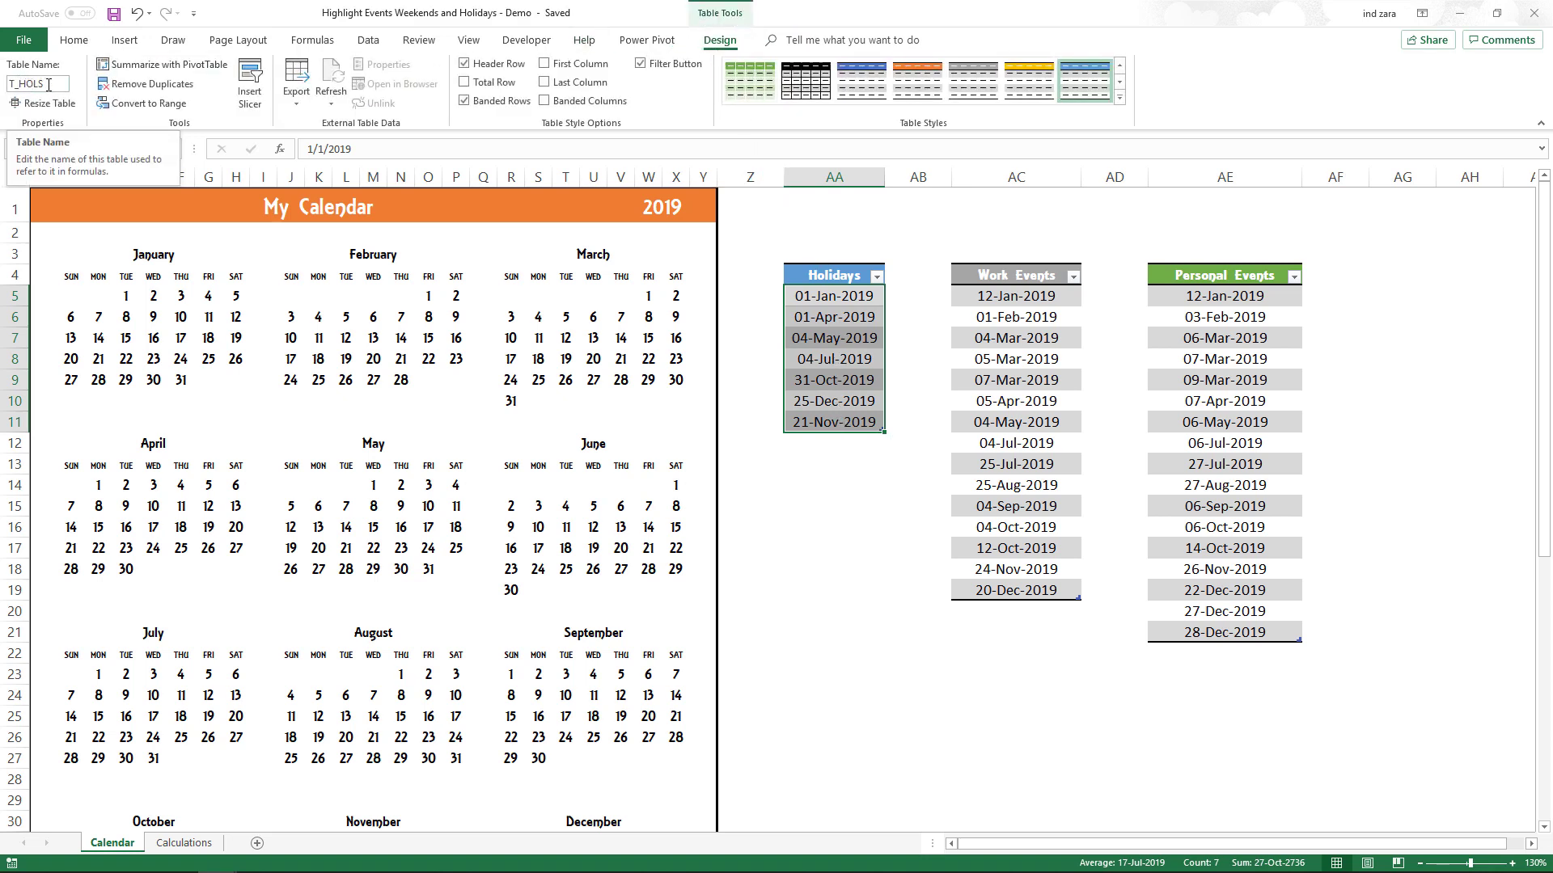
drag(833, 307, 839, 424)
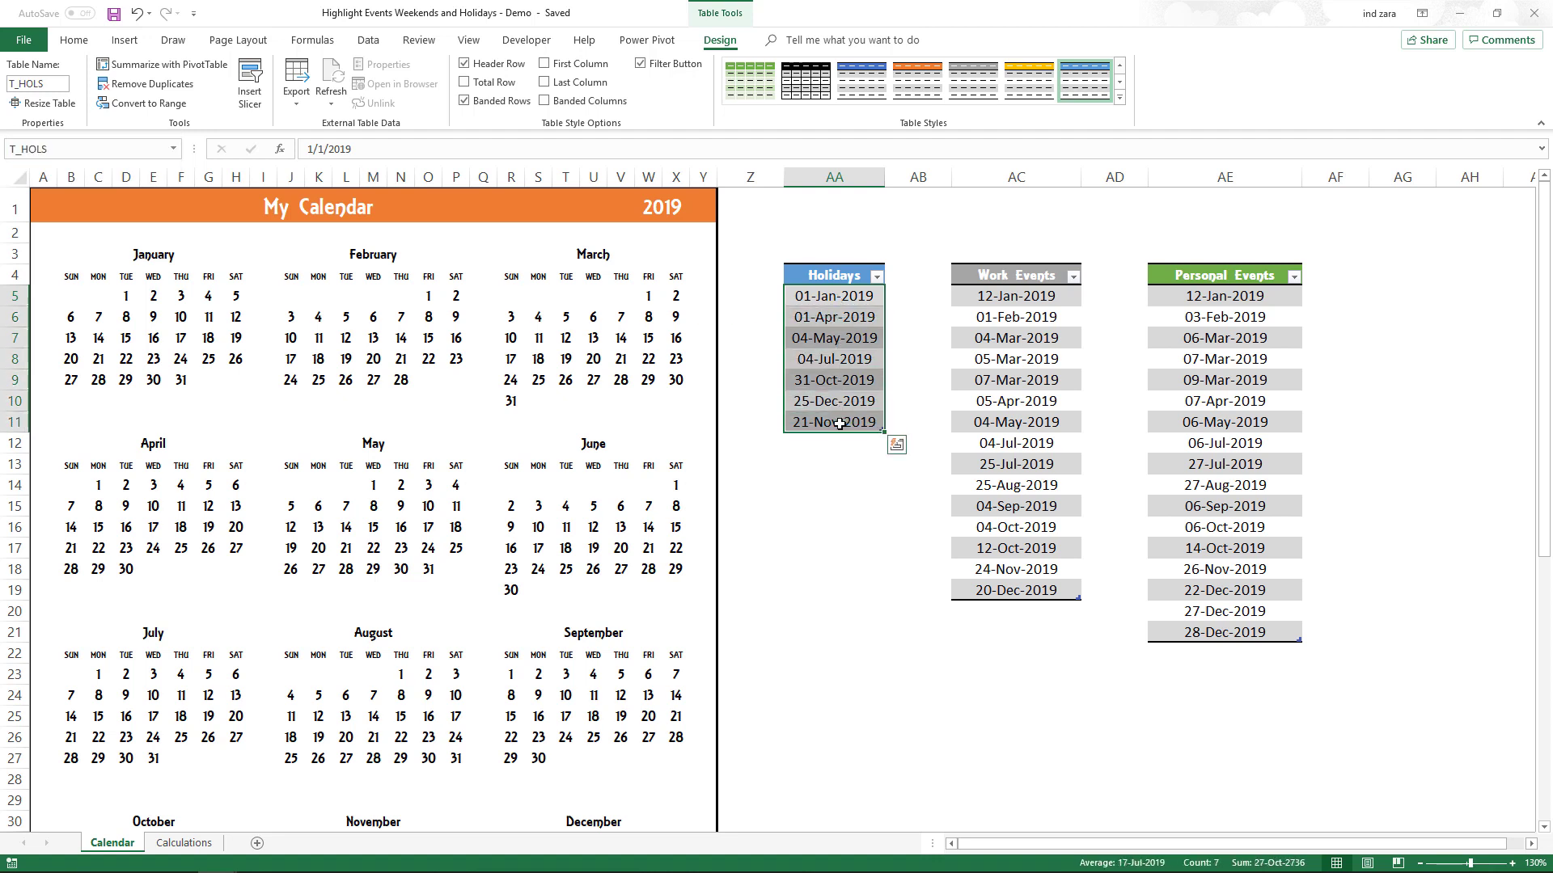
click(898, 299)
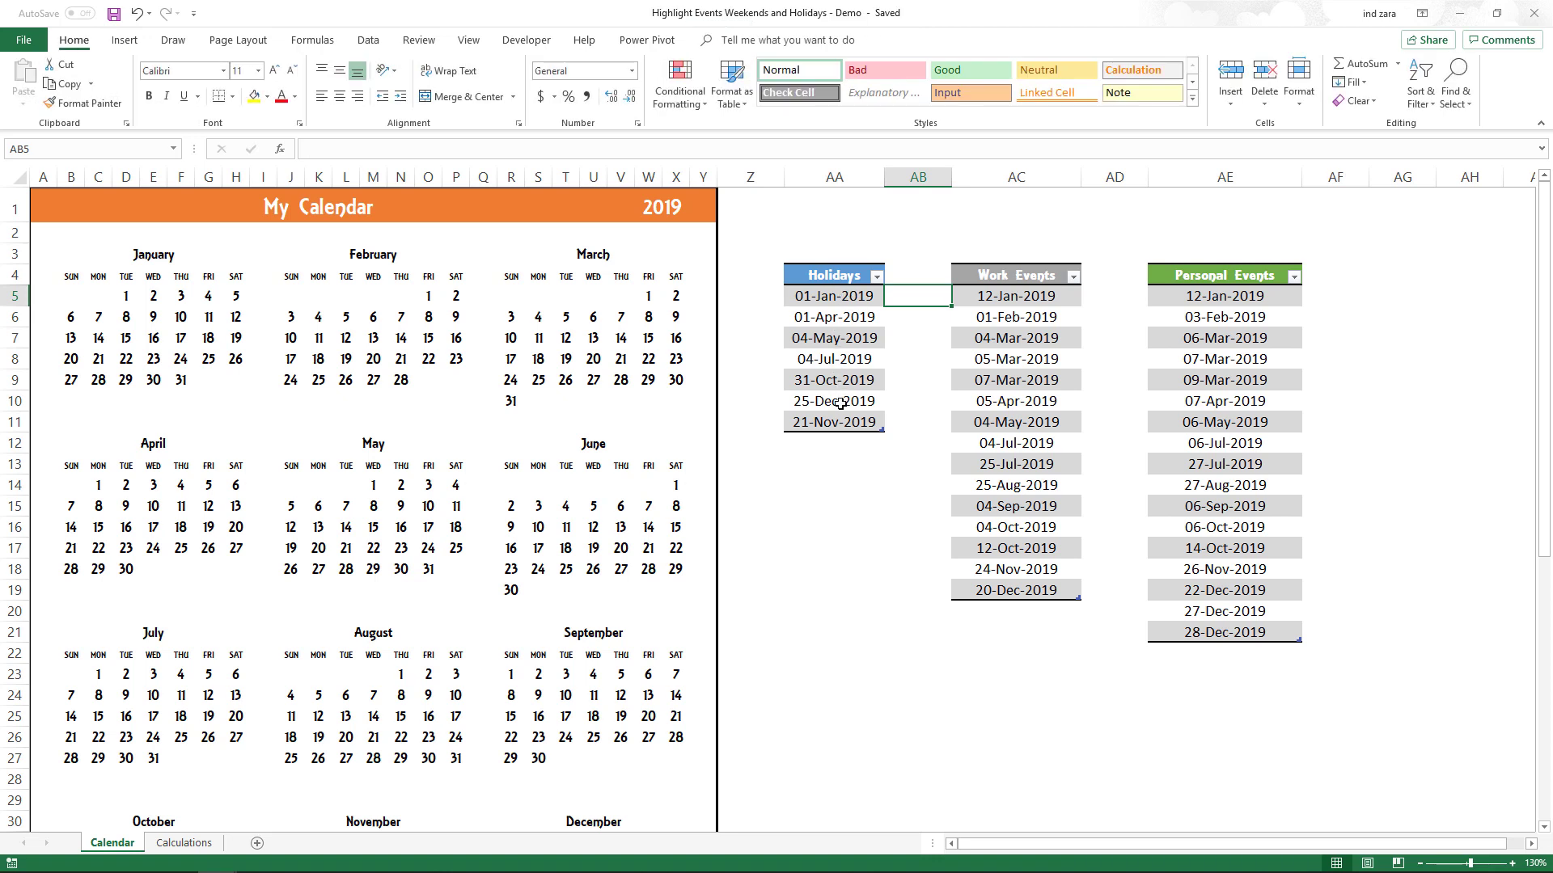
click(978, 359)
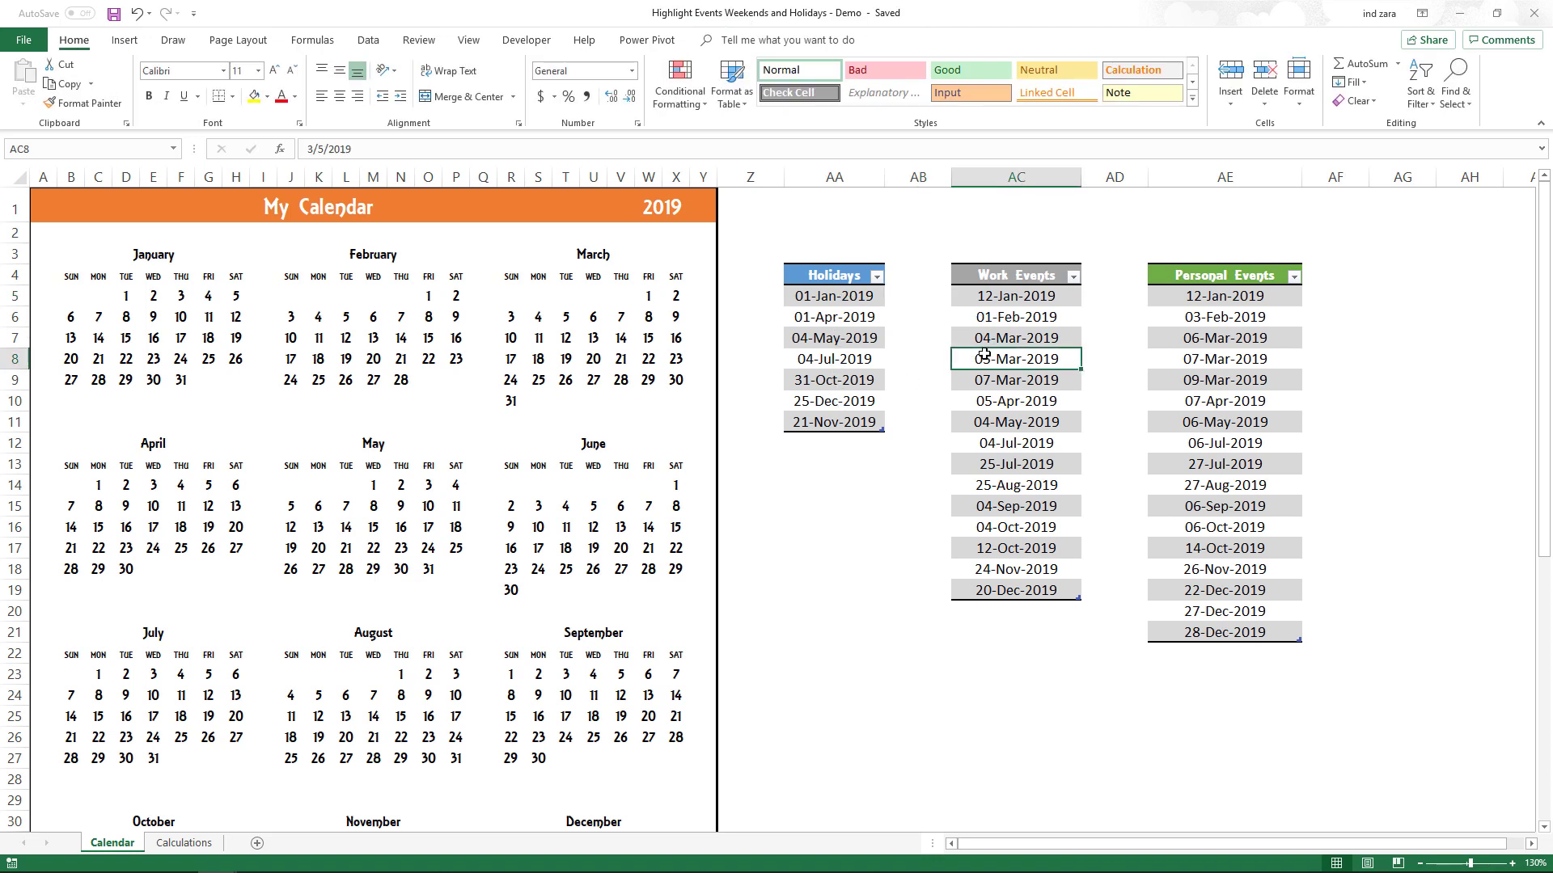
click(1254, 383)
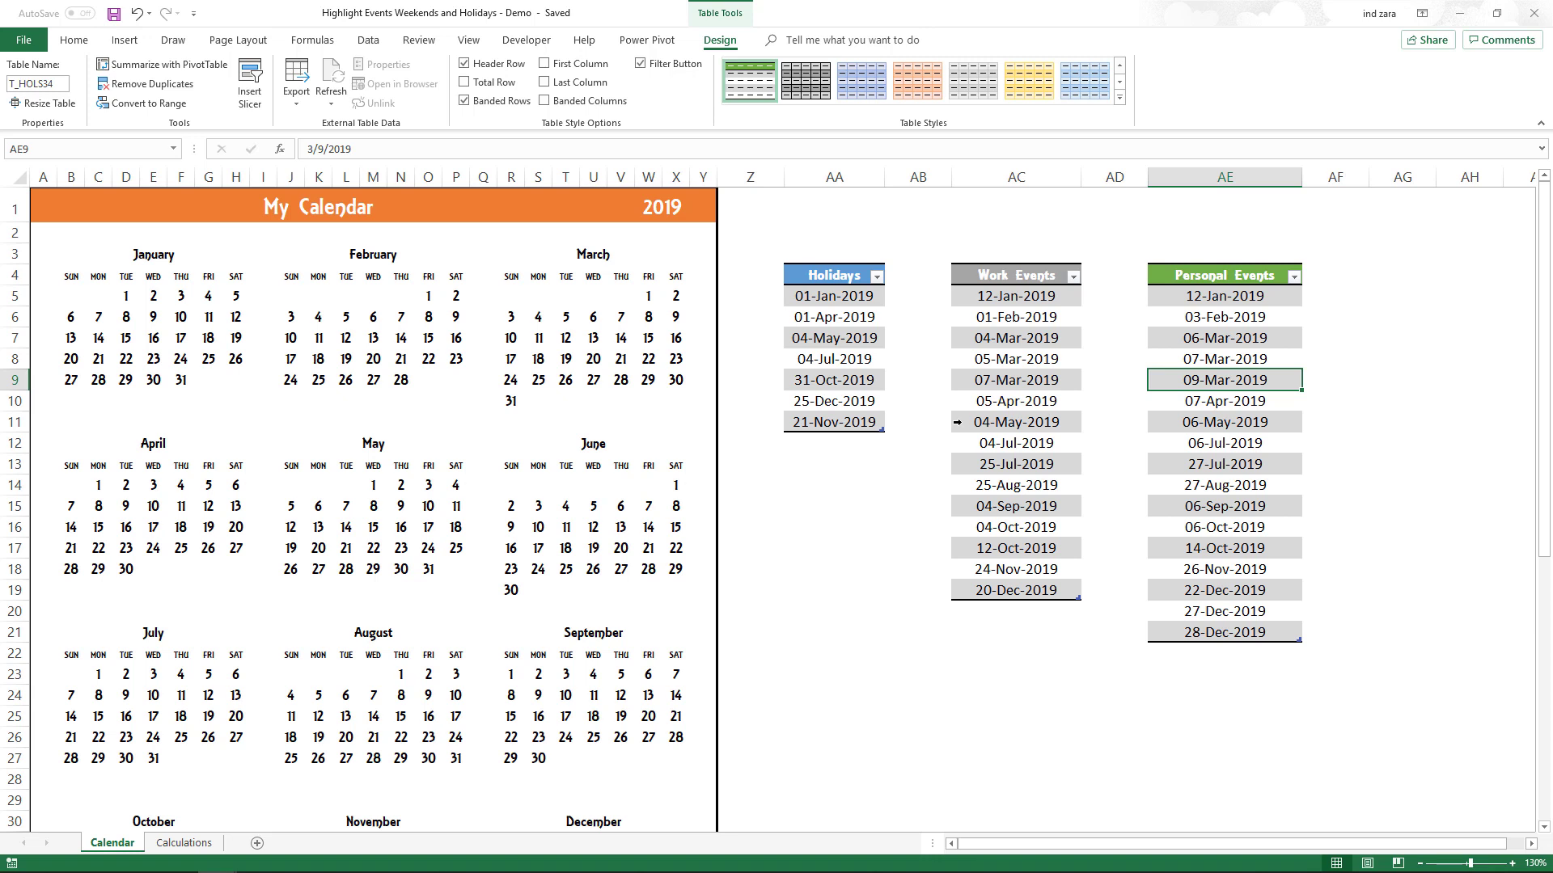
click(794, 226)
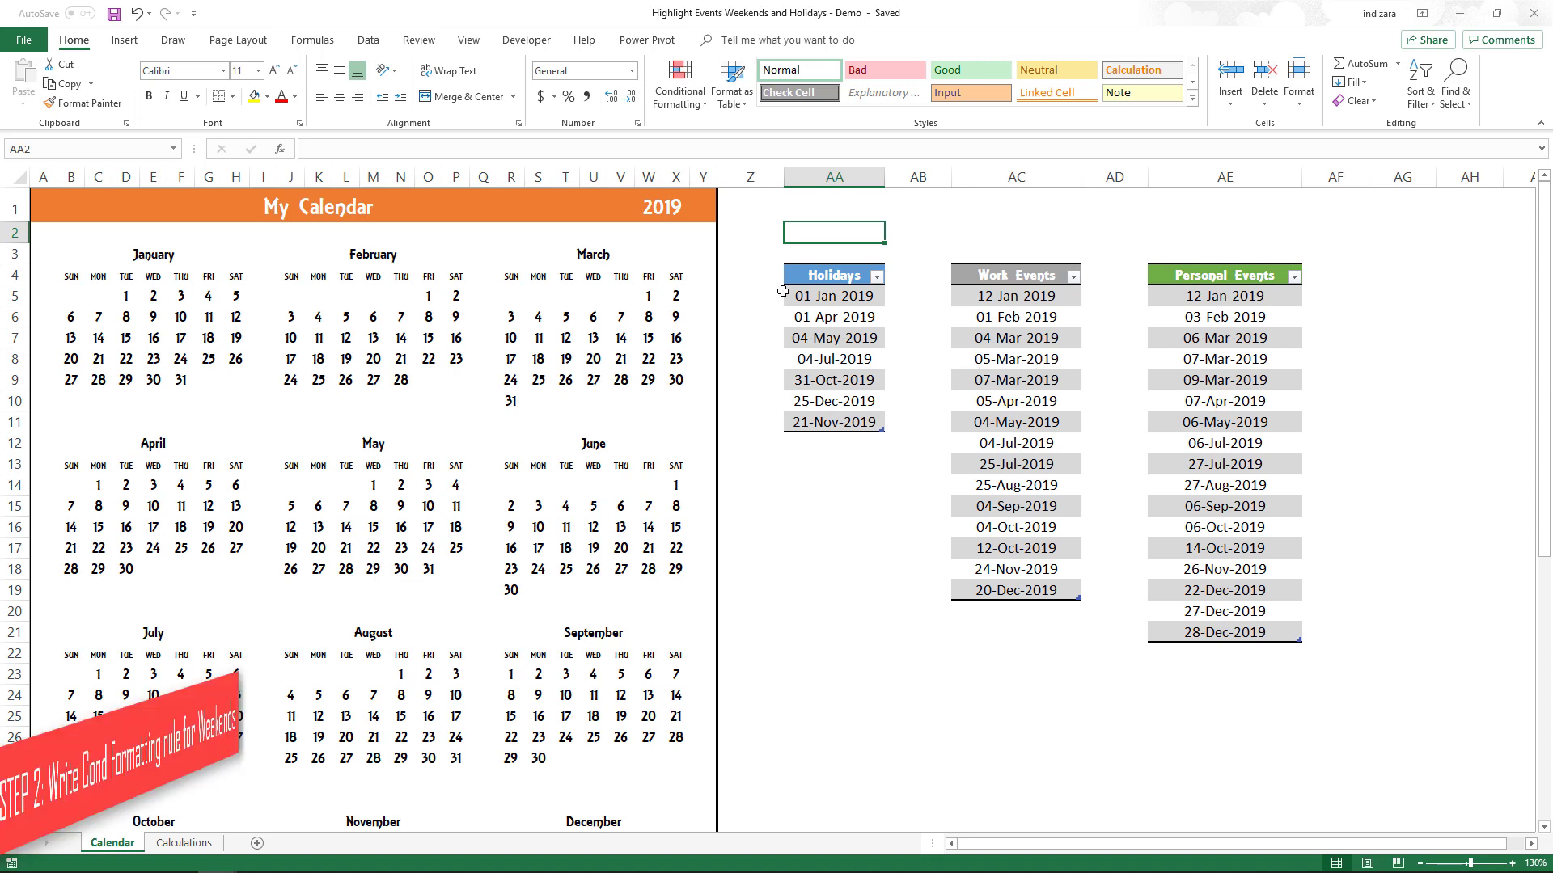
- On cell B5, start a new formula-based rule with =WEEKDAY(B5)=1
click(670, 109)
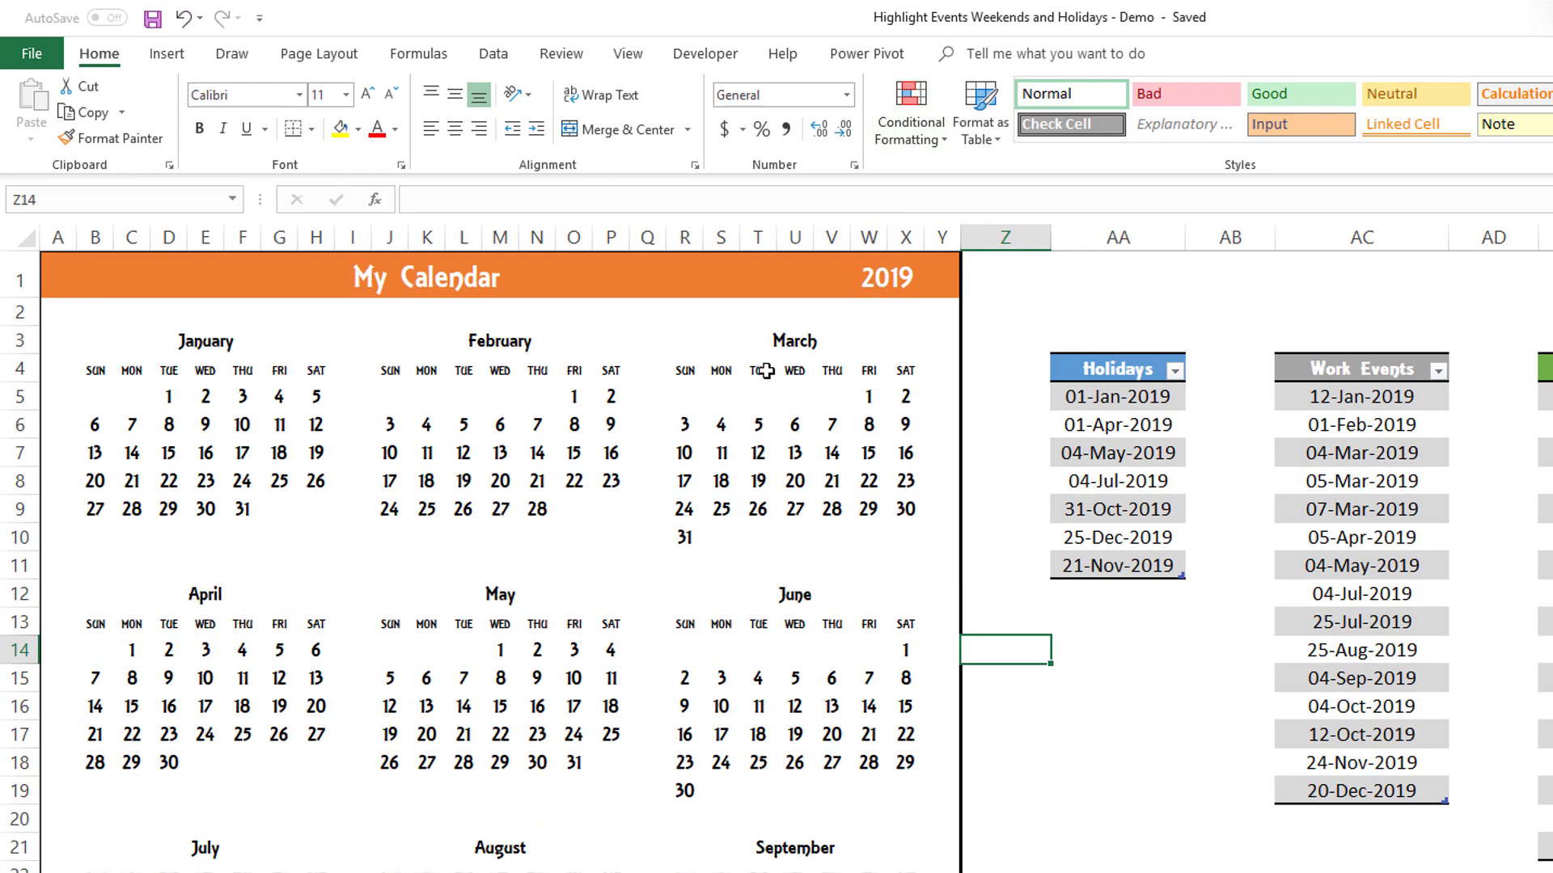
click(98, 388)
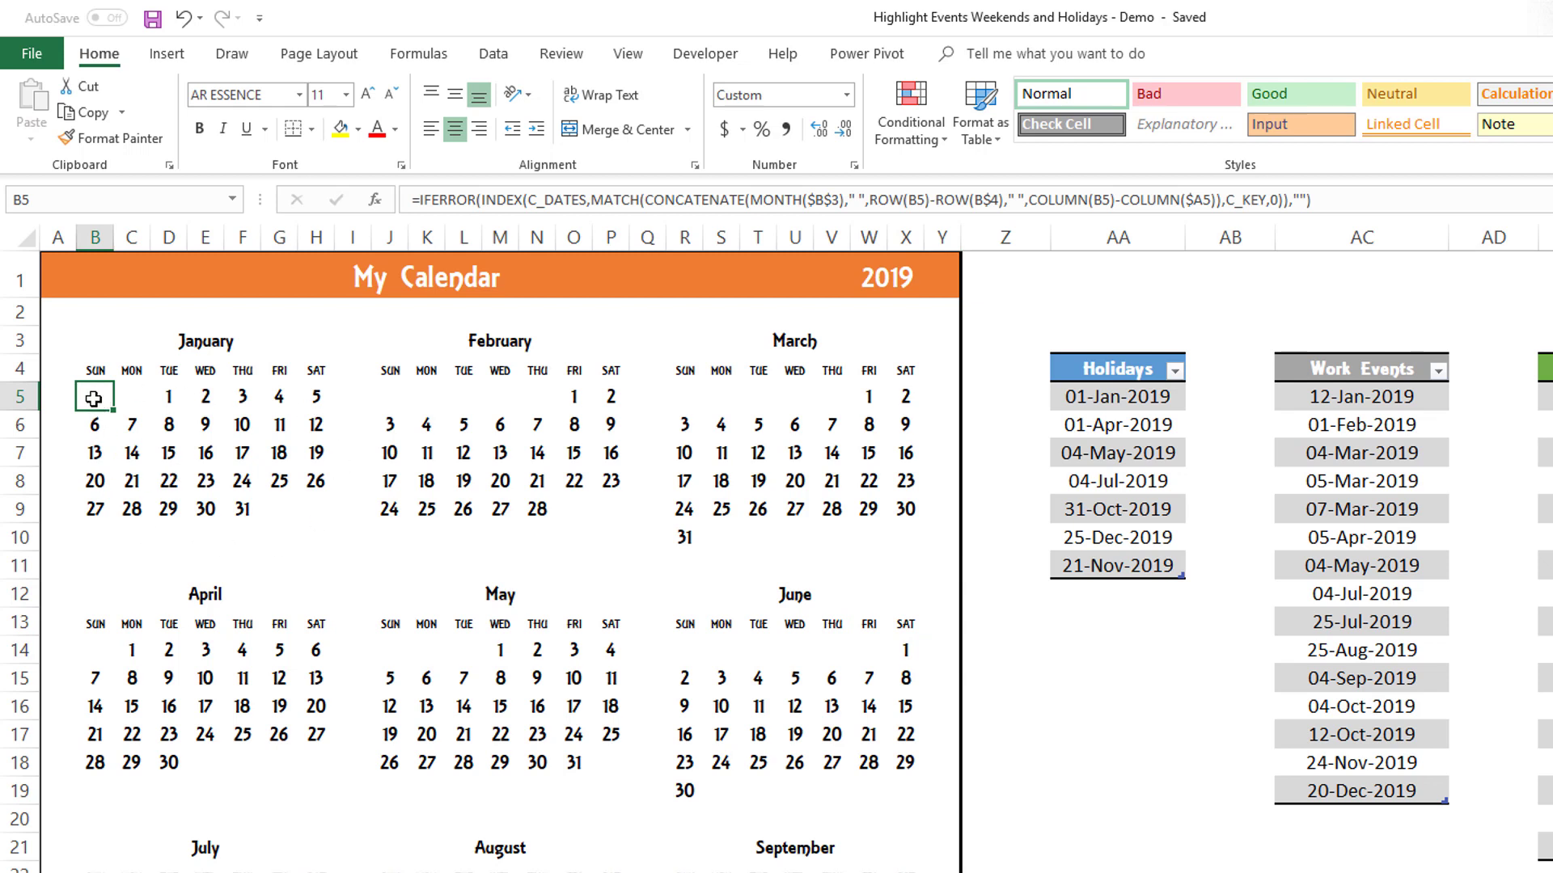
click(912, 117)
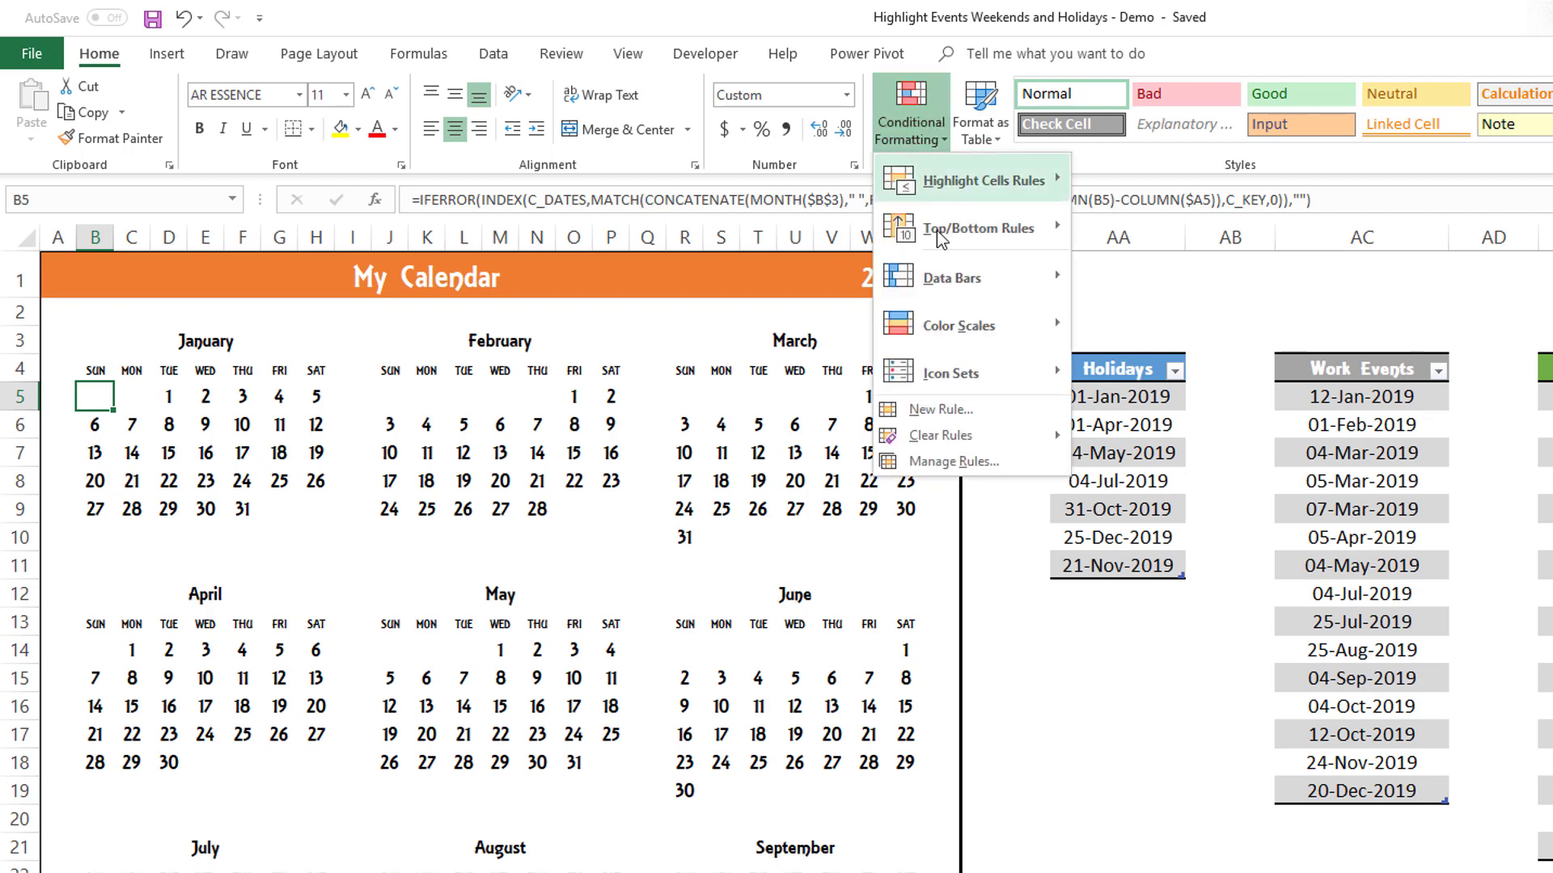
click(936, 409)
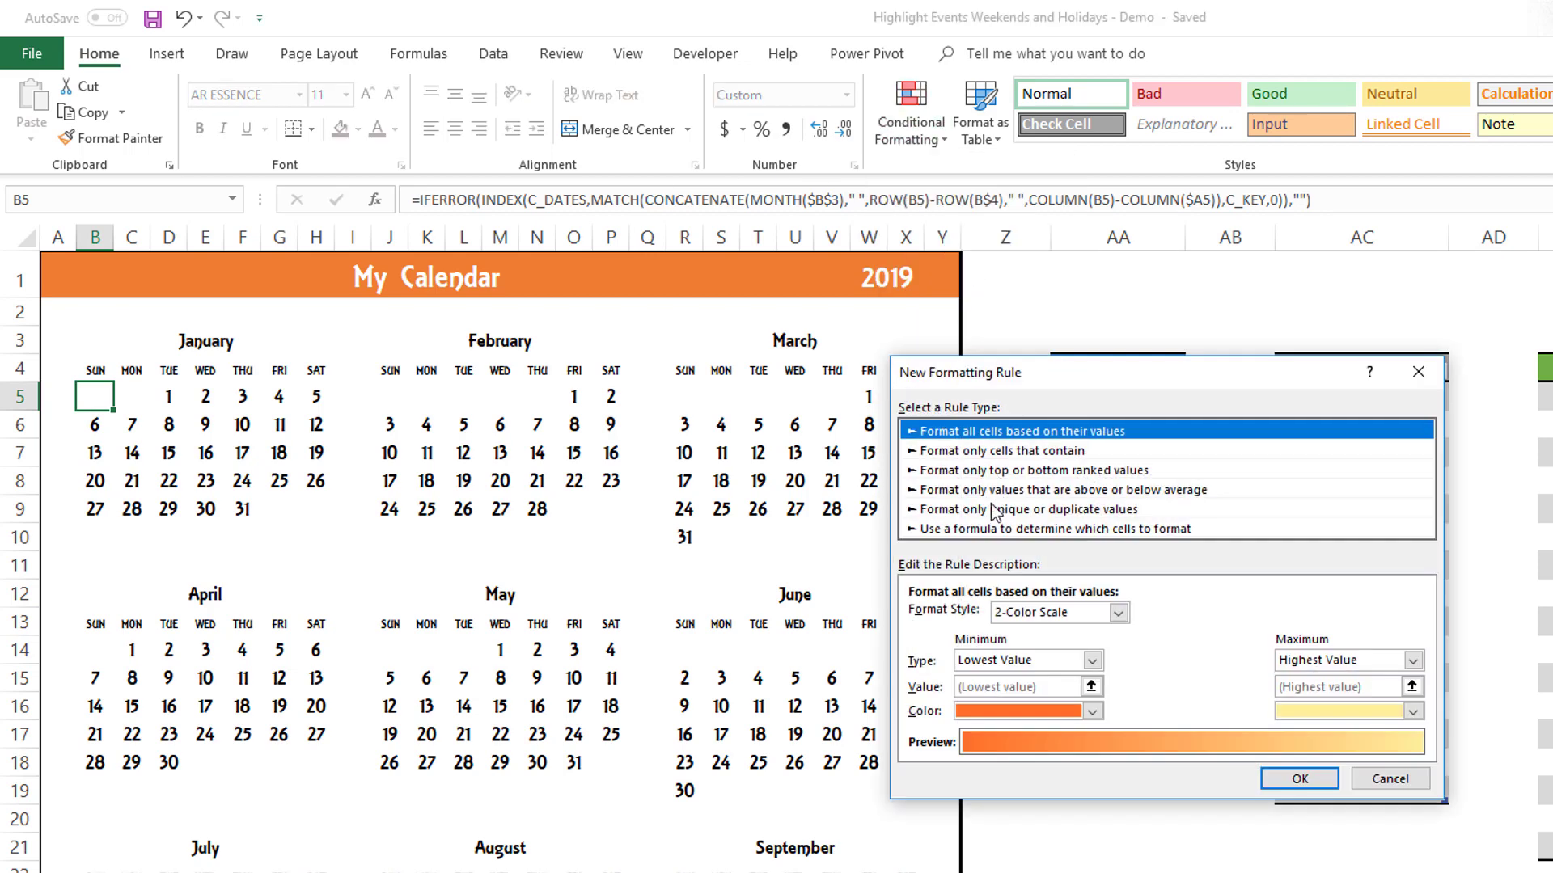
click(995, 529)
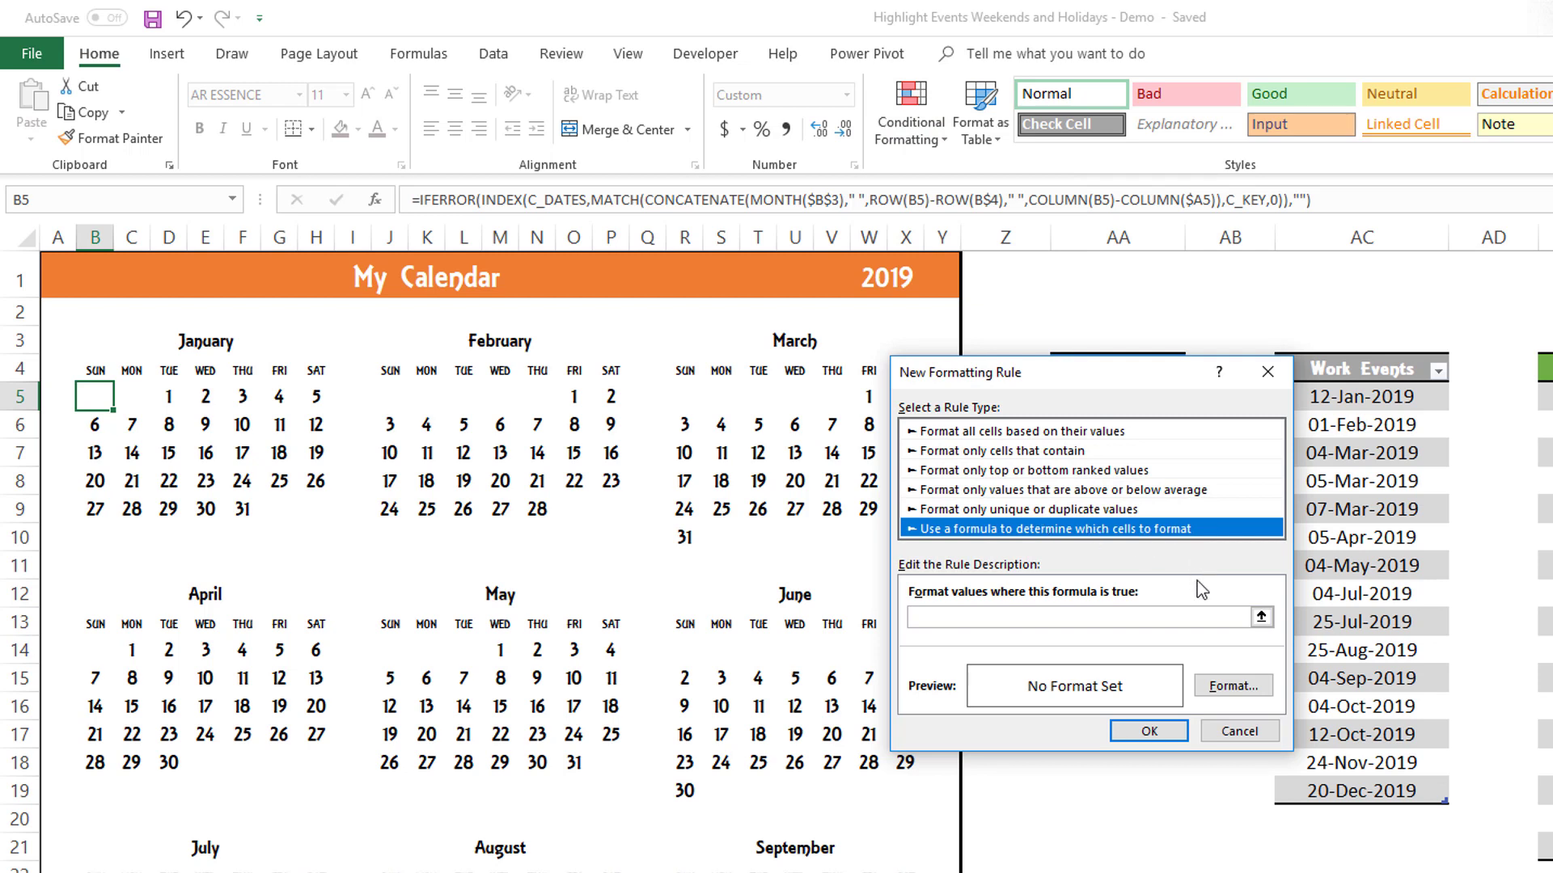
click(1195, 618)
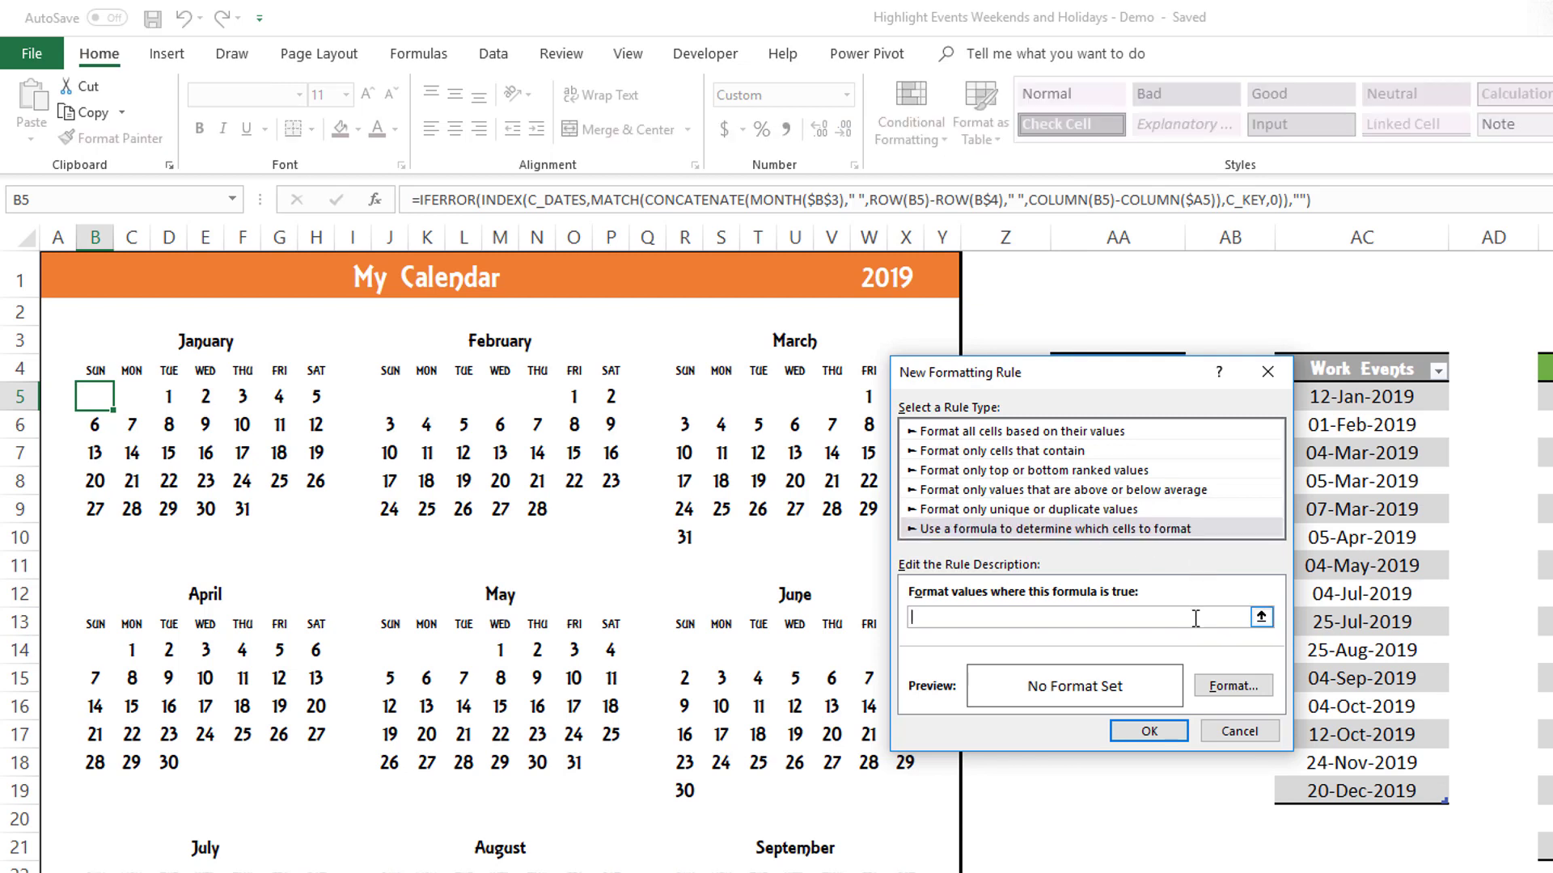
text(=weekday(B5)=1)
- Give the Sunday rule a dark red font and save it
click(1250, 696)
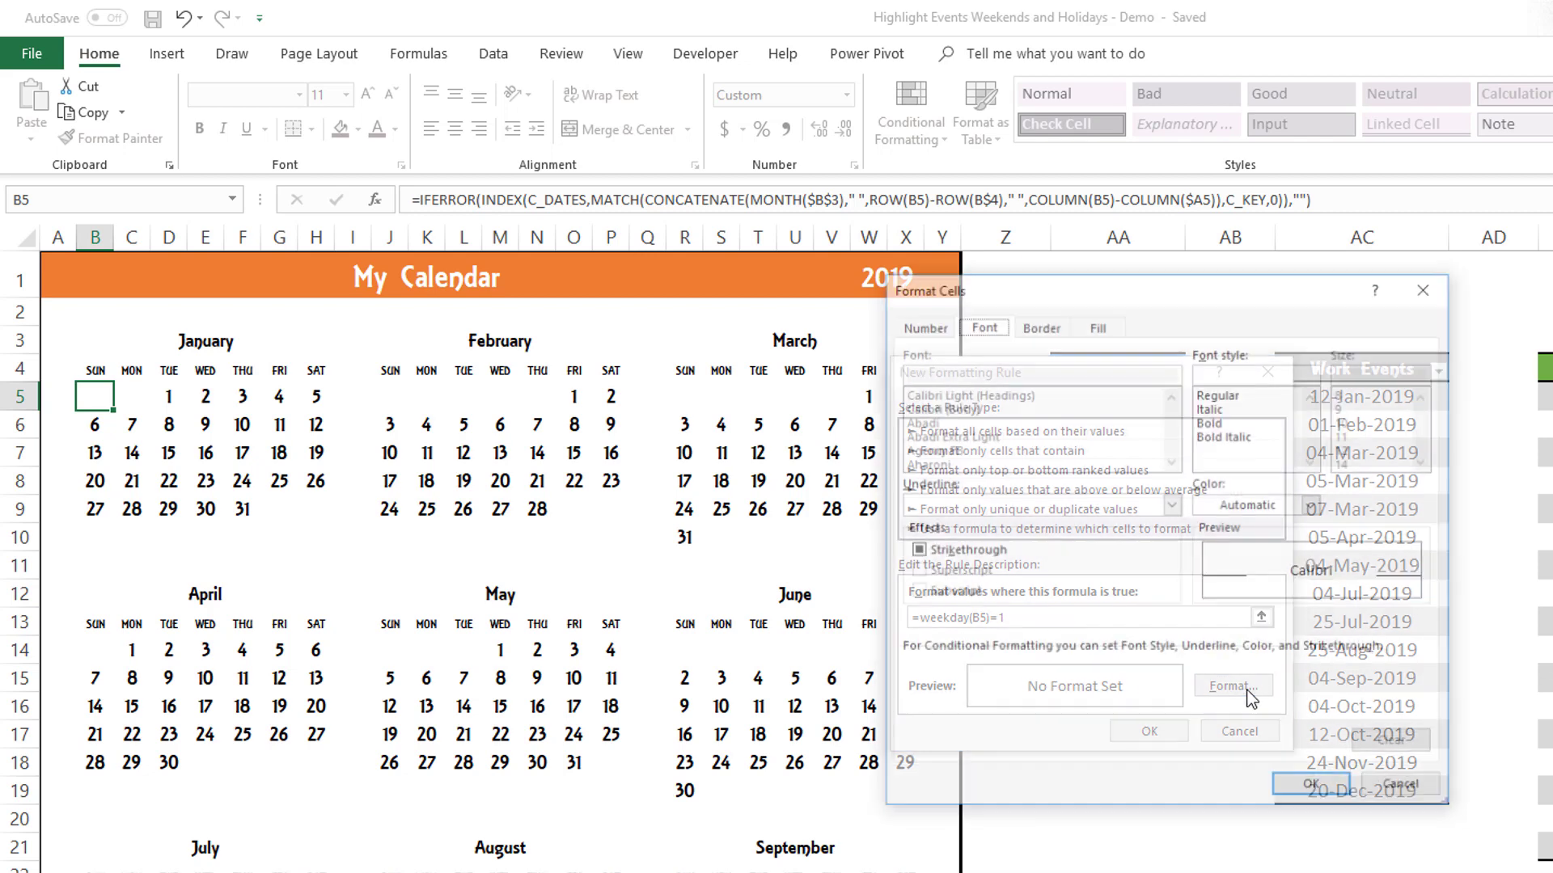
click(1234, 504)
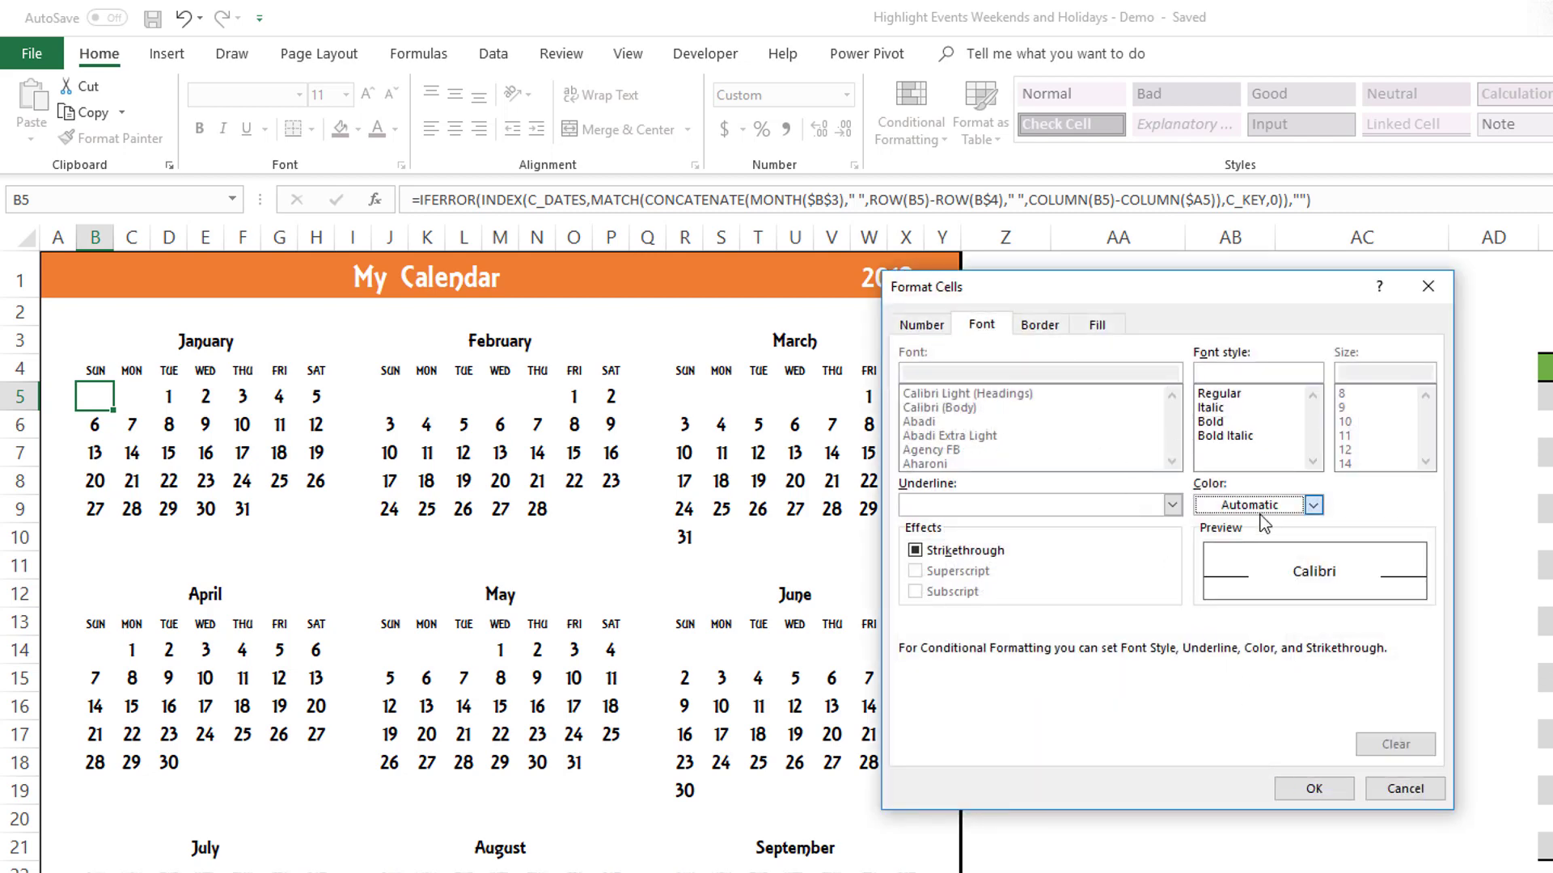
click(1207, 698)
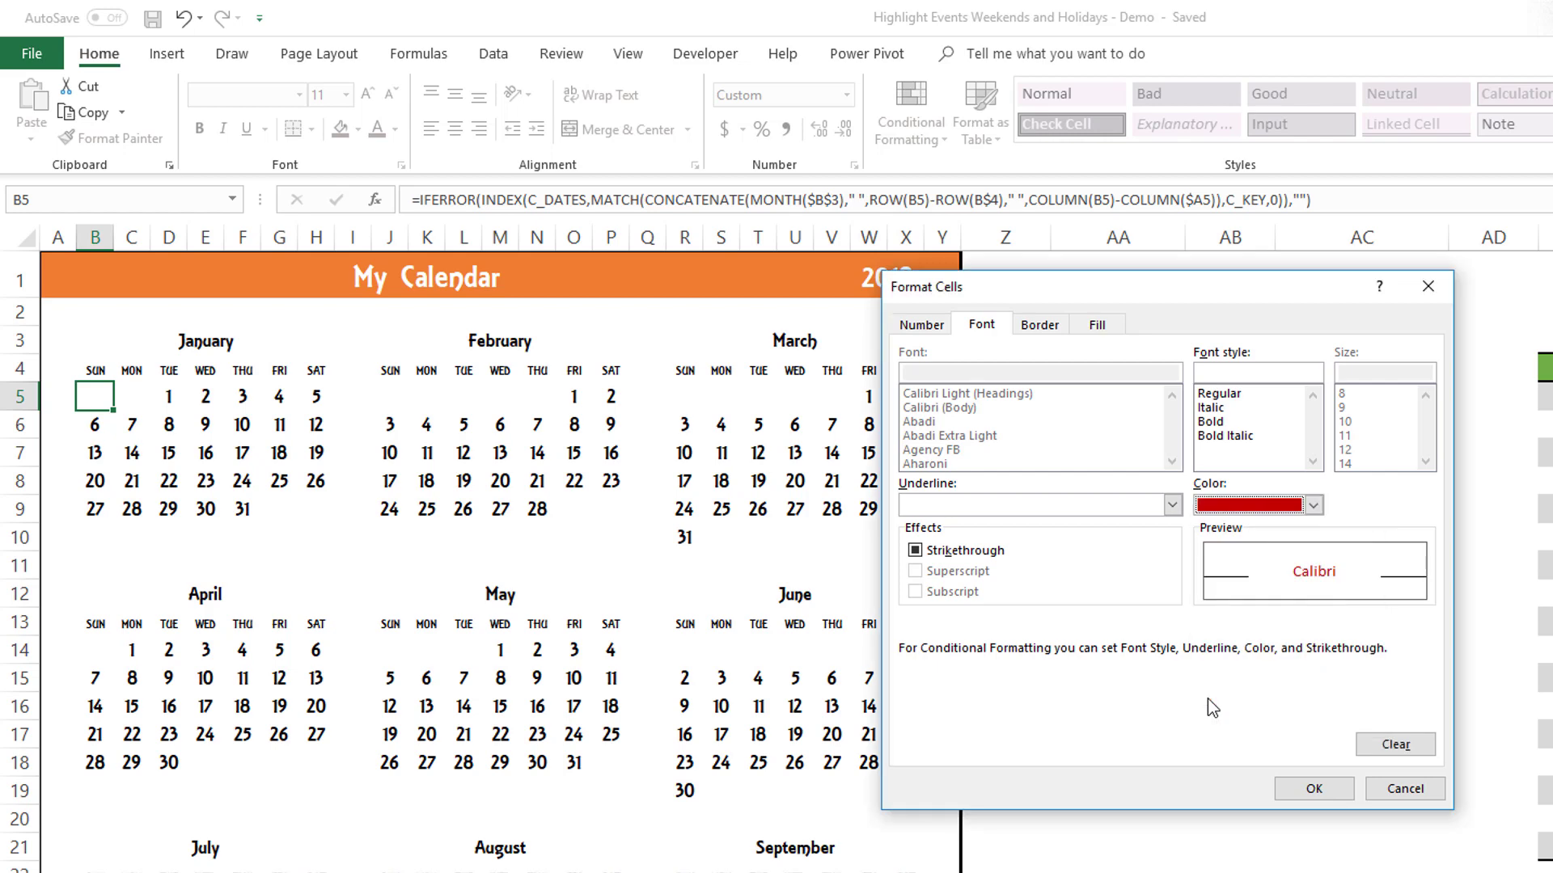
click(1316, 788)
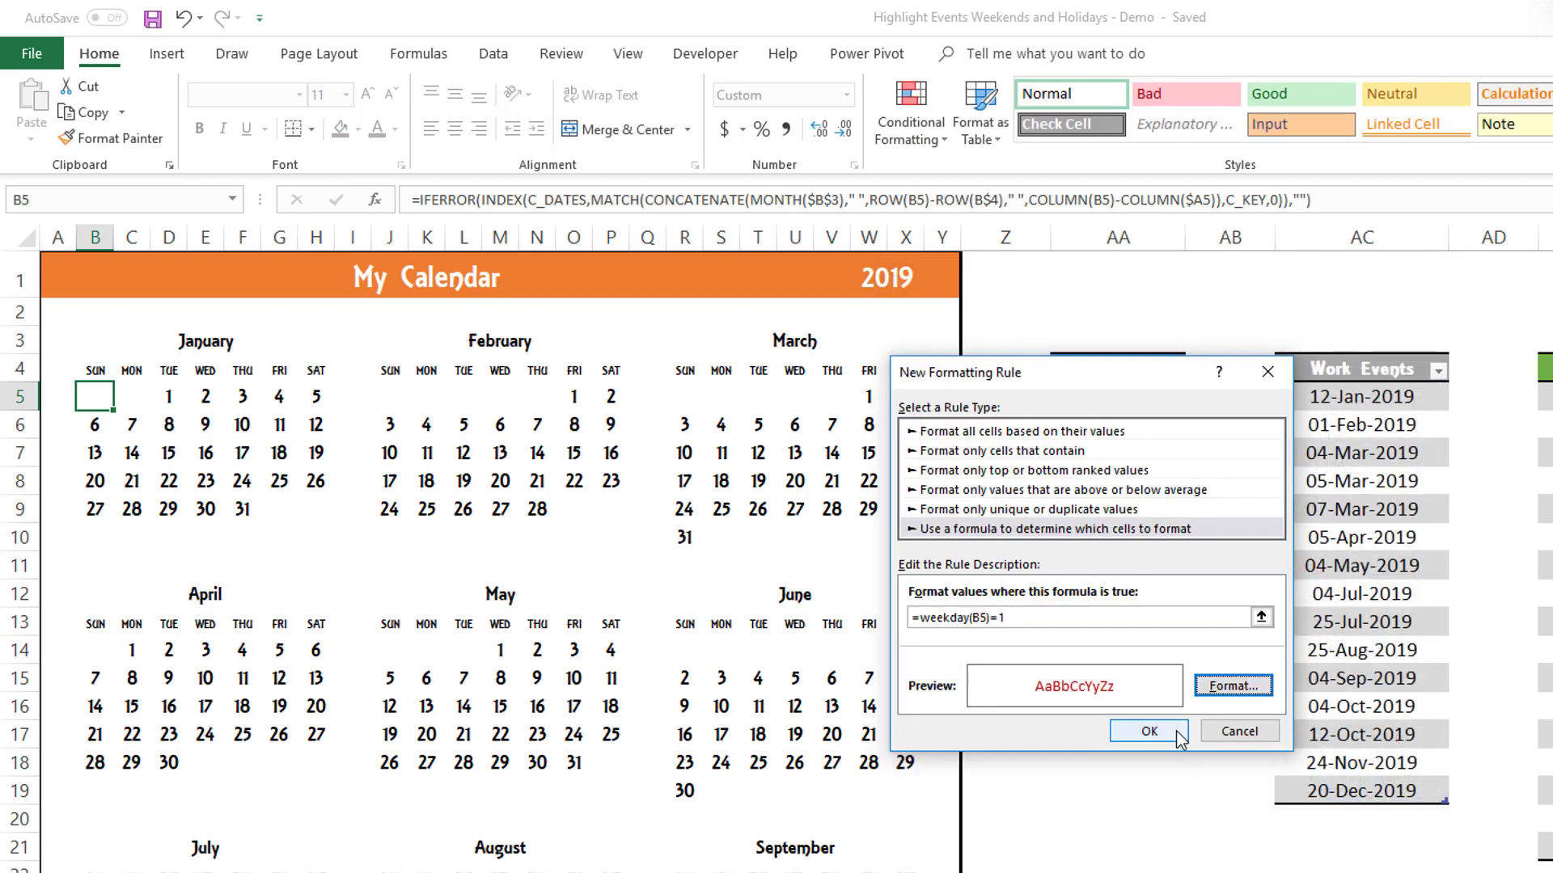
click(1149, 731)
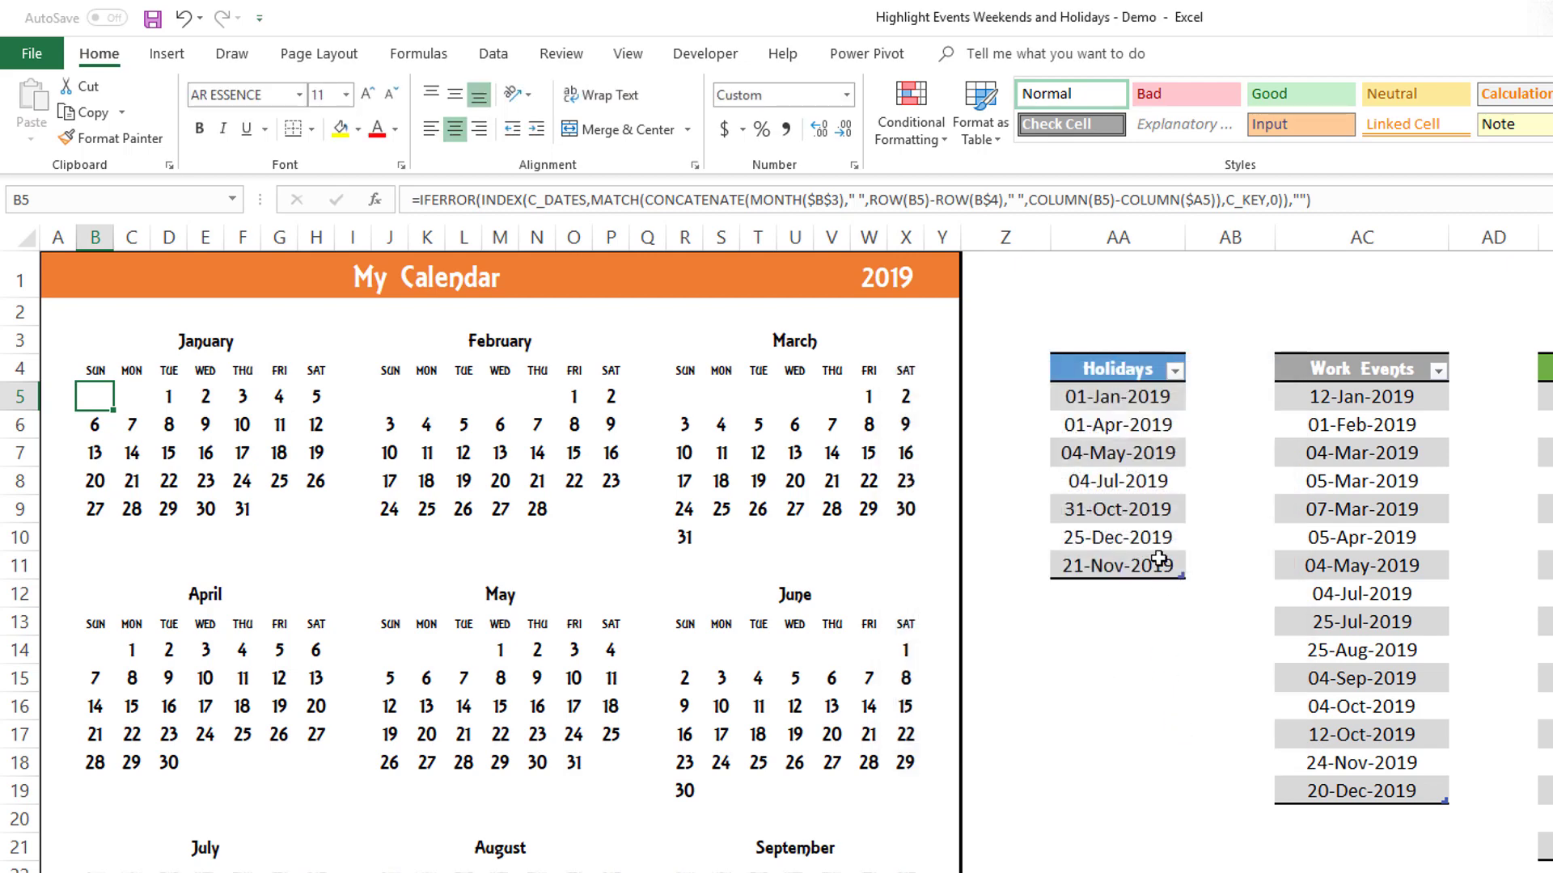
- In the WEEKDAY rule's Applies to box, add the January through April date blocks
click(910, 137)
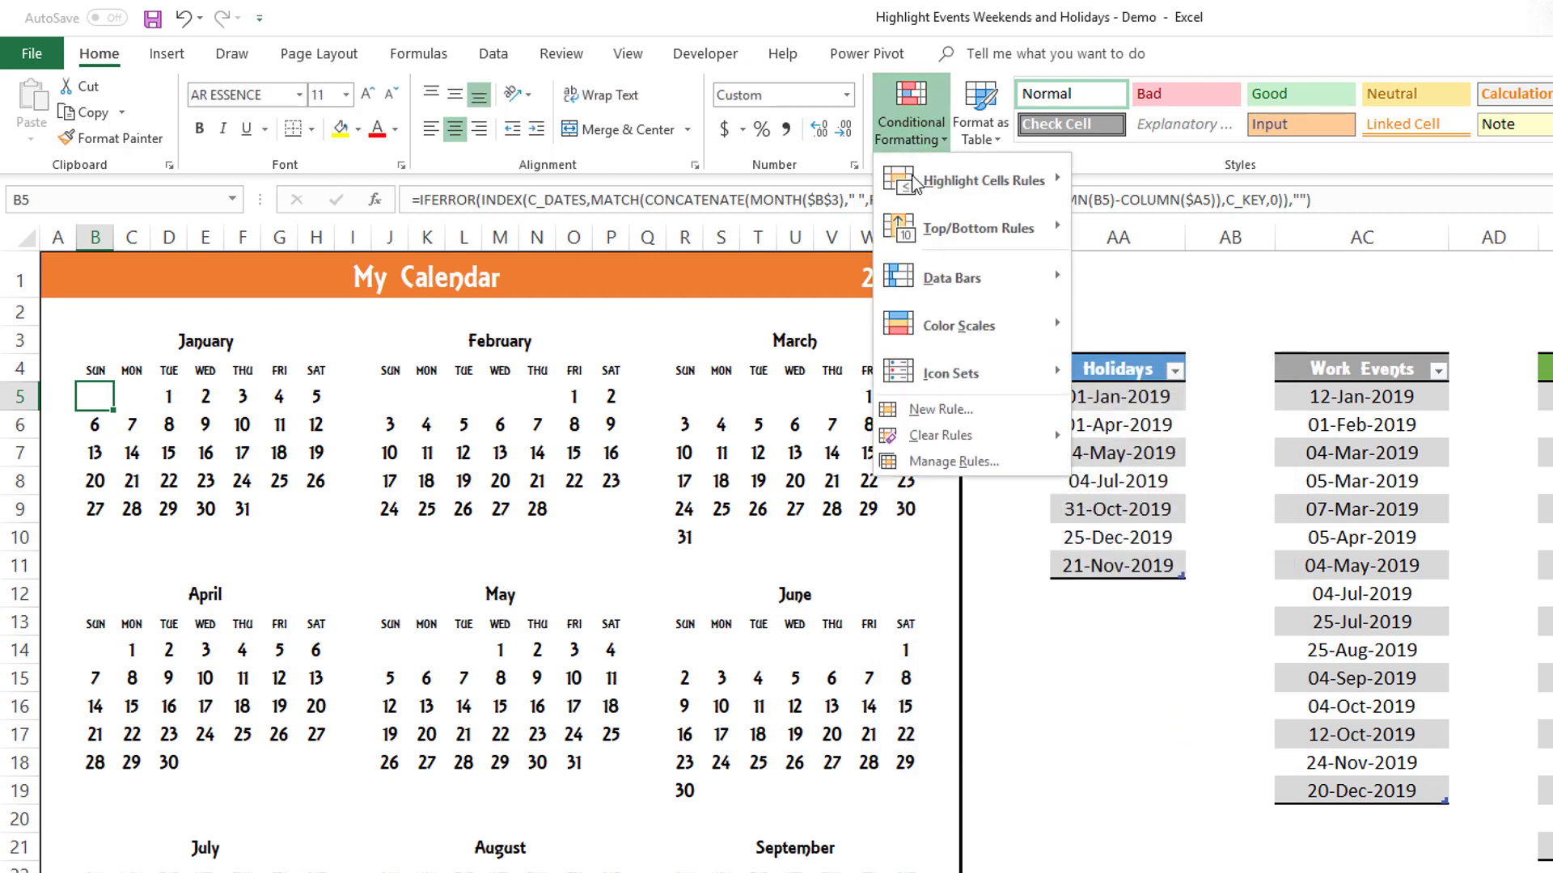
click(974, 462)
click(919, 541)
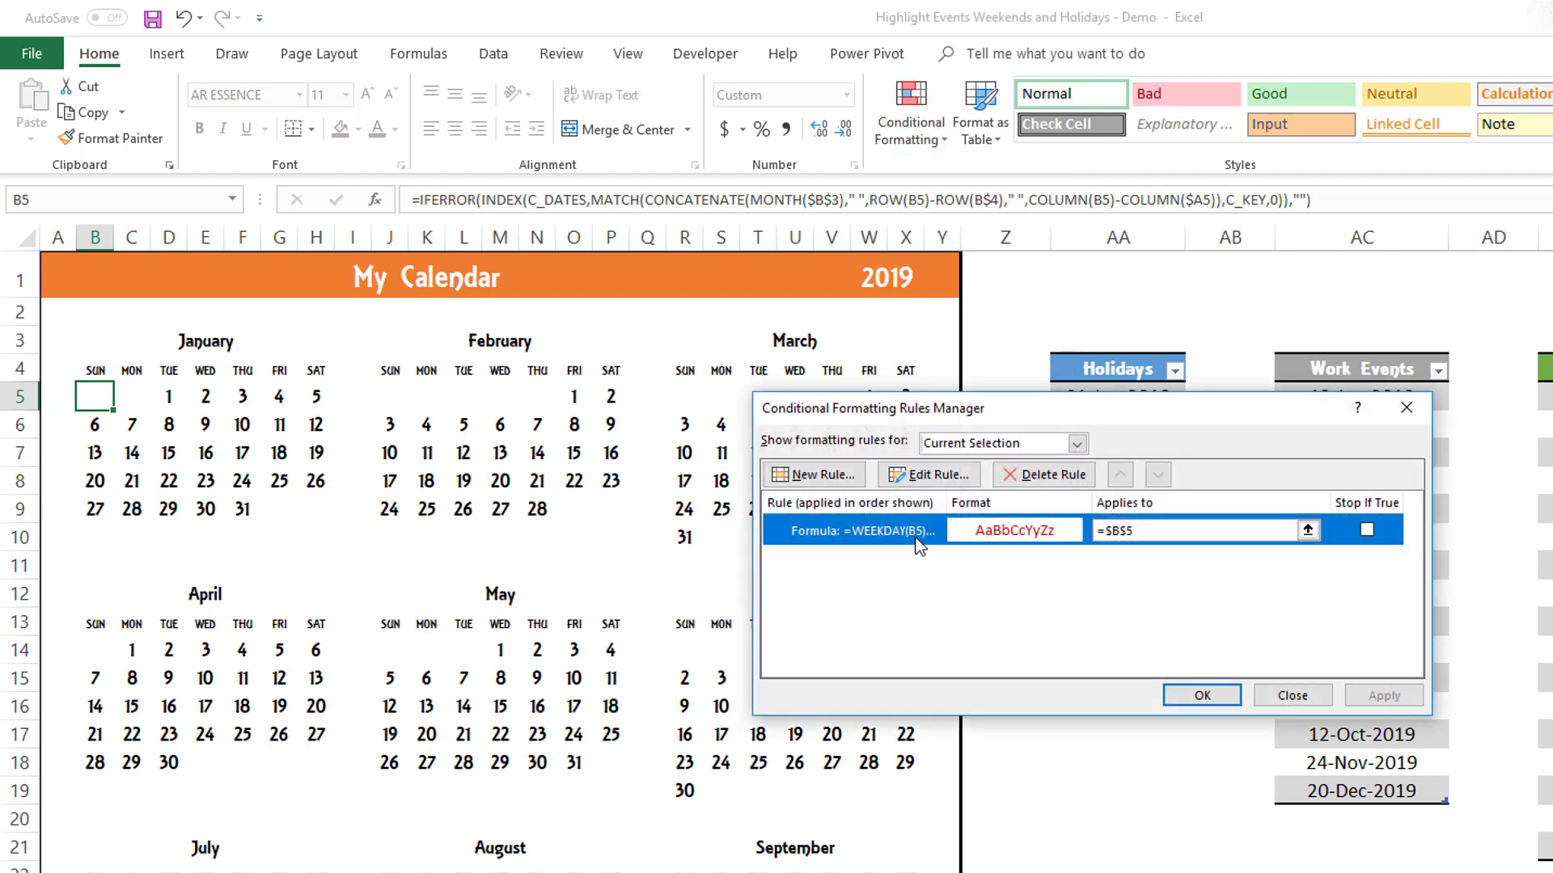
click(1131, 534)
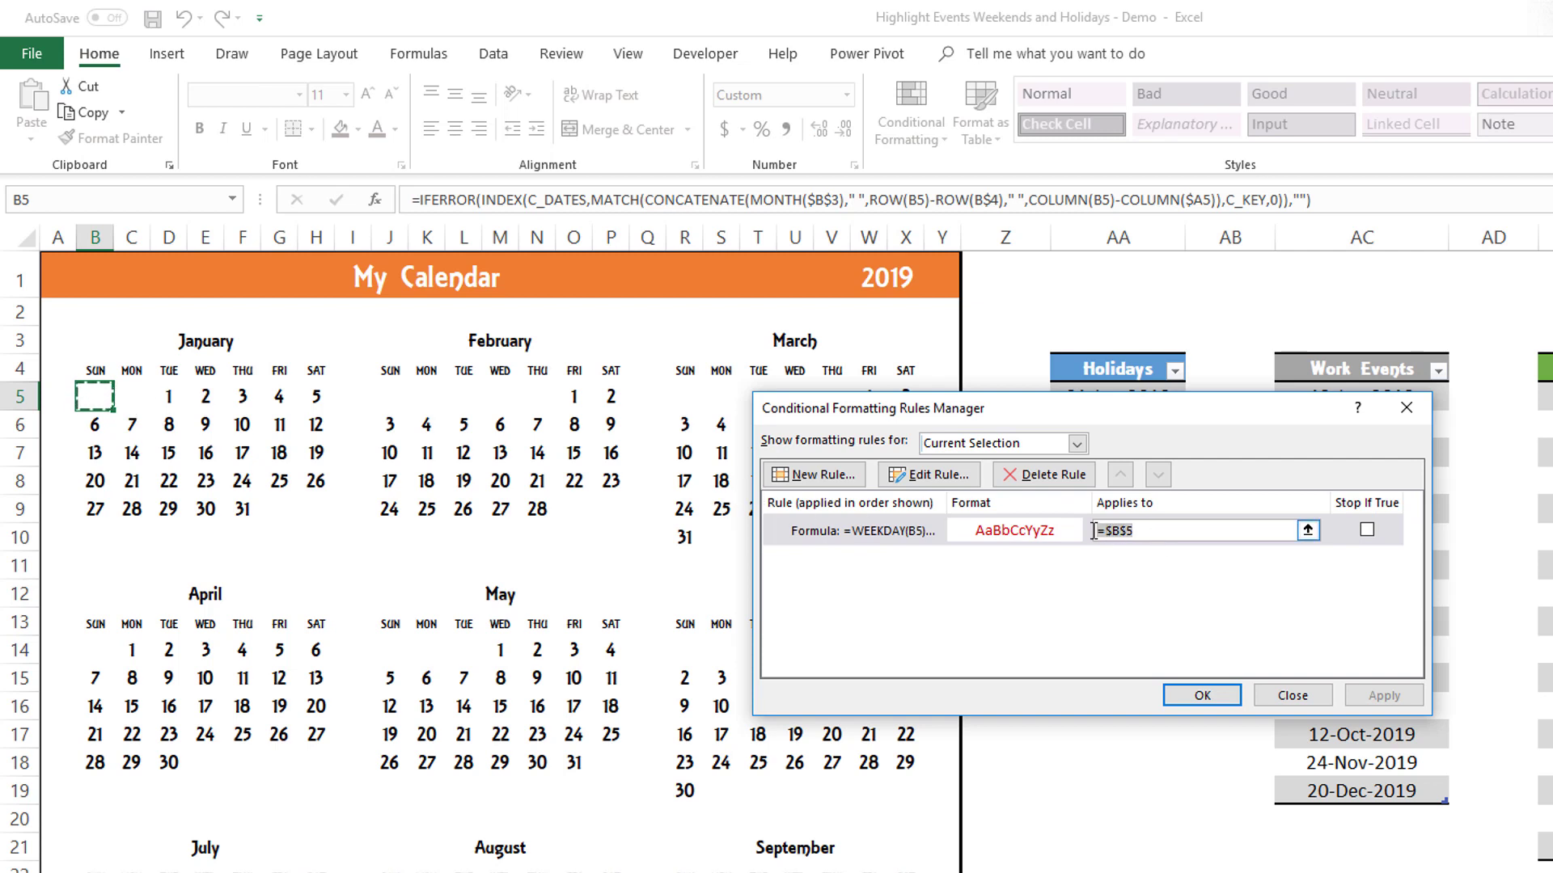
drag(109, 396, 338, 517)
drag(391, 396, 607, 537)
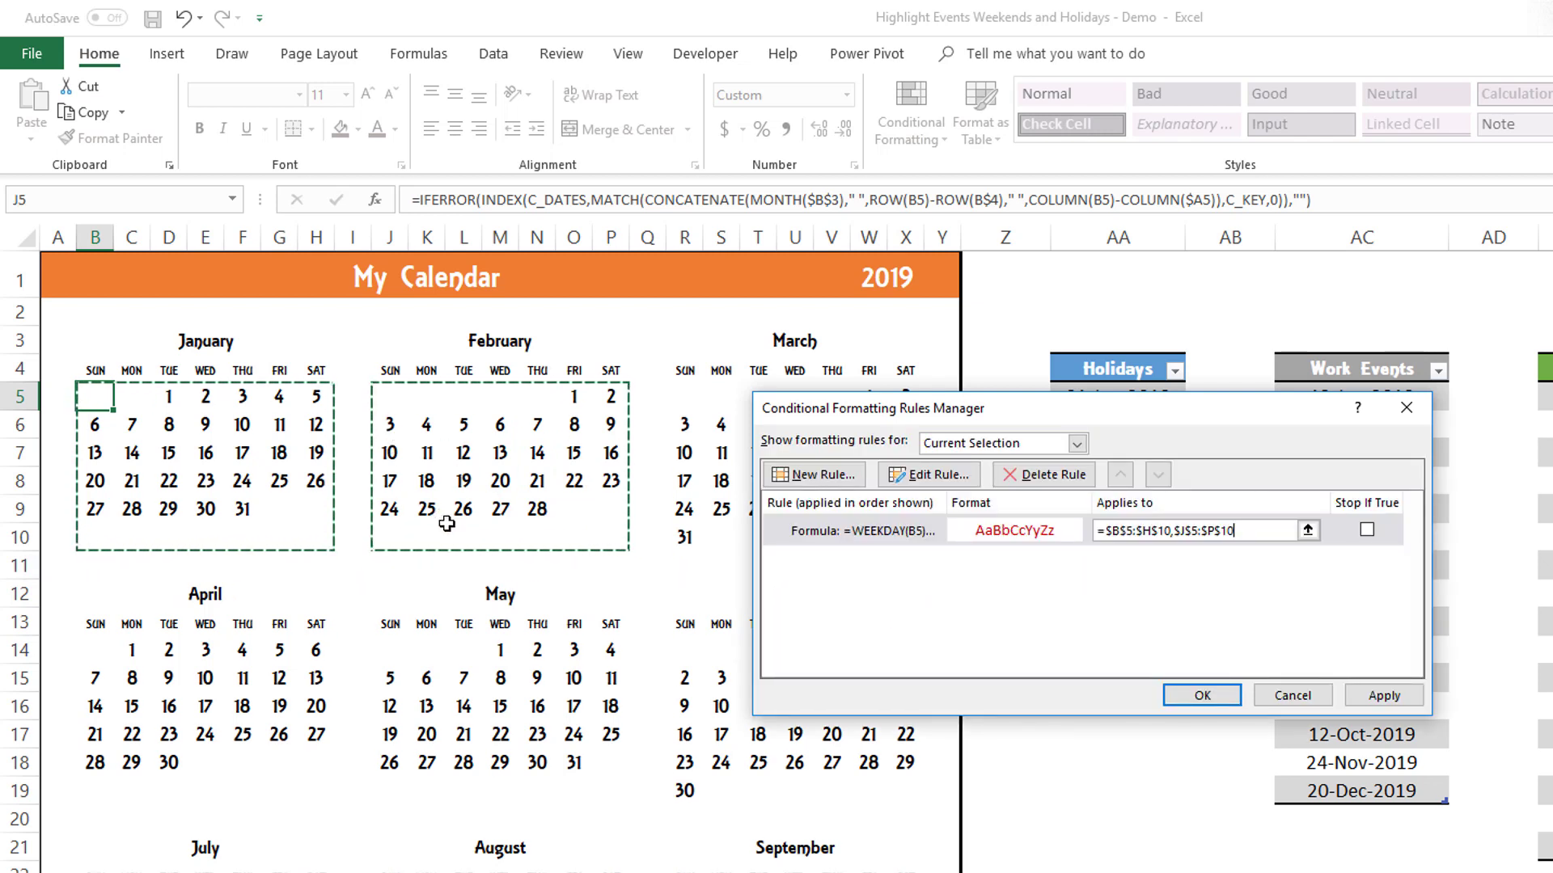
drag(778, 417, 1006, 435)
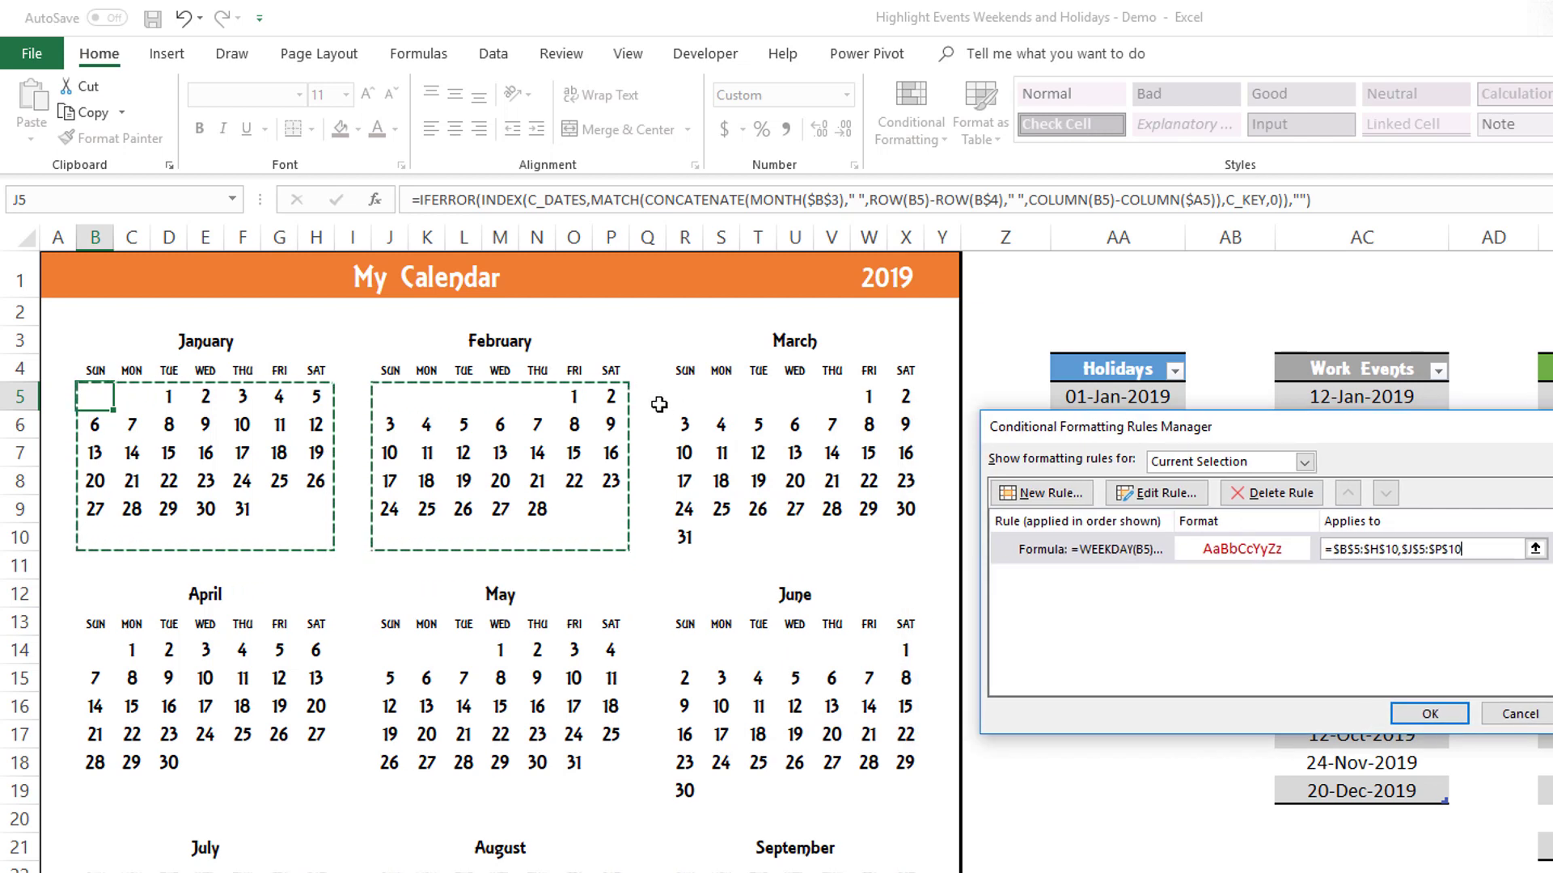
drag(681, 396, 897, 544)
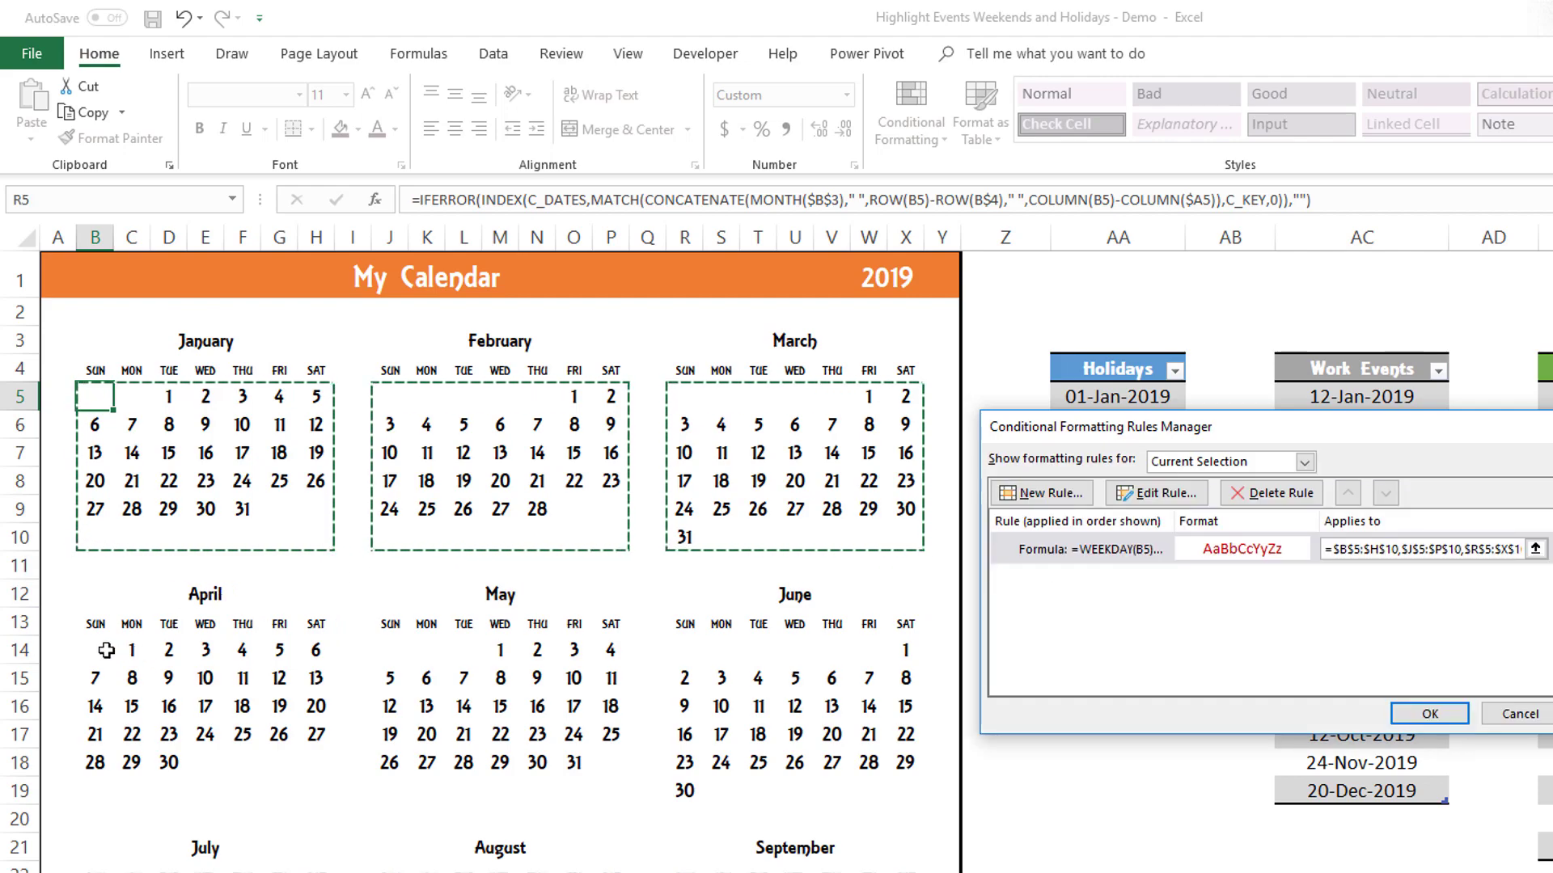
drag(97, 650, 275, 724)
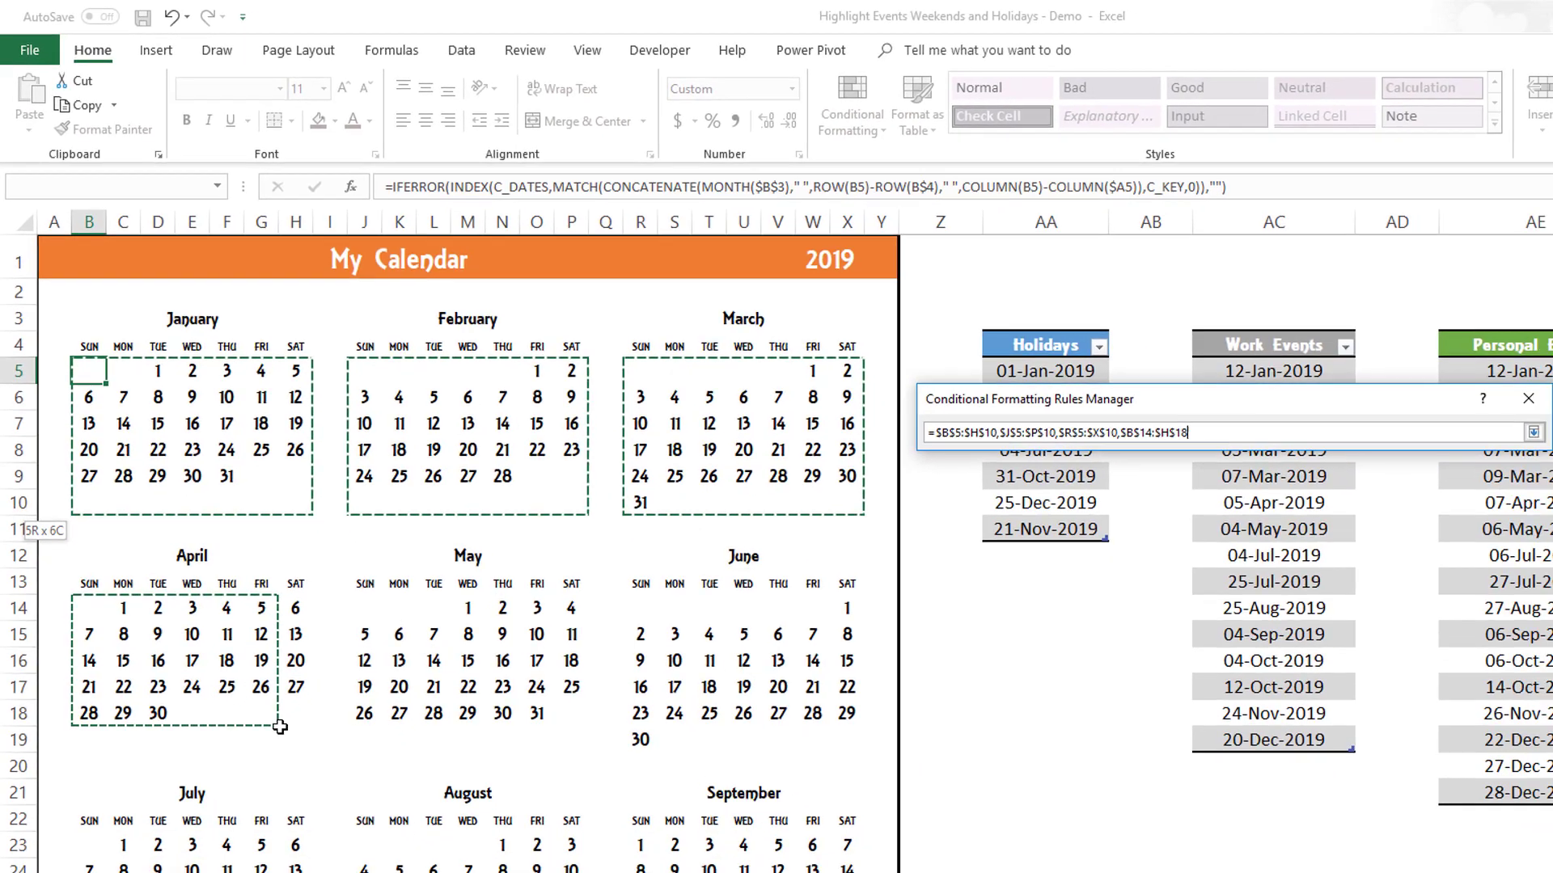
- Add the May through December date blocks to the range and apply the rule
drag(362, 612, 470, 664)
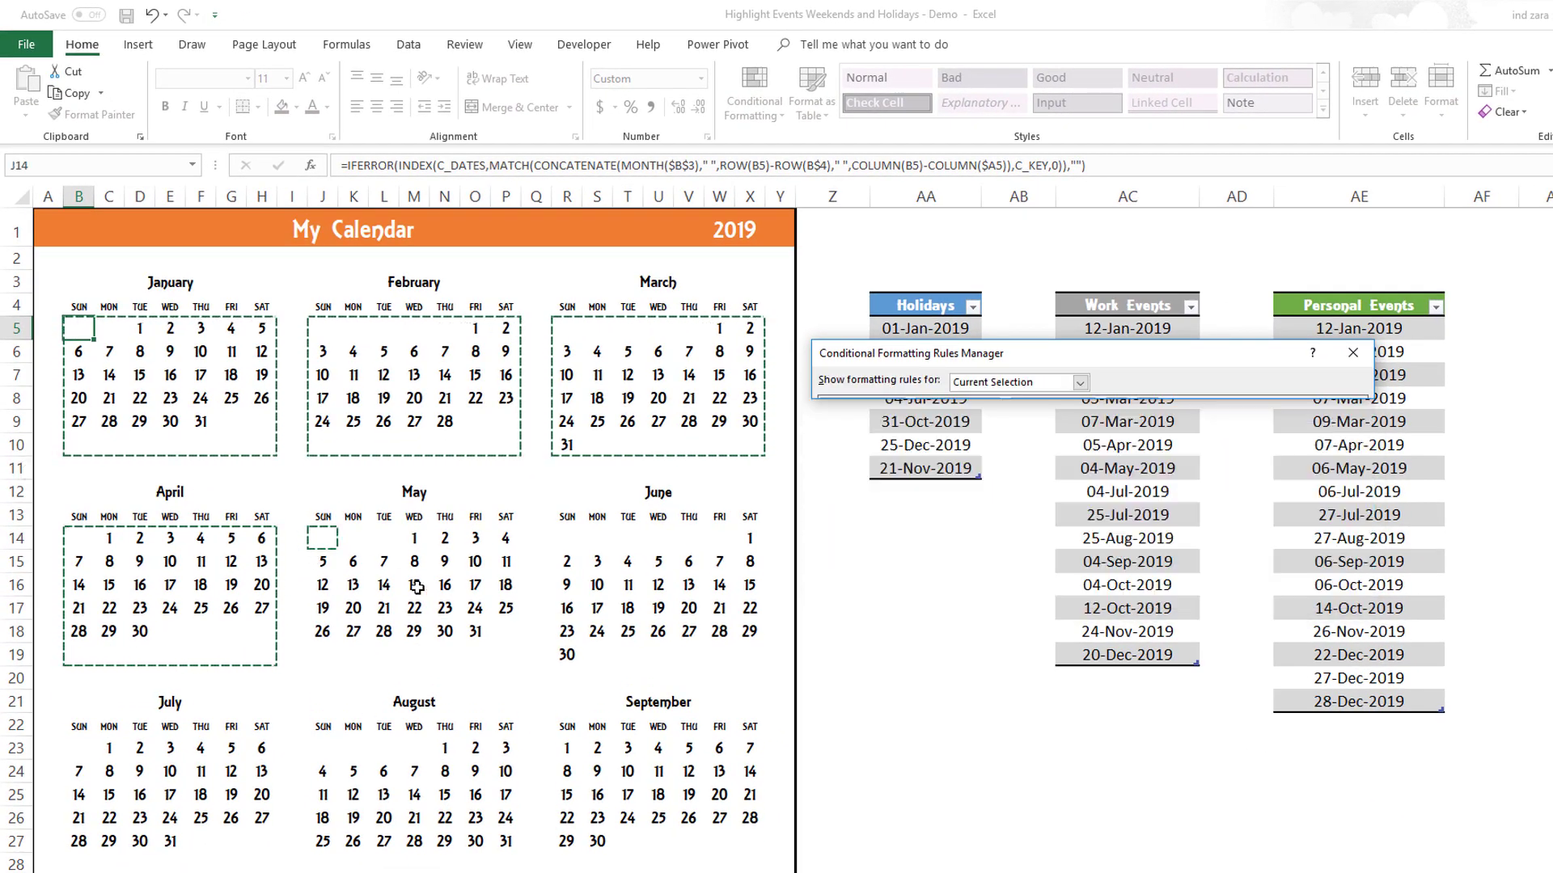
drag(417, 588, 502, 645)
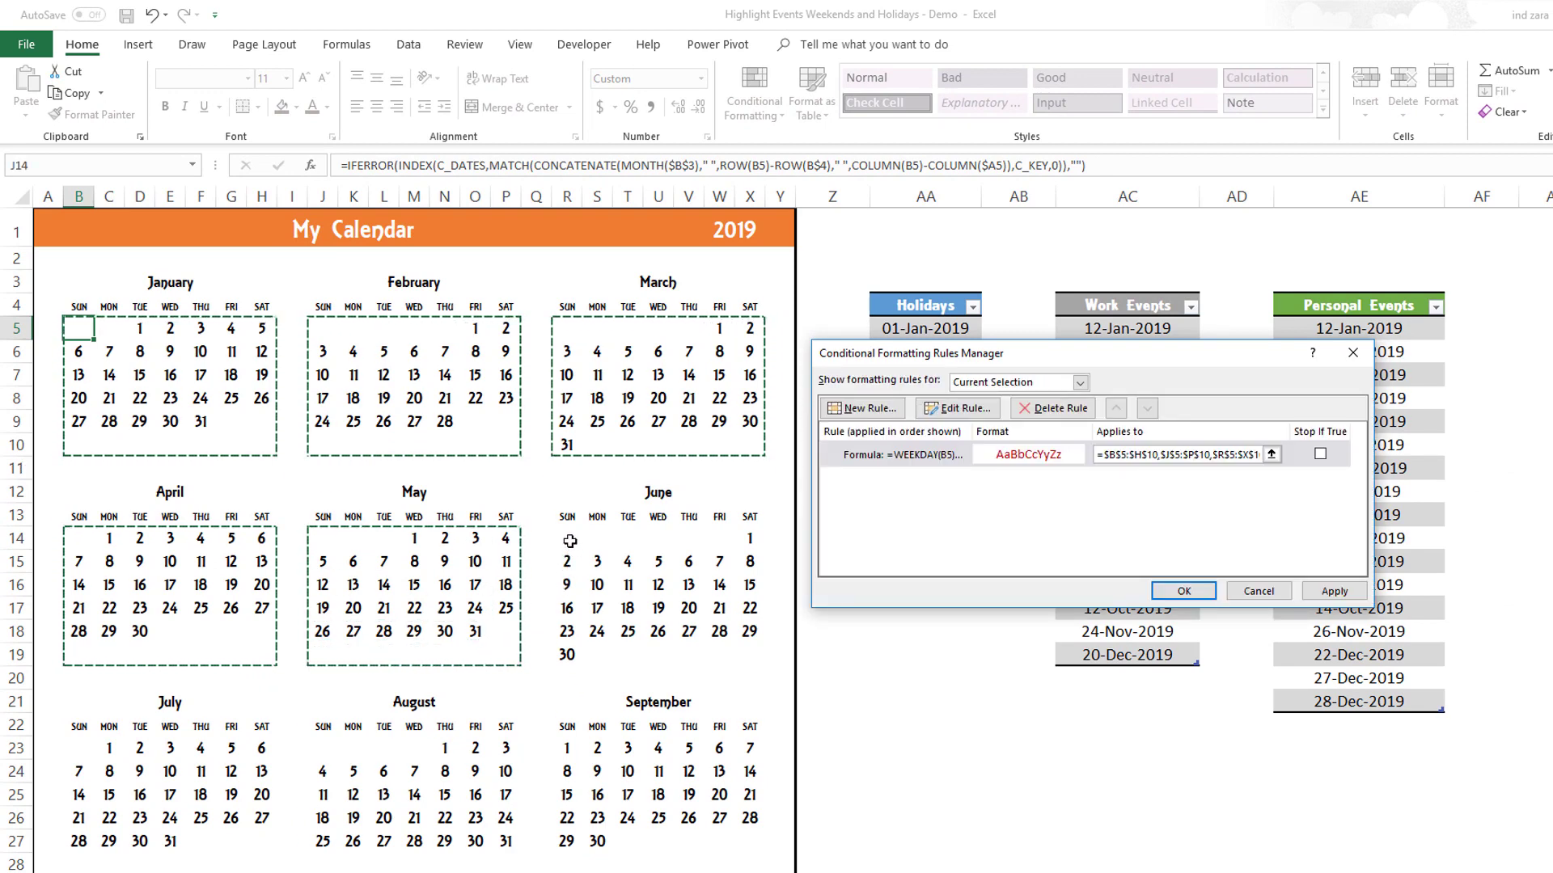
drag(570, 541, 604, 699)
drag(79, 748, 254, 853)
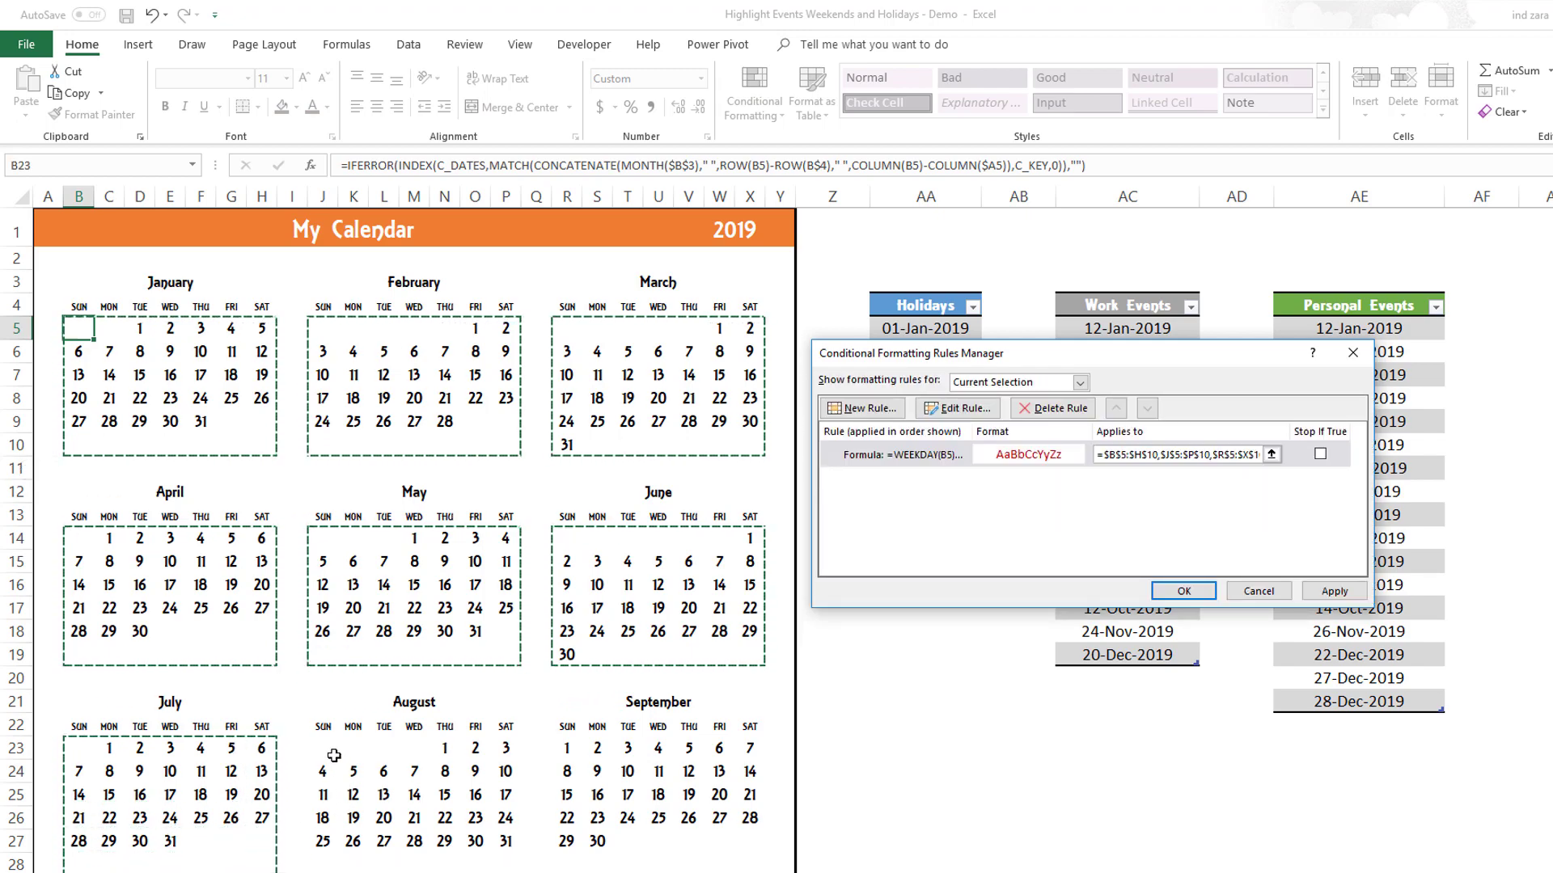
drag(333, 755, 444, 846)
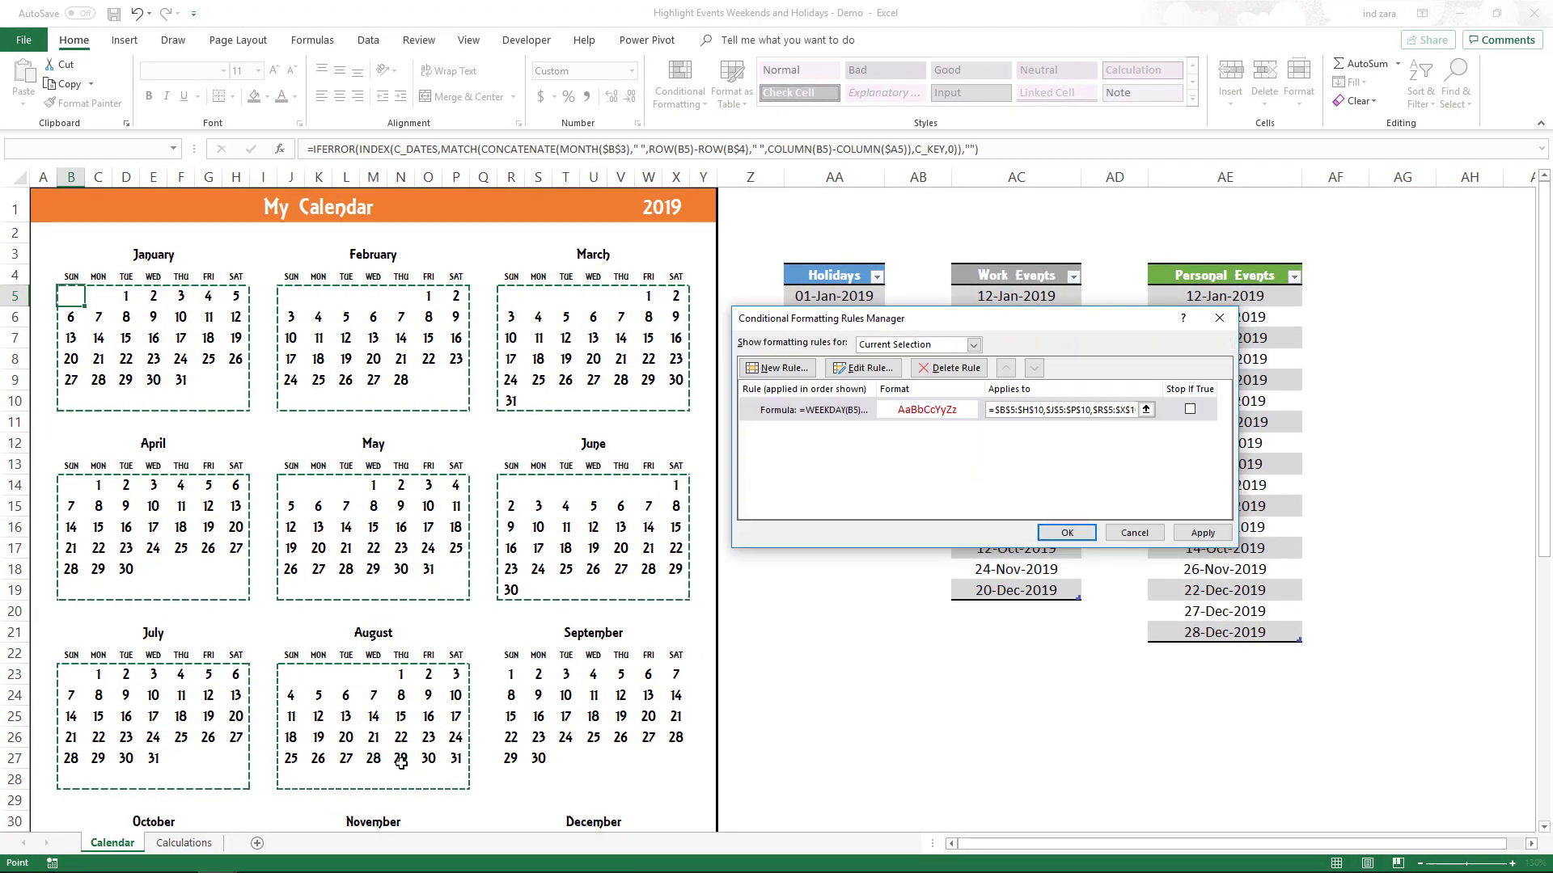
drag(508, 673, 659, 774)
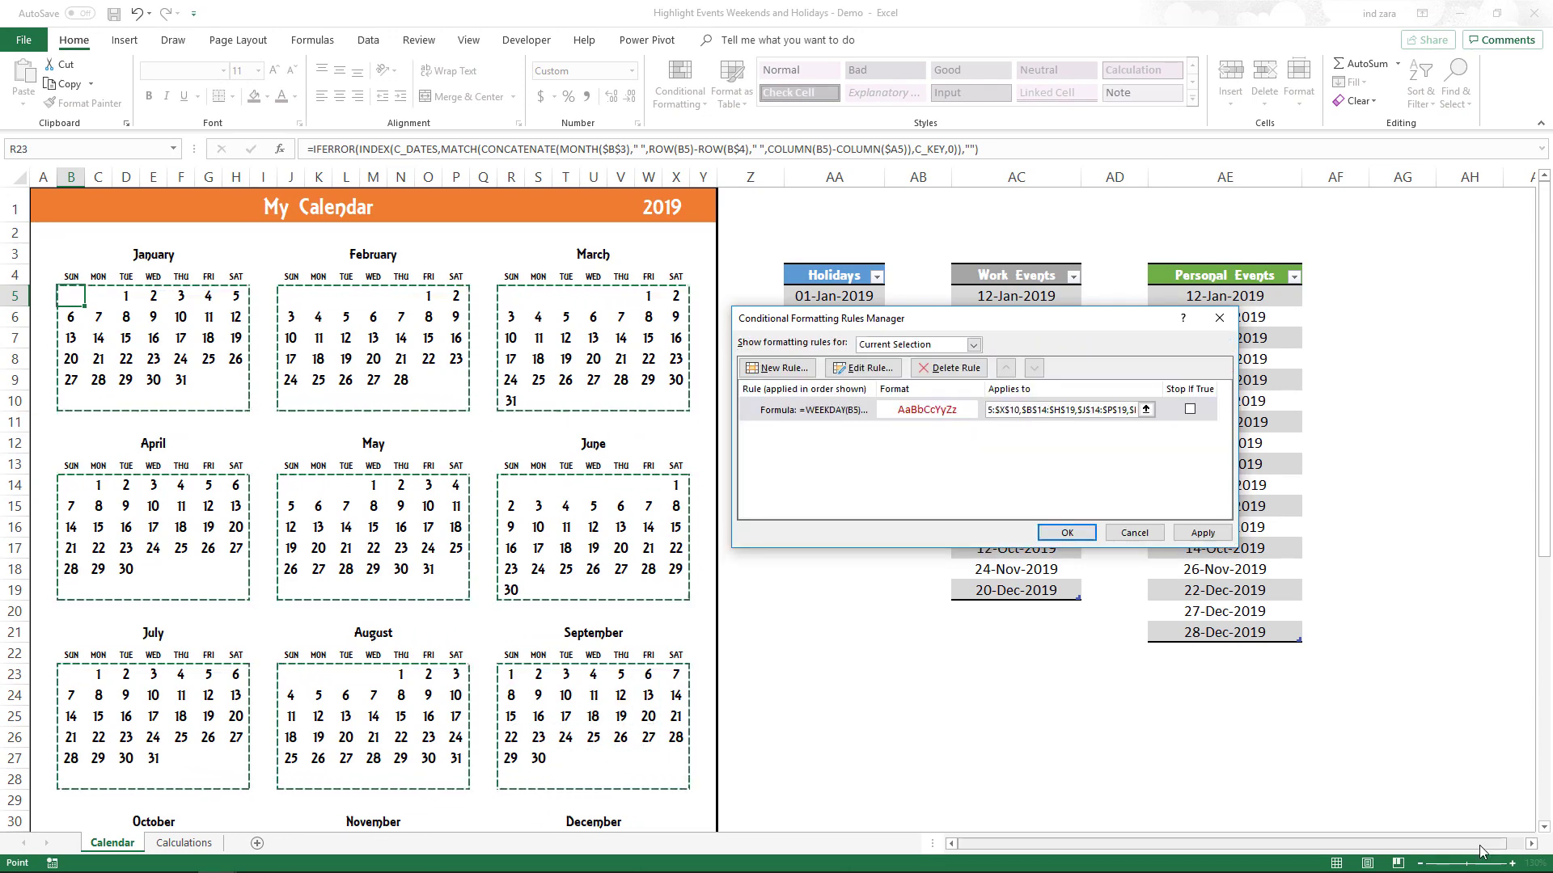
click(1543, 827)
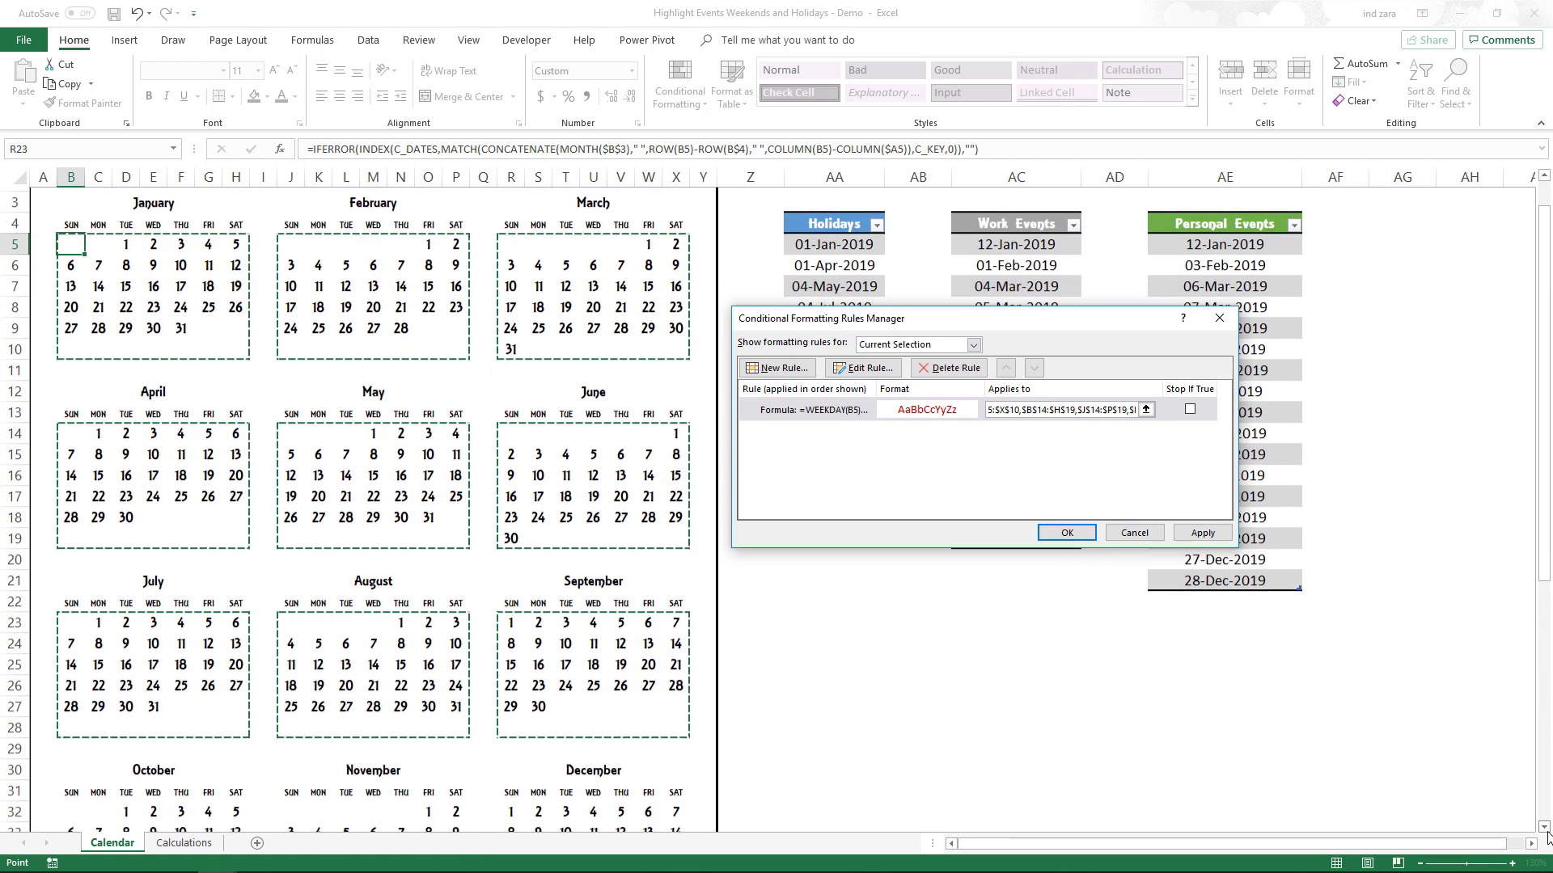
scroll(1546, 834, down, 4)
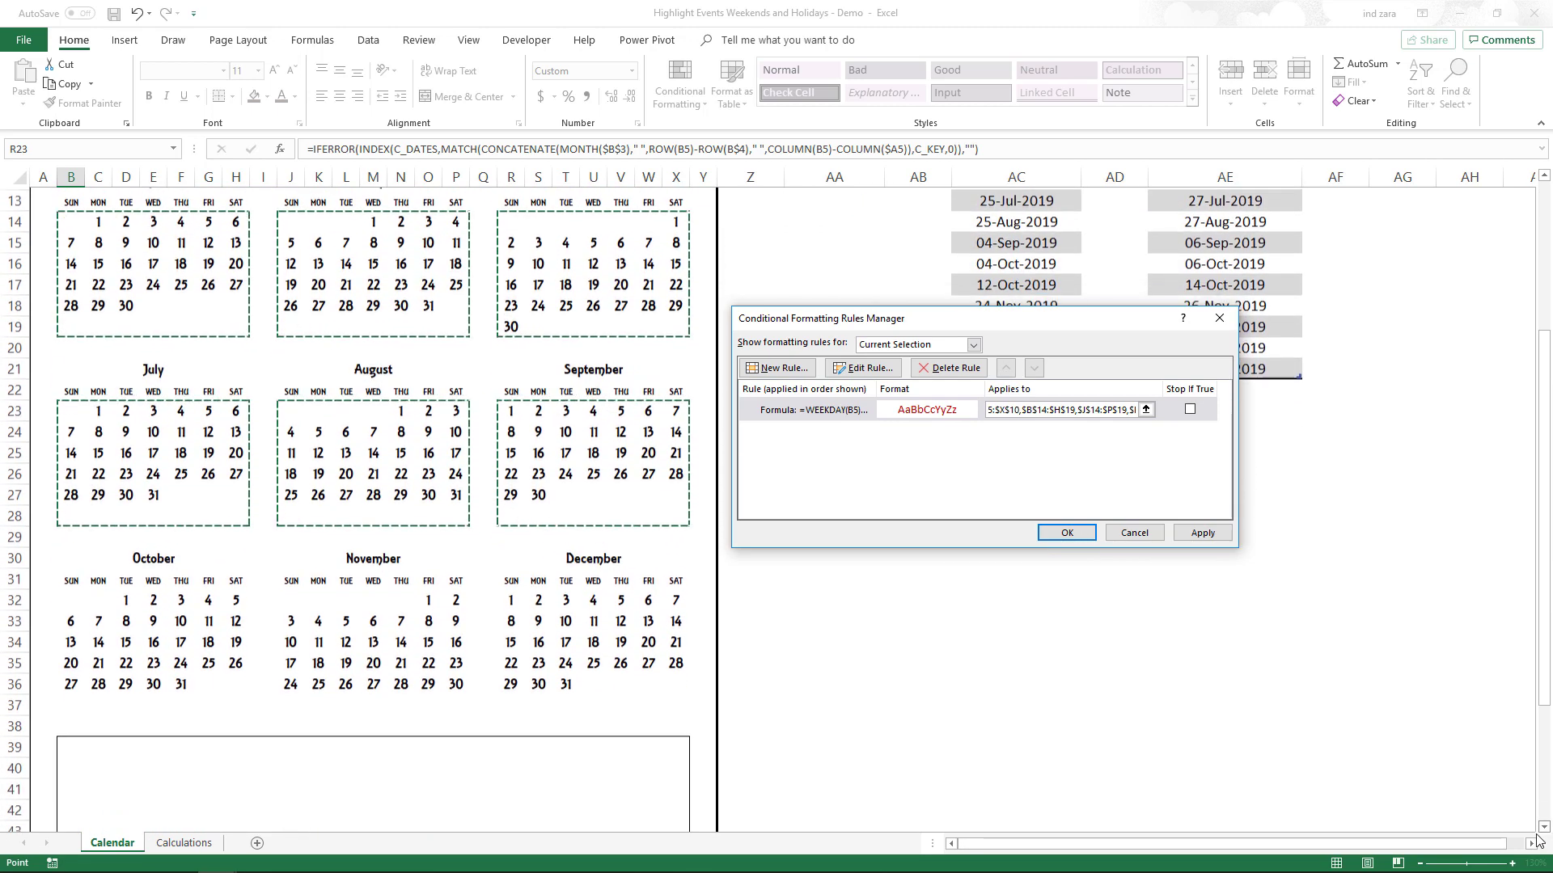
drag(73, 593, 237, 693)
drag(285, 593, 471, 686)
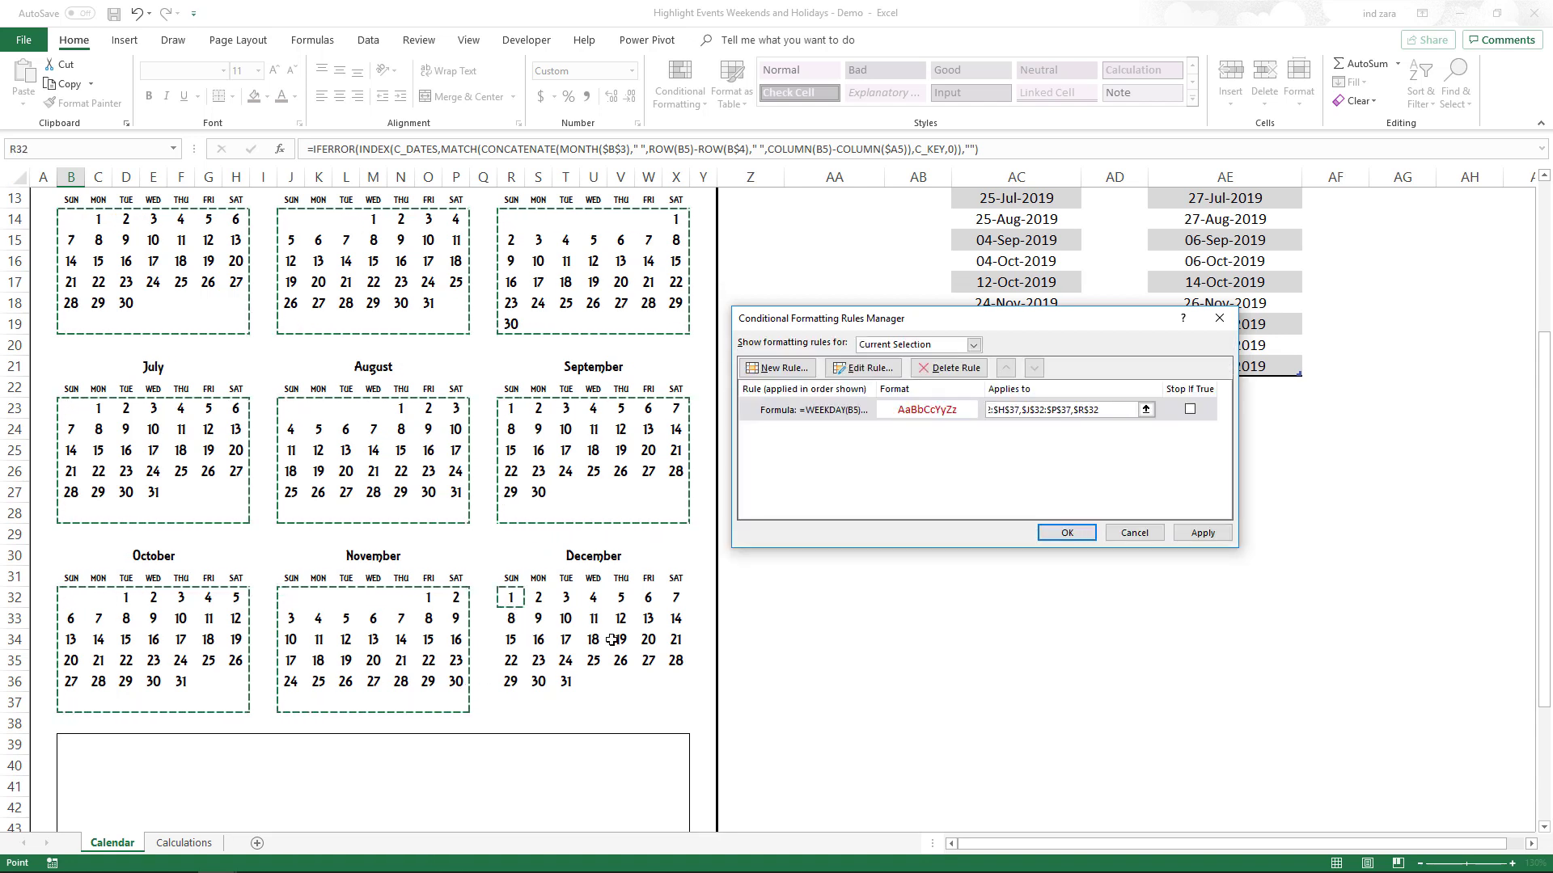
drag(511, 597, 679, 698)
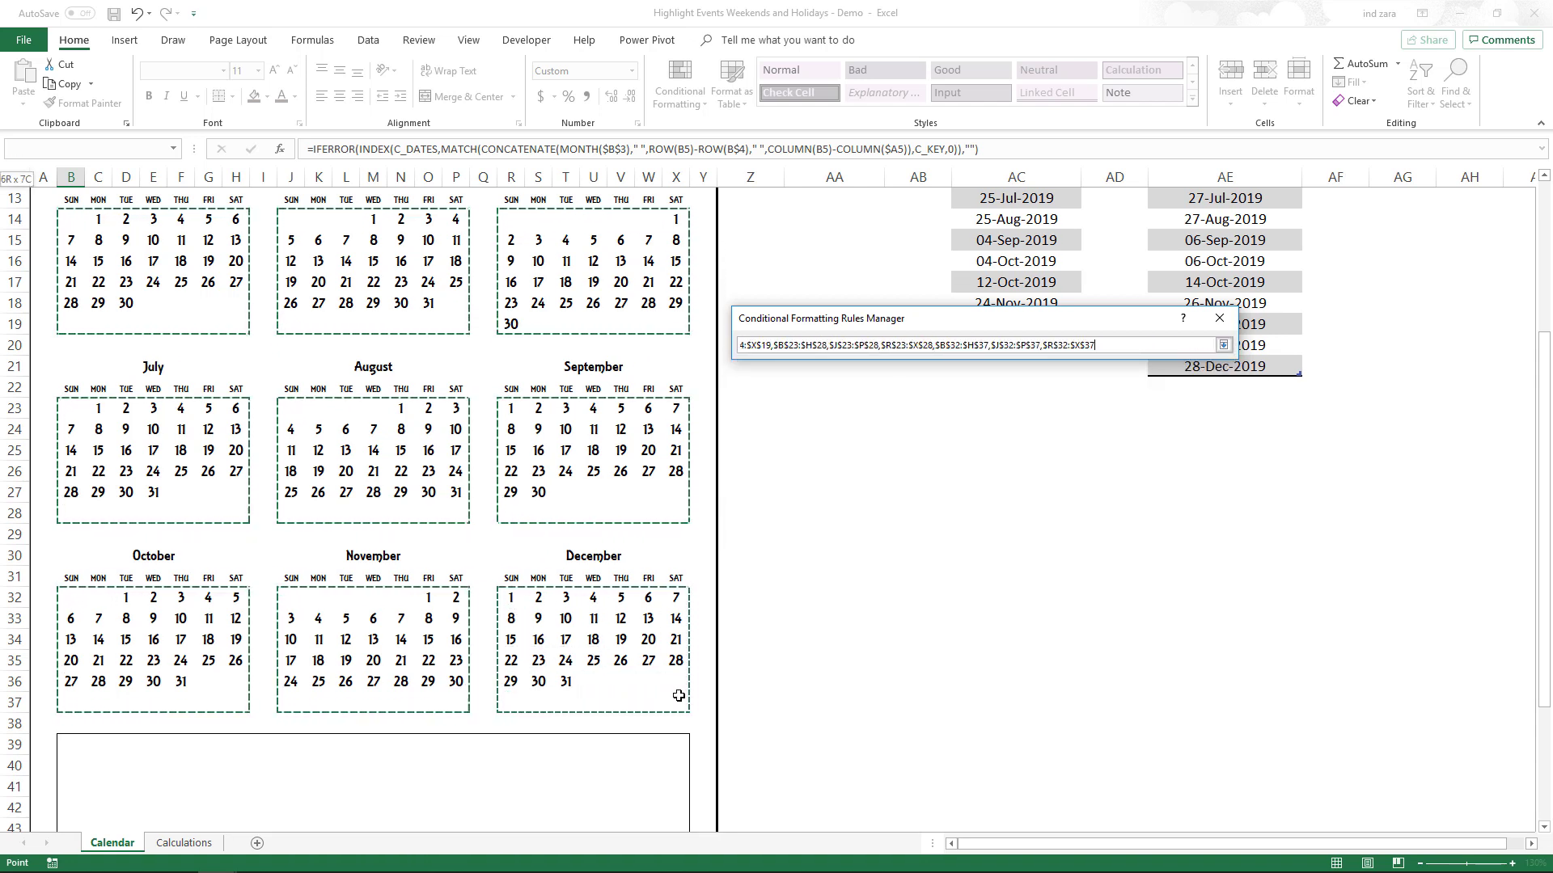
drag(678, 696, 679, 696)
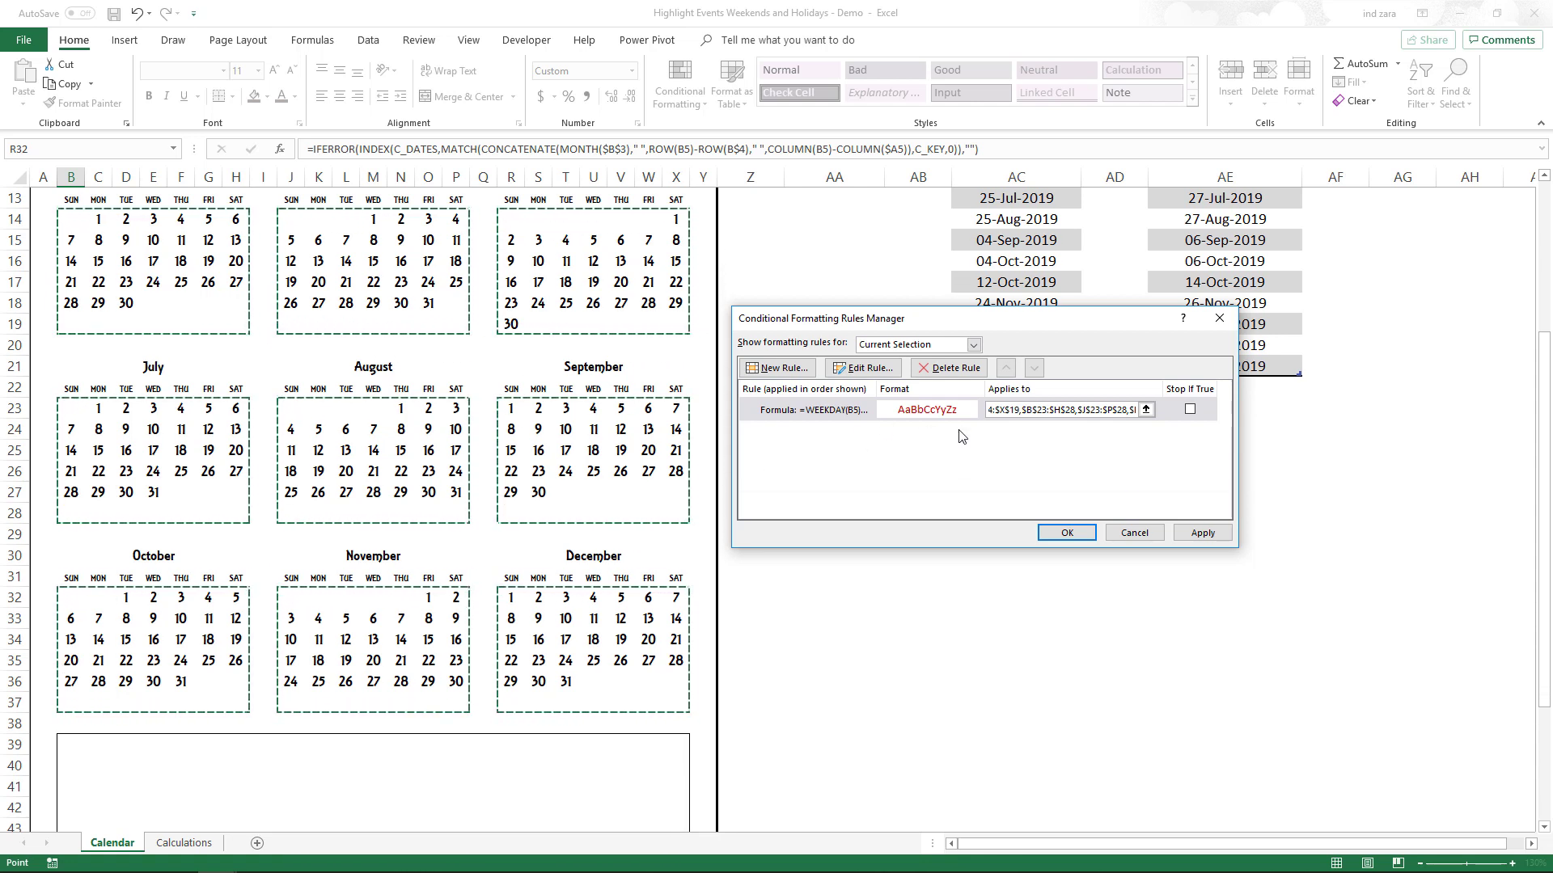
click(1191, 533)
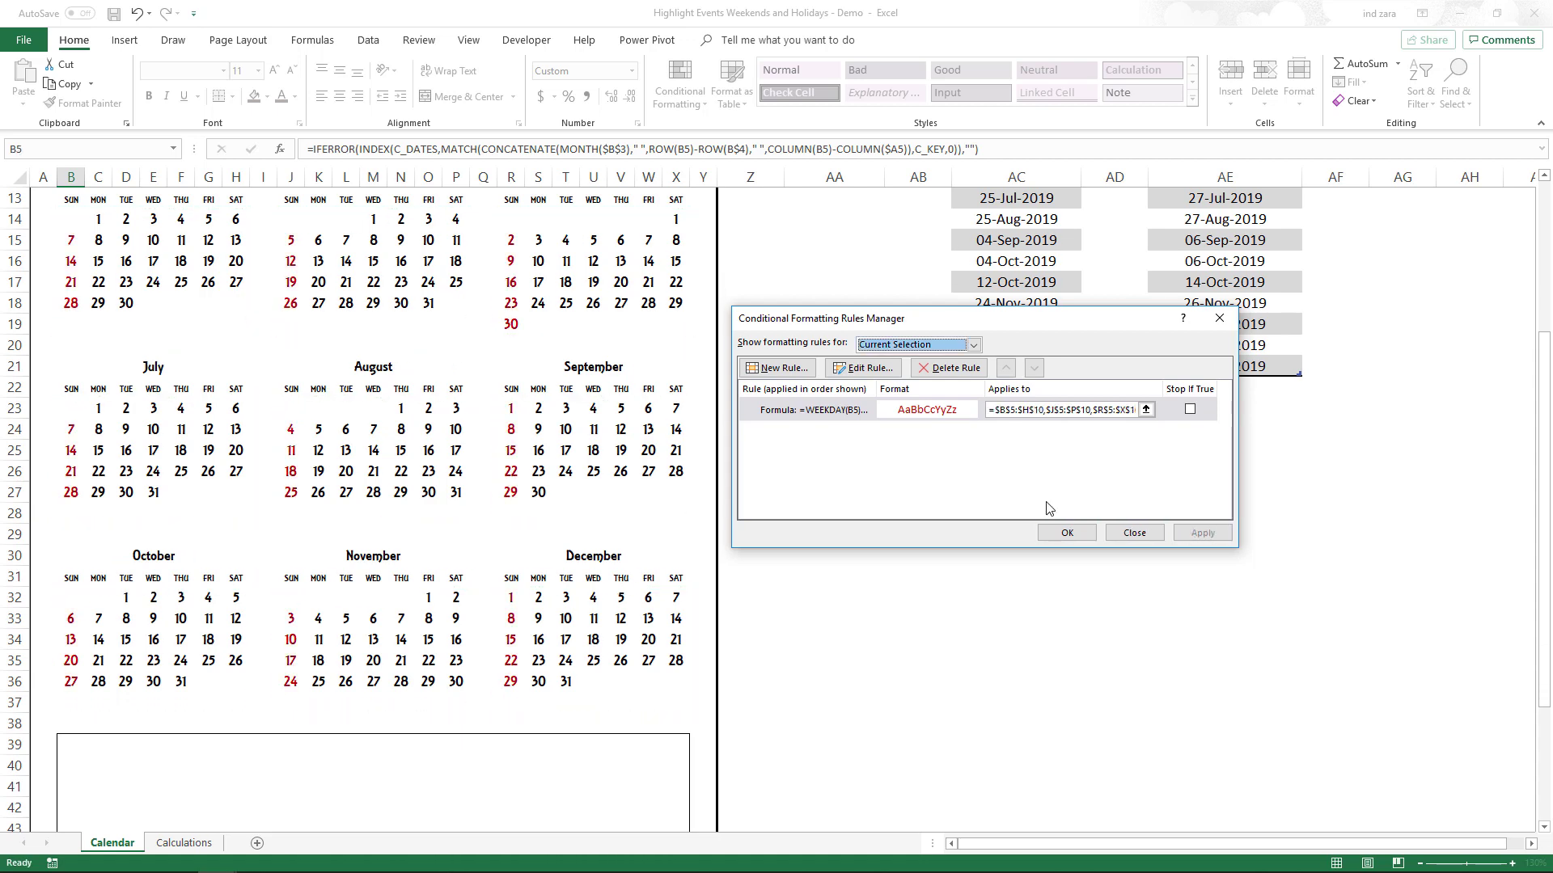
- Close the Rules Manager with OK, then reopen Conditional Formatting > Manage Rules
click(1066, 533)
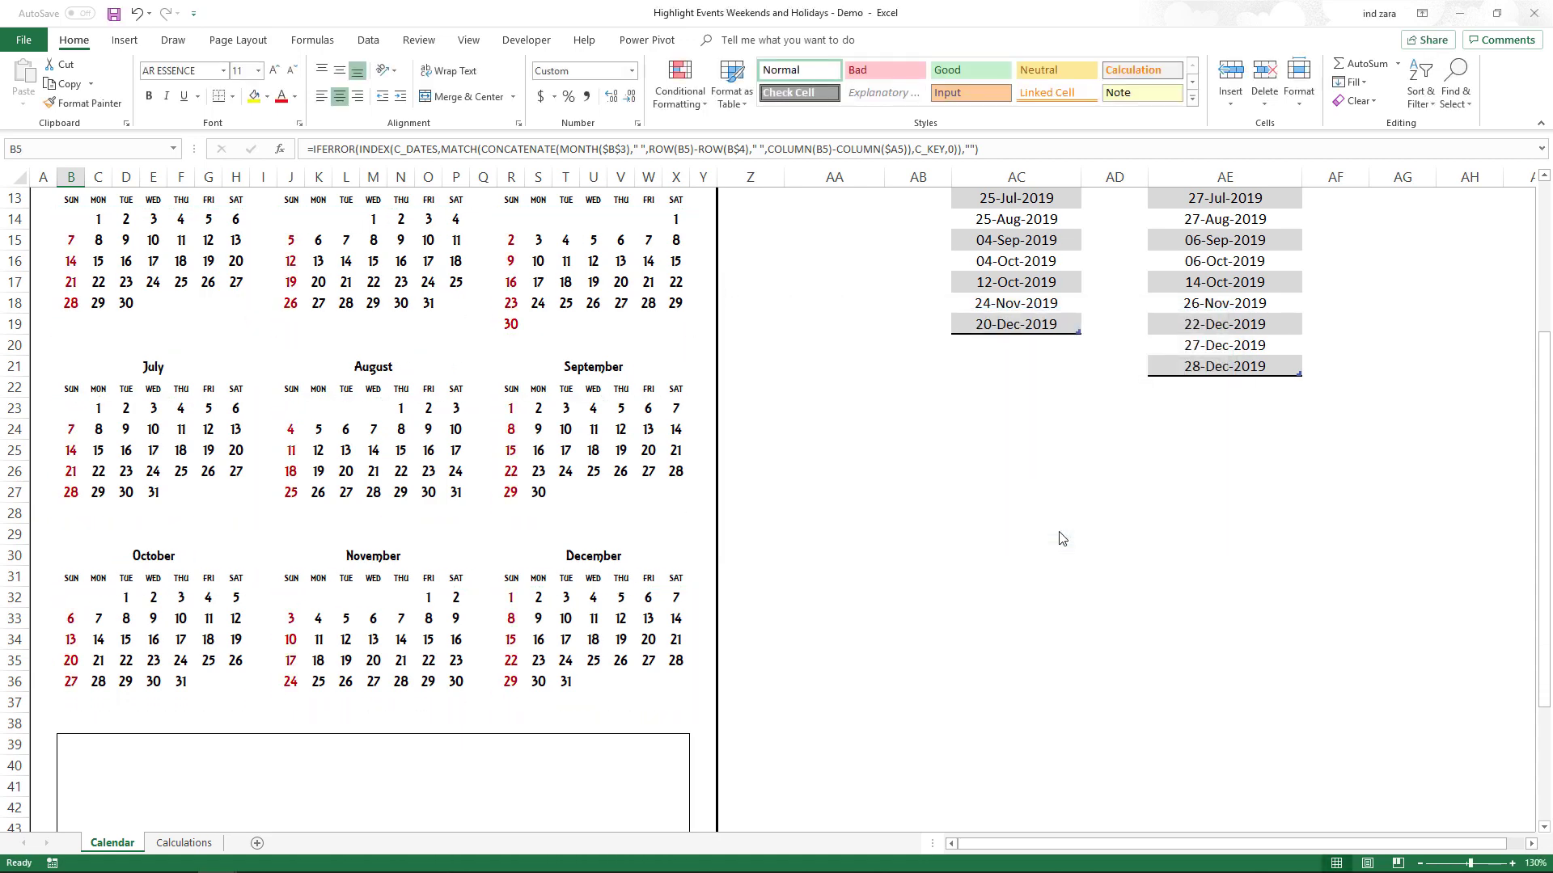
scroll(1058, 532, up, 2)
scroll(1059, 531, up, 2)
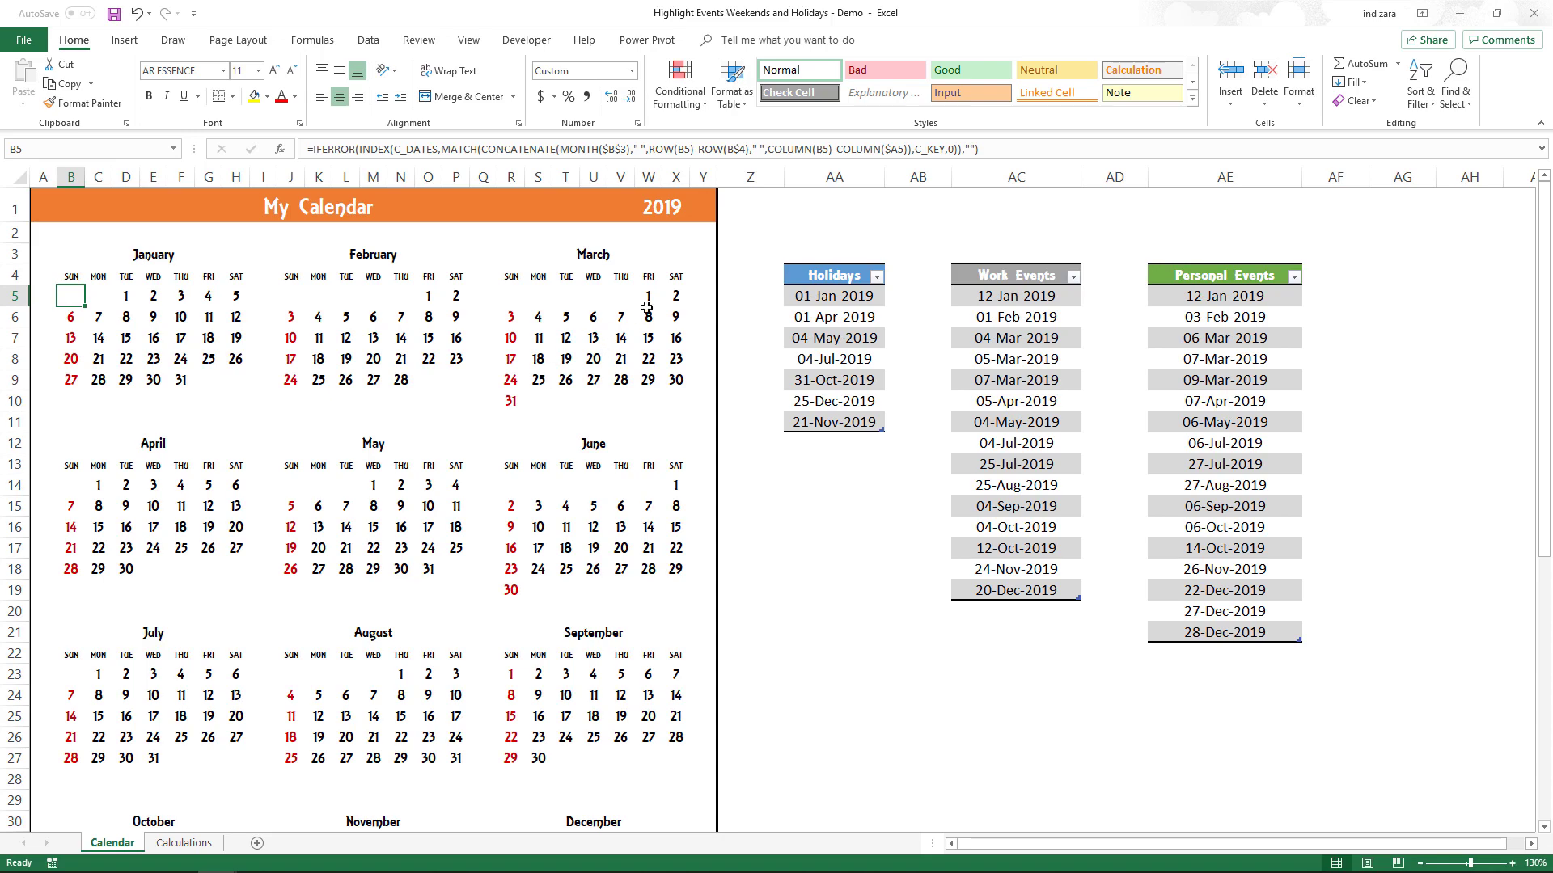
click(682, 99)
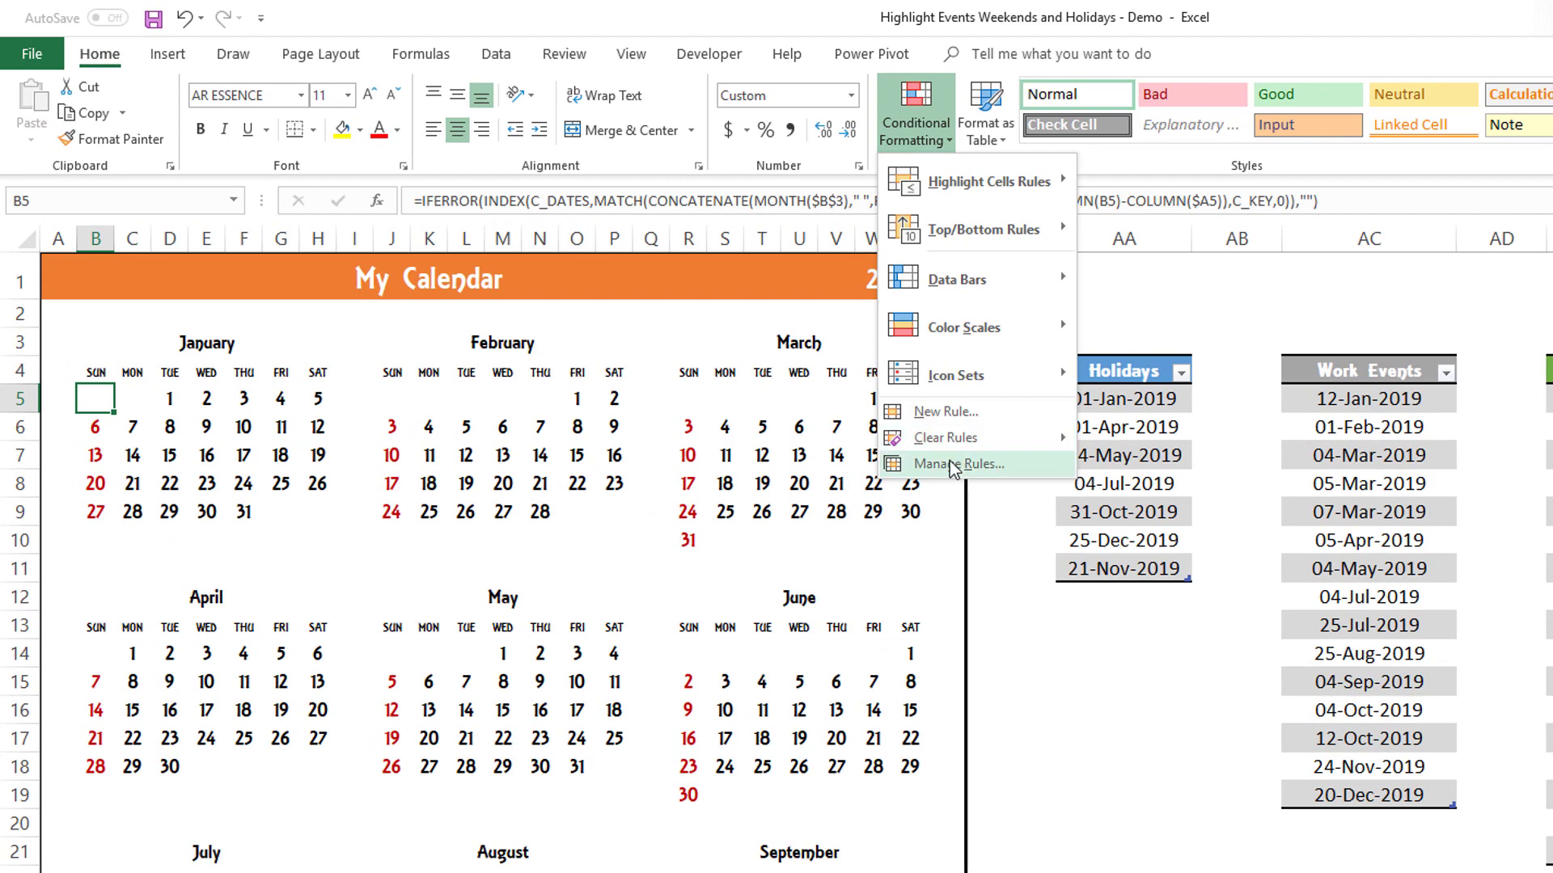
click(952, 465)
- Change the WEEKDAY rule's formula to =OR(WEEKDAY(B5)=1,WEEKDAY(B5)=7) and confirm it
click(1099, 560)
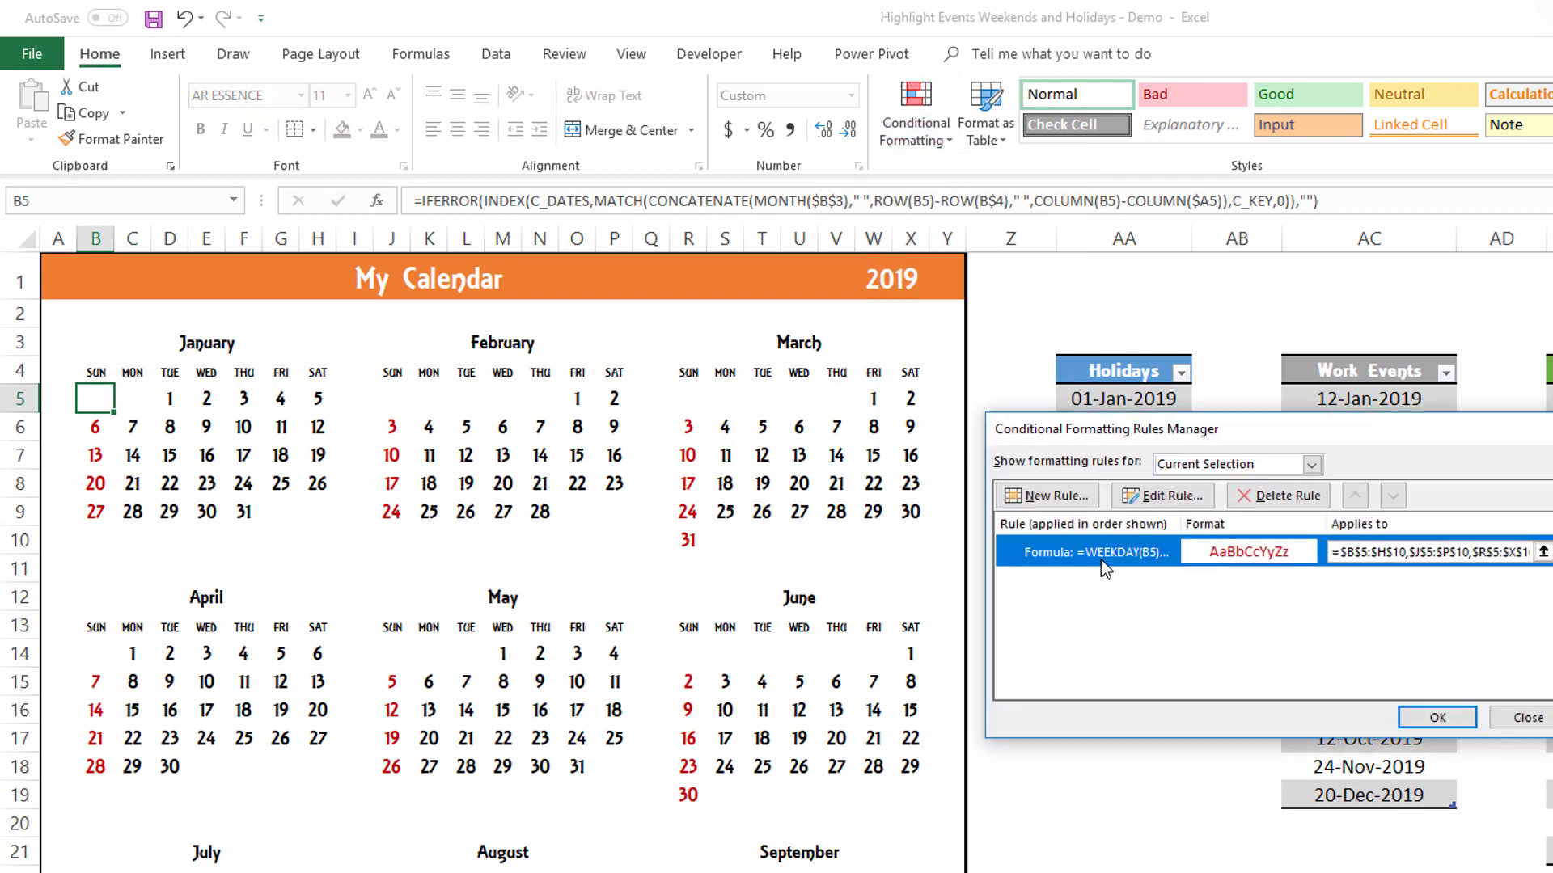
click(1138, 496)
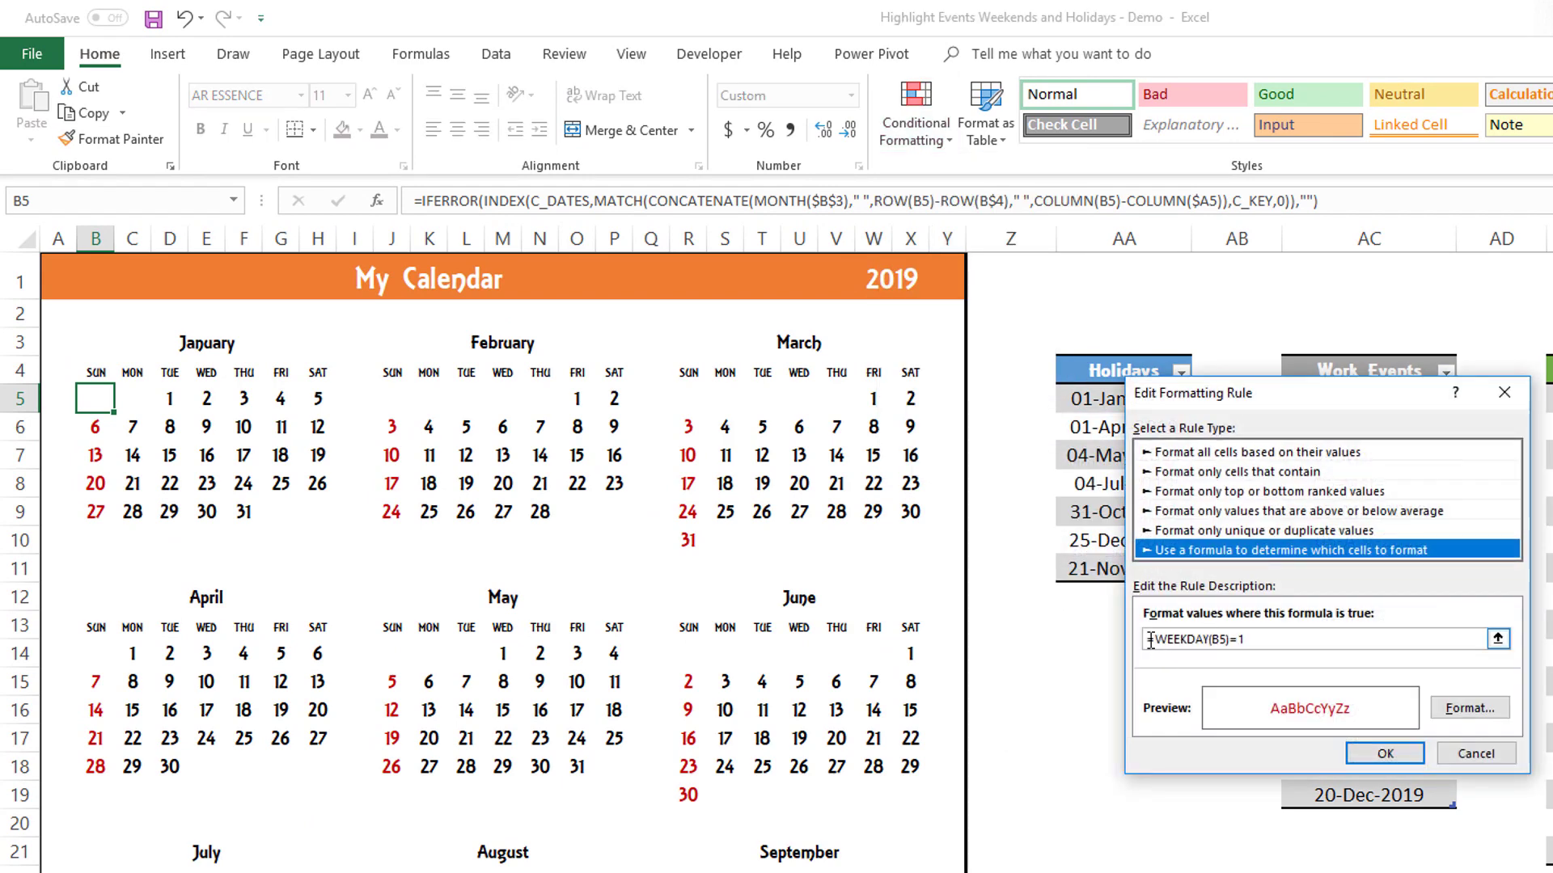
click(1156, 638)
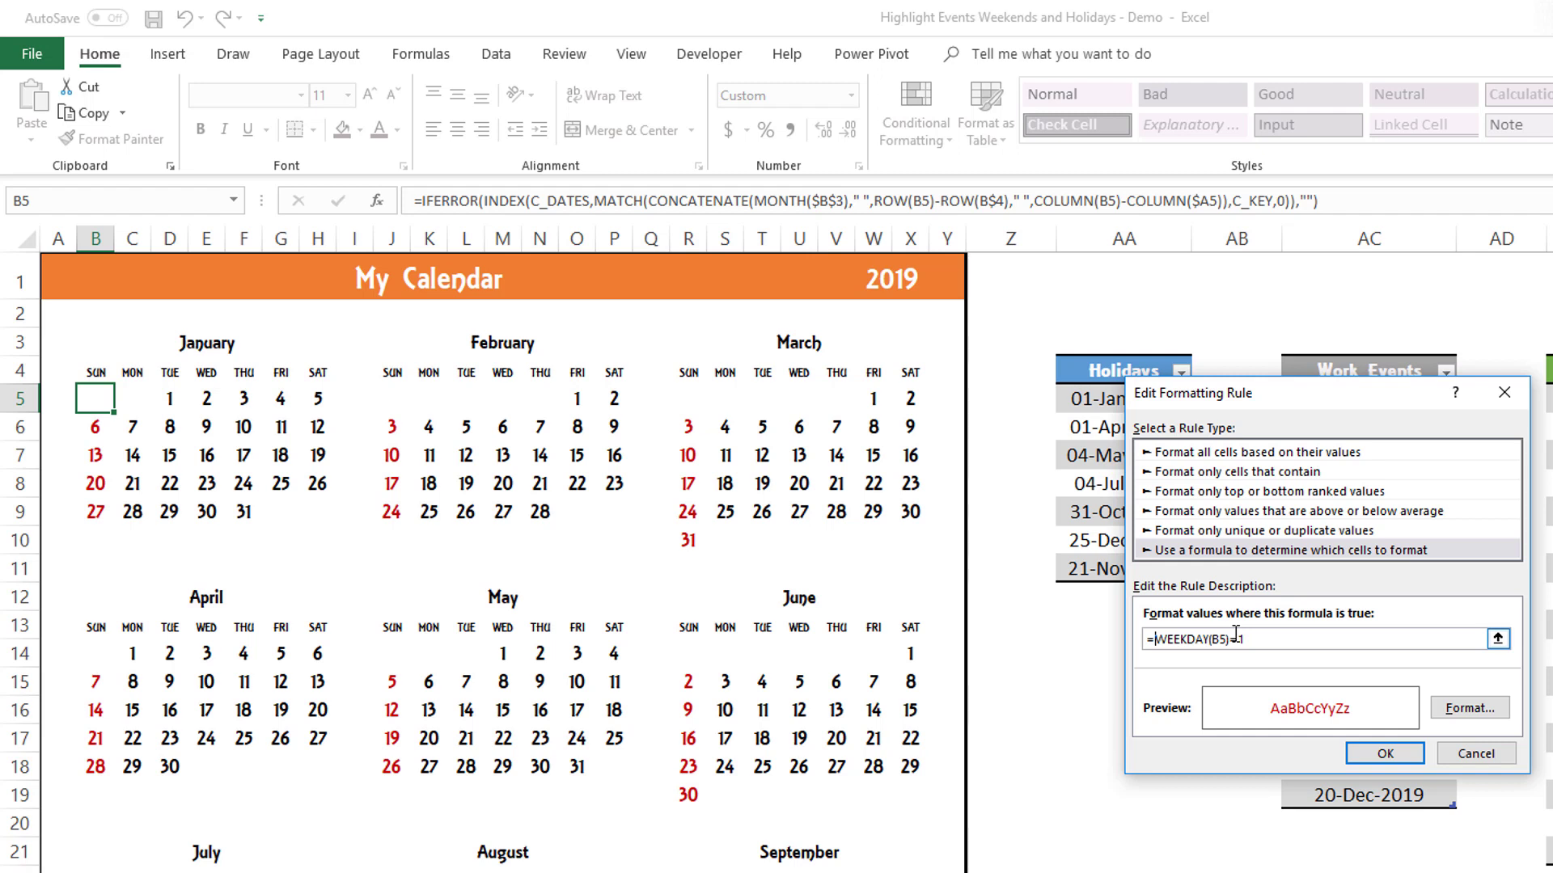
text(OR()
shift+click(1299, 642)
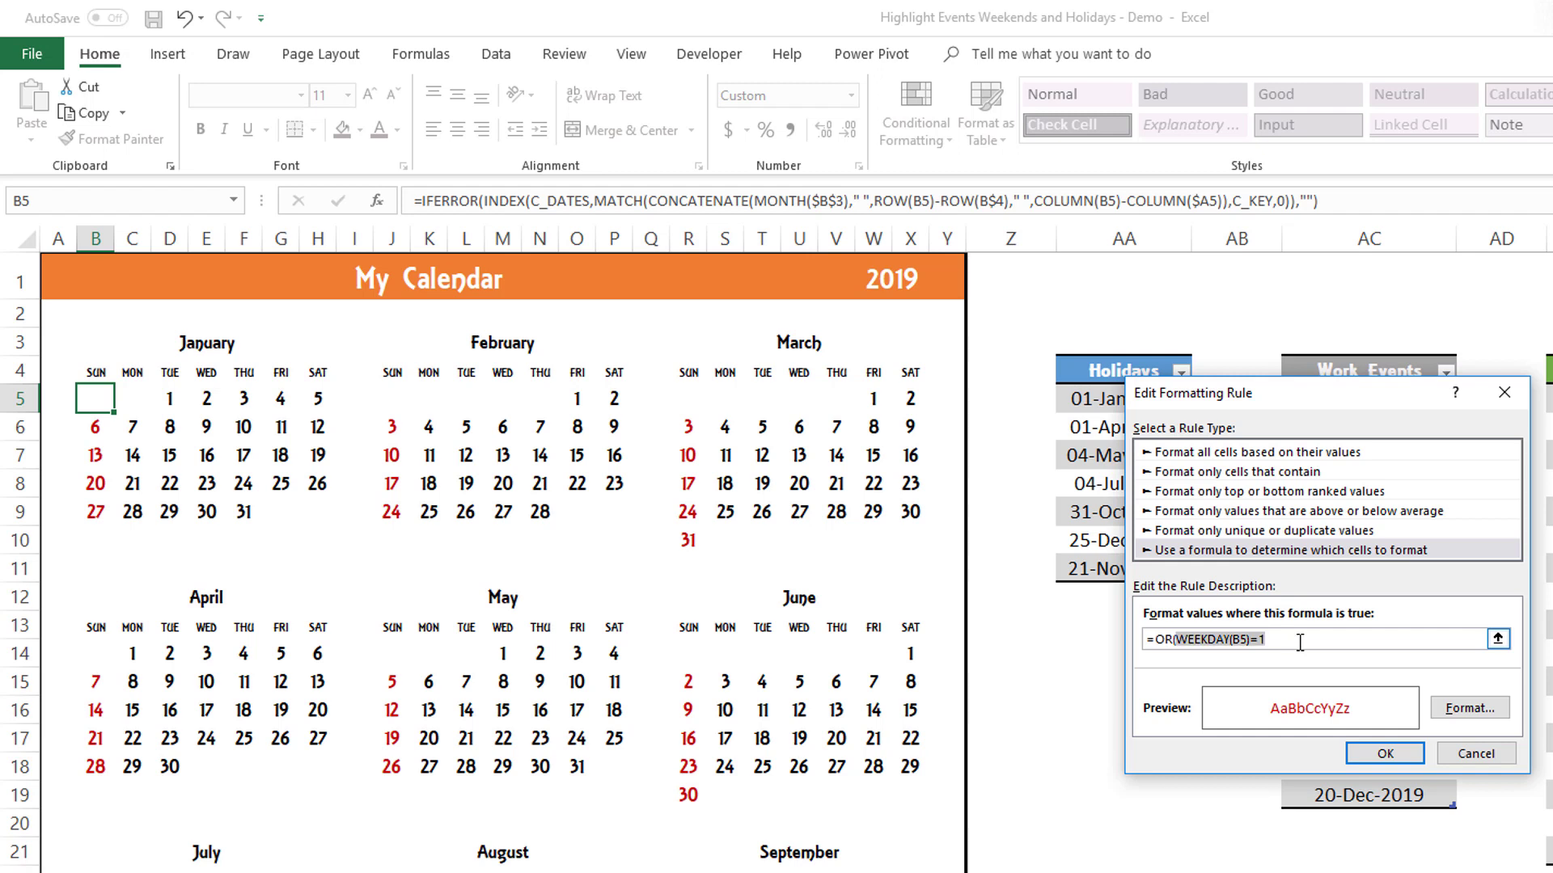
key(ctrl+c)
click(1300, 642)
text(,)
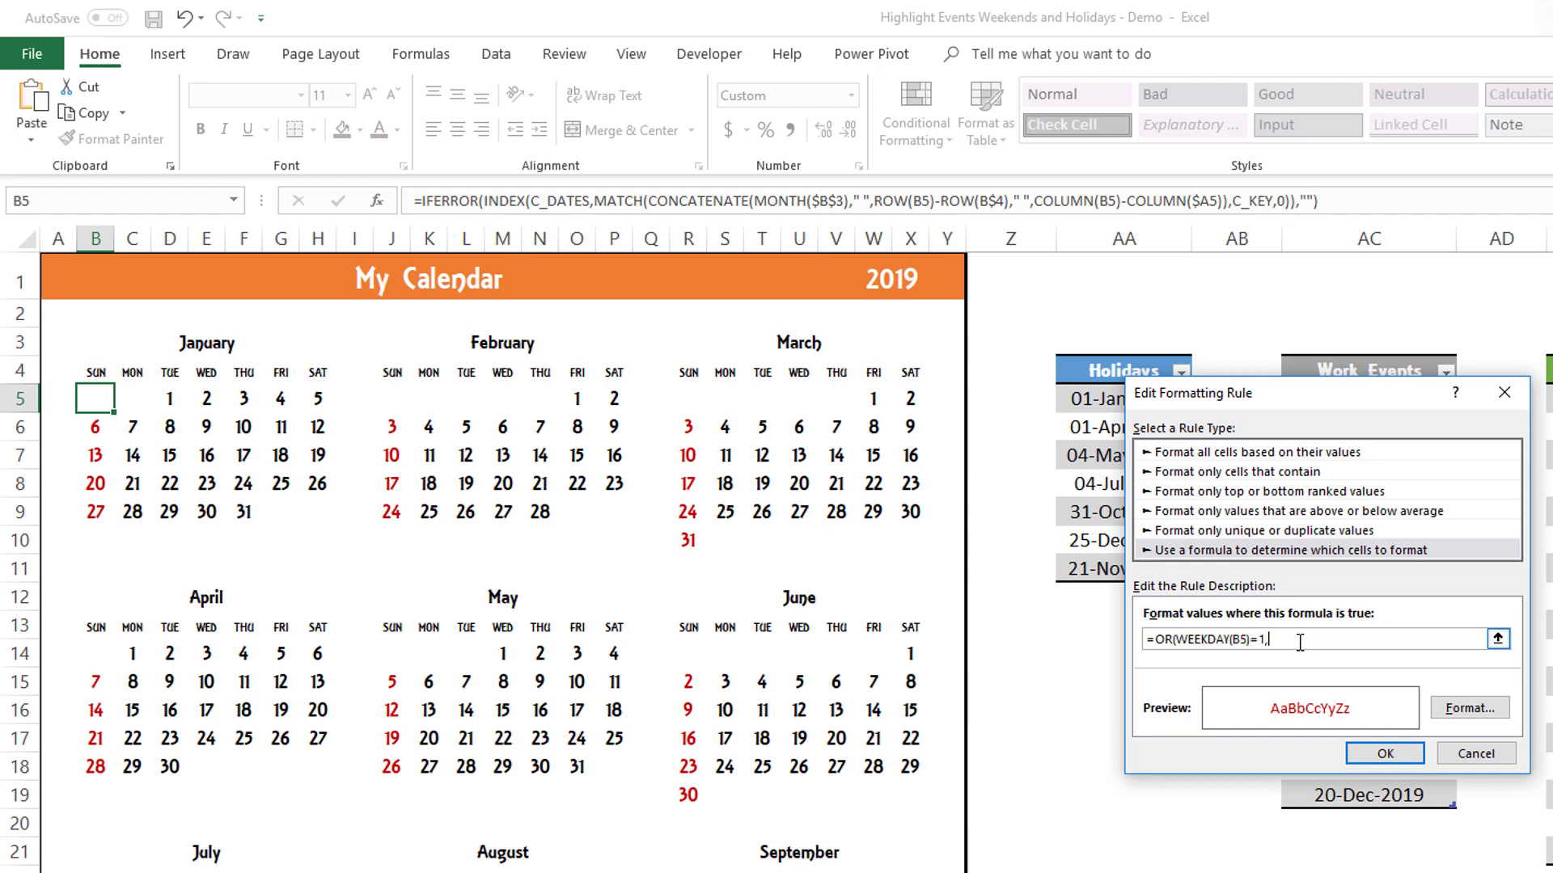
key(ctrl+v)
key(BackSpace)
text(7))
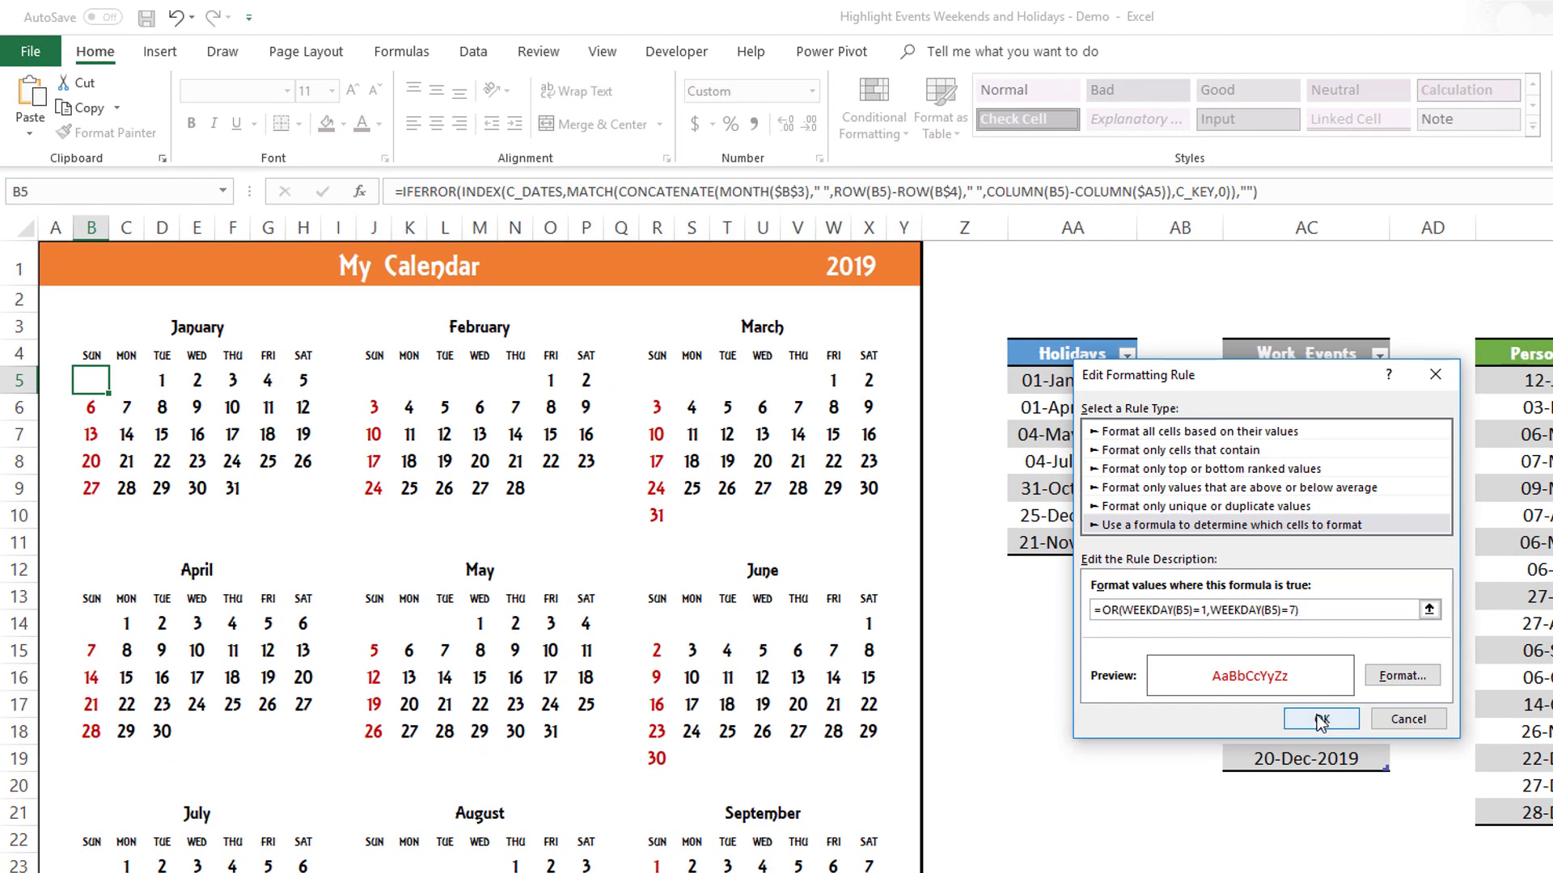
click(1321, 719)
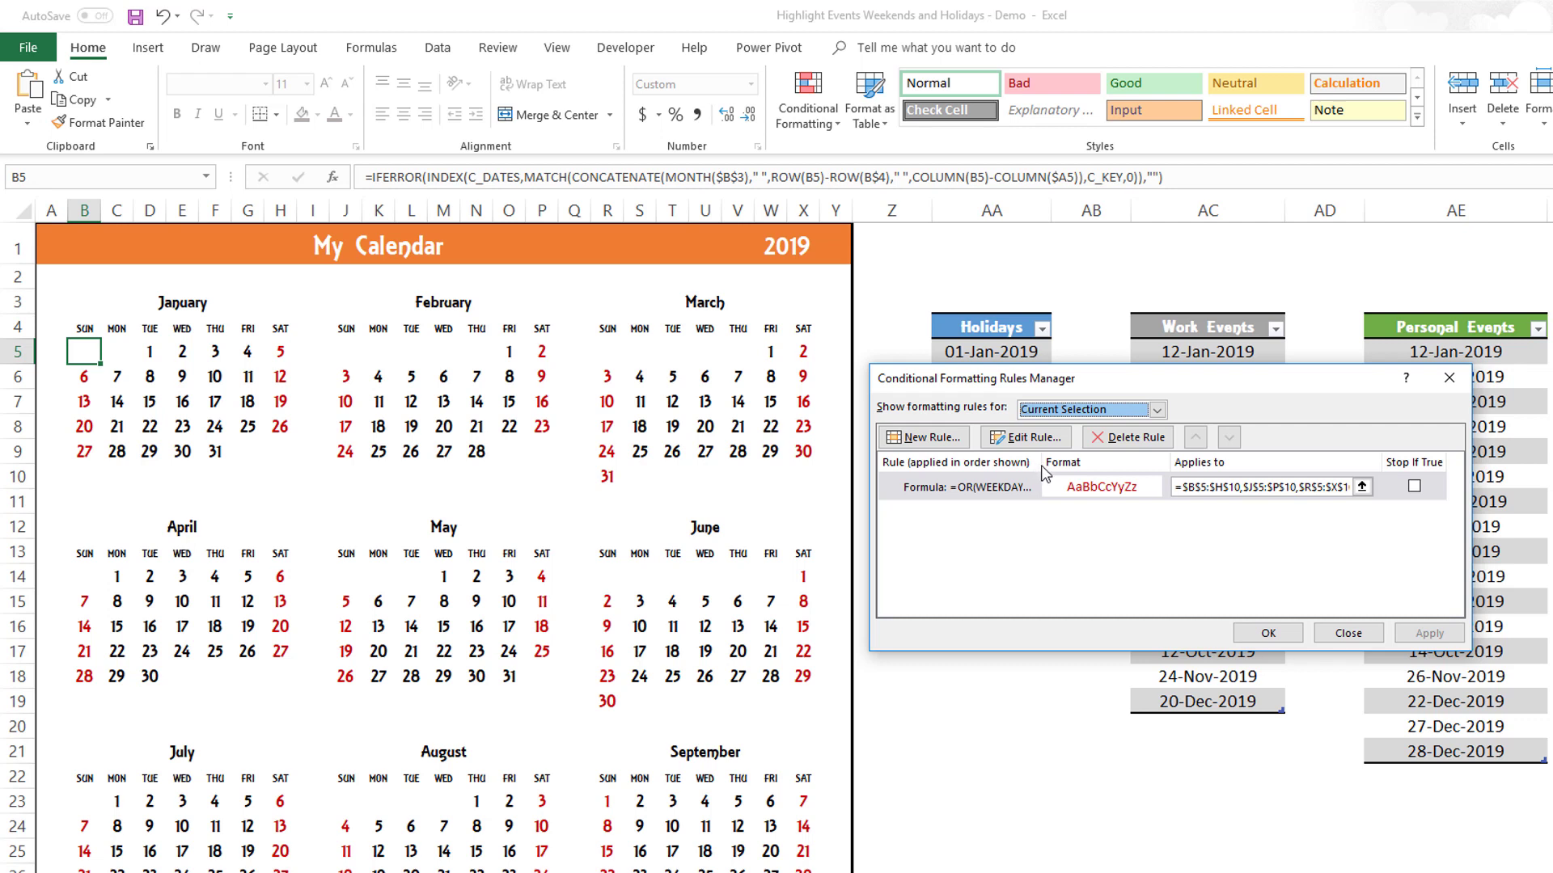
- Create a new formula rule =MATCH(B5,$AA$5:$AA$11,0)>0 referencing the Holidays dates
click(947, 439)
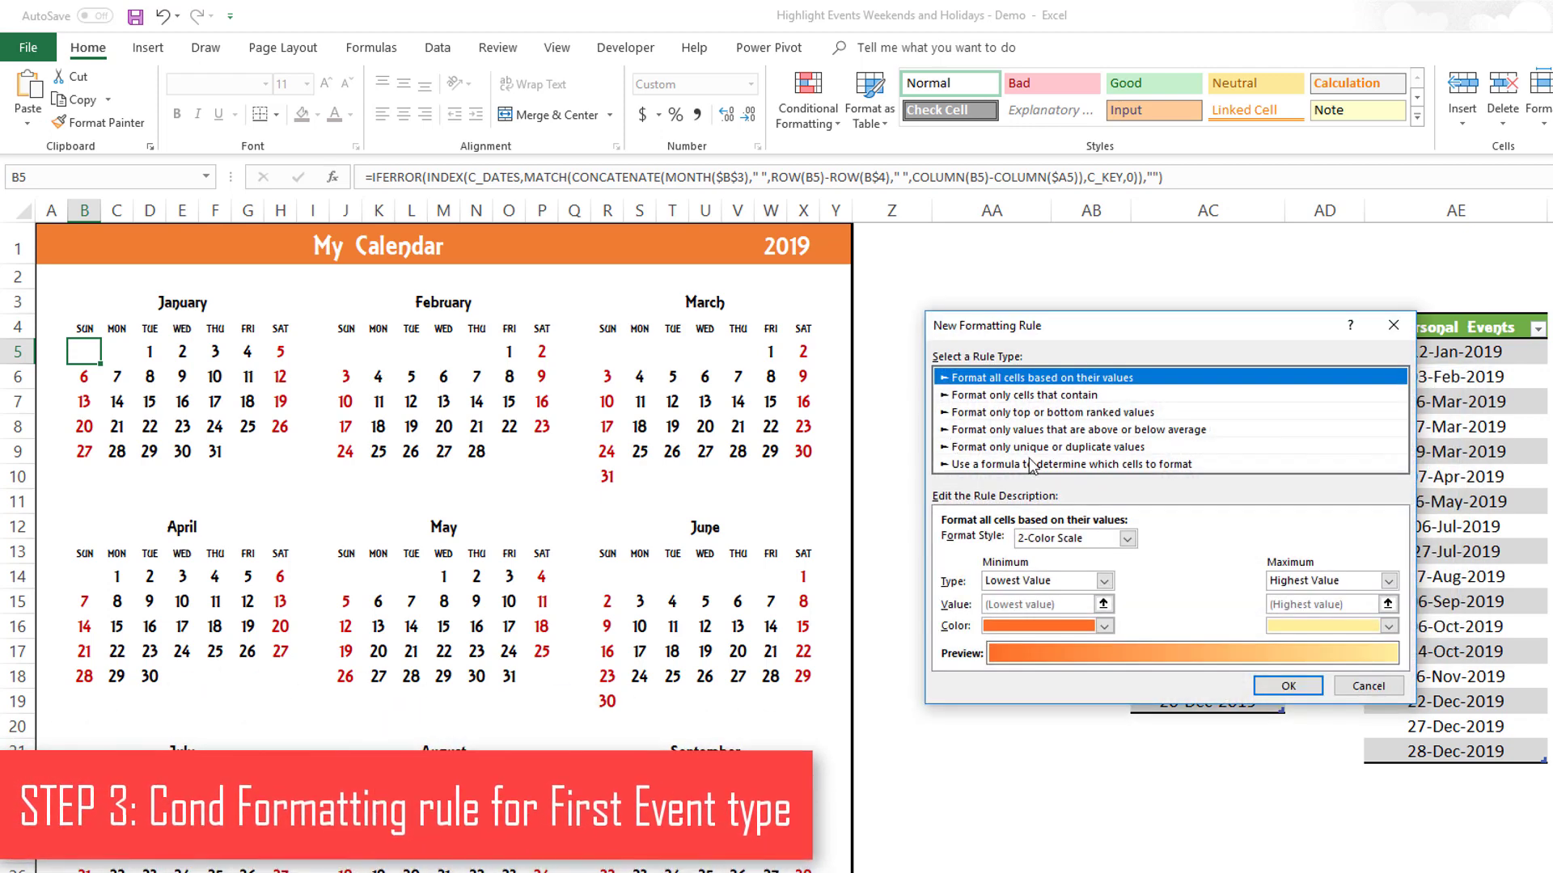
click(1031, 464)
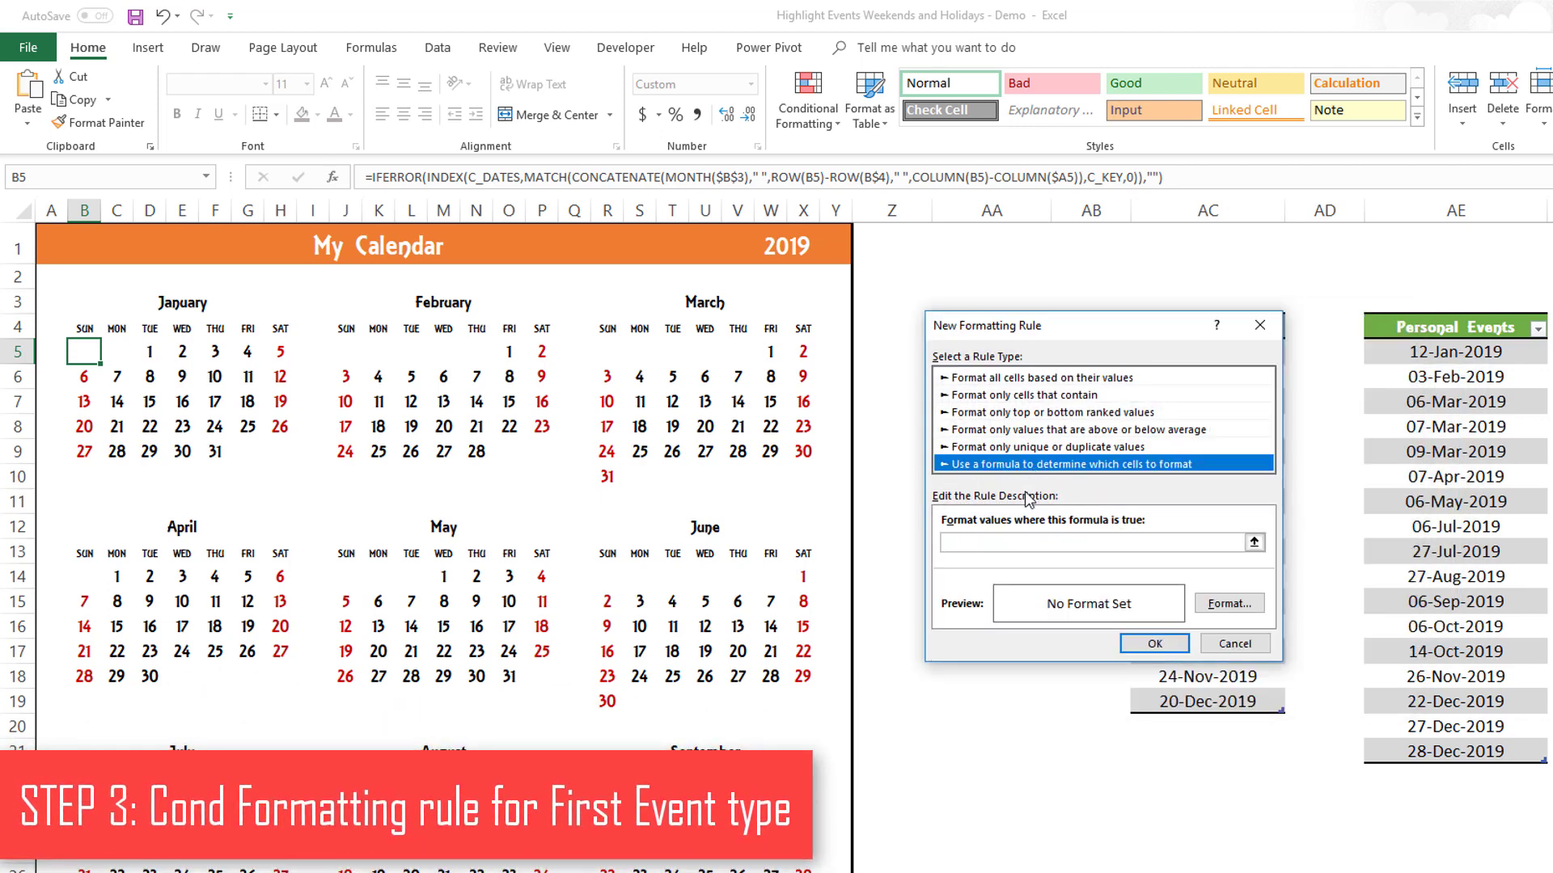
click(1026, 543)
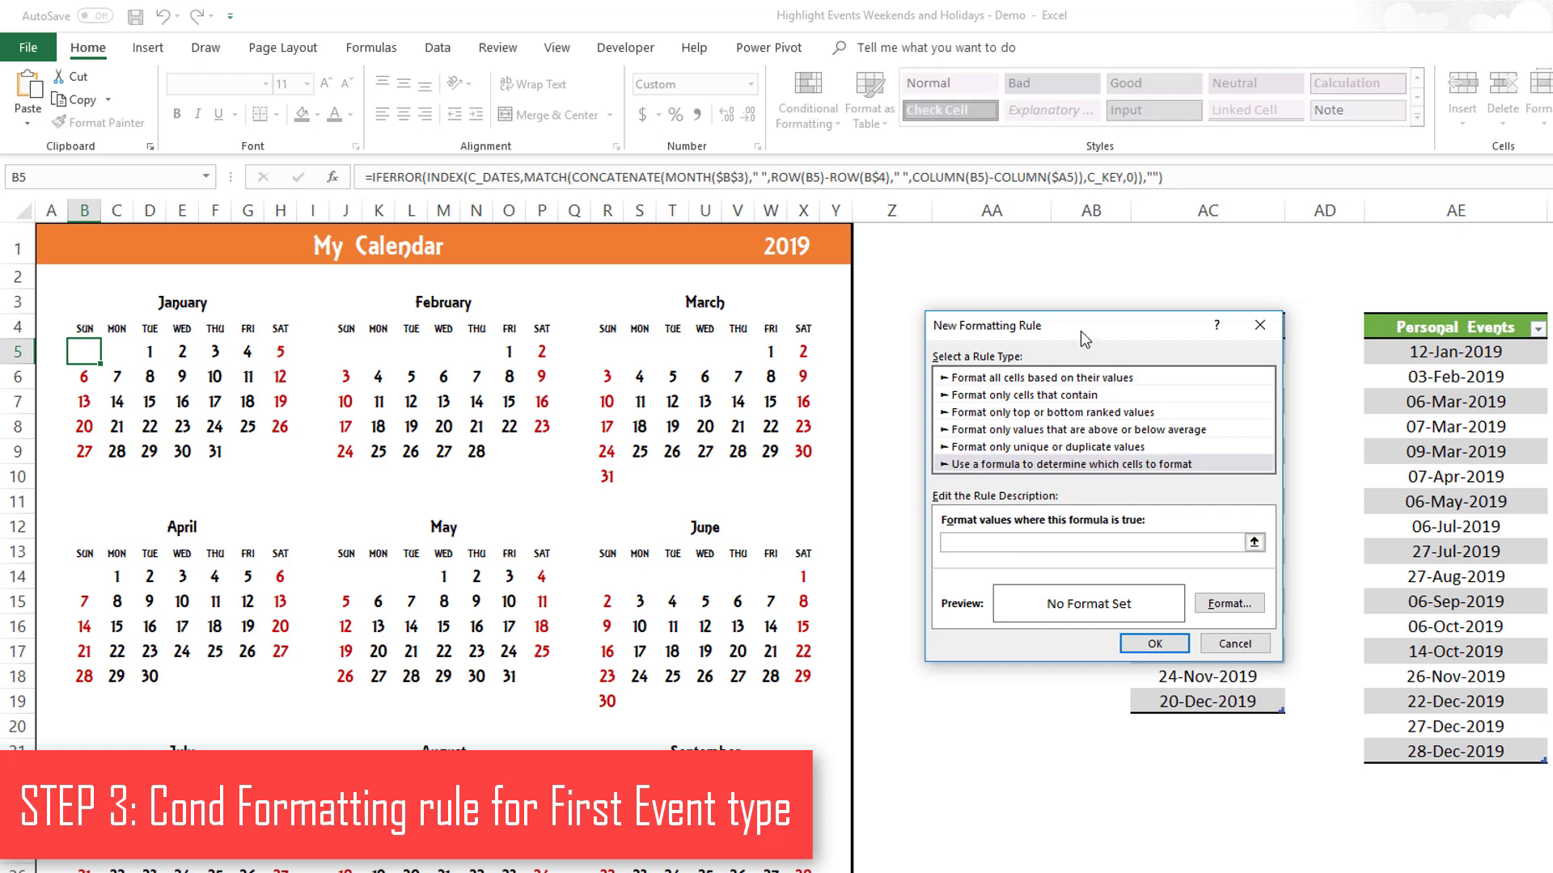
drag(1081, 331, 652, 354)
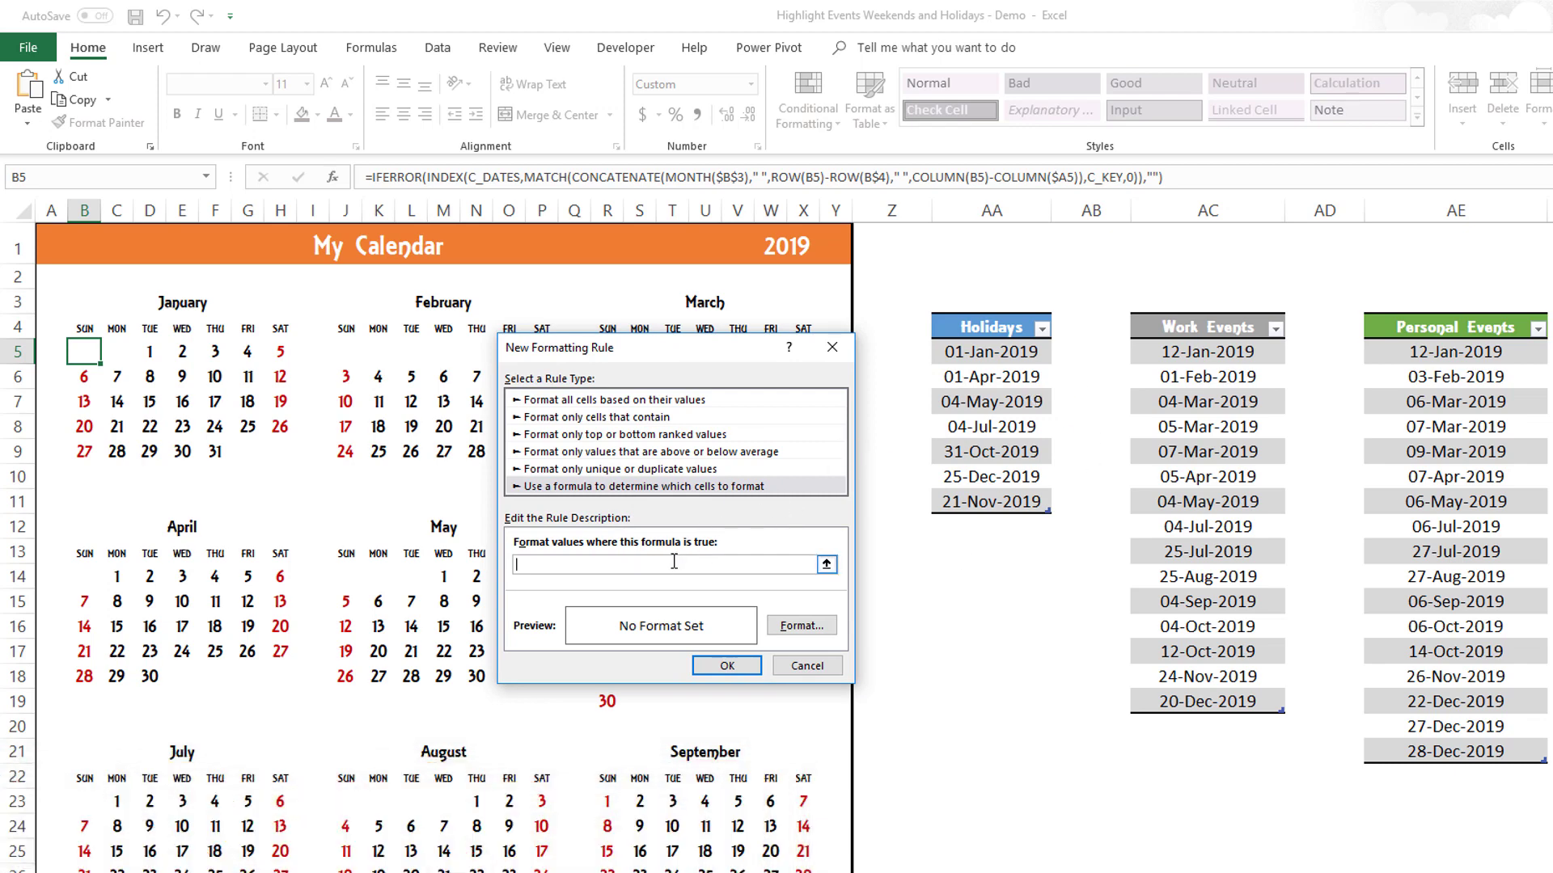
text(=match(B5,)
drag(1002, 352, 1011, 503)
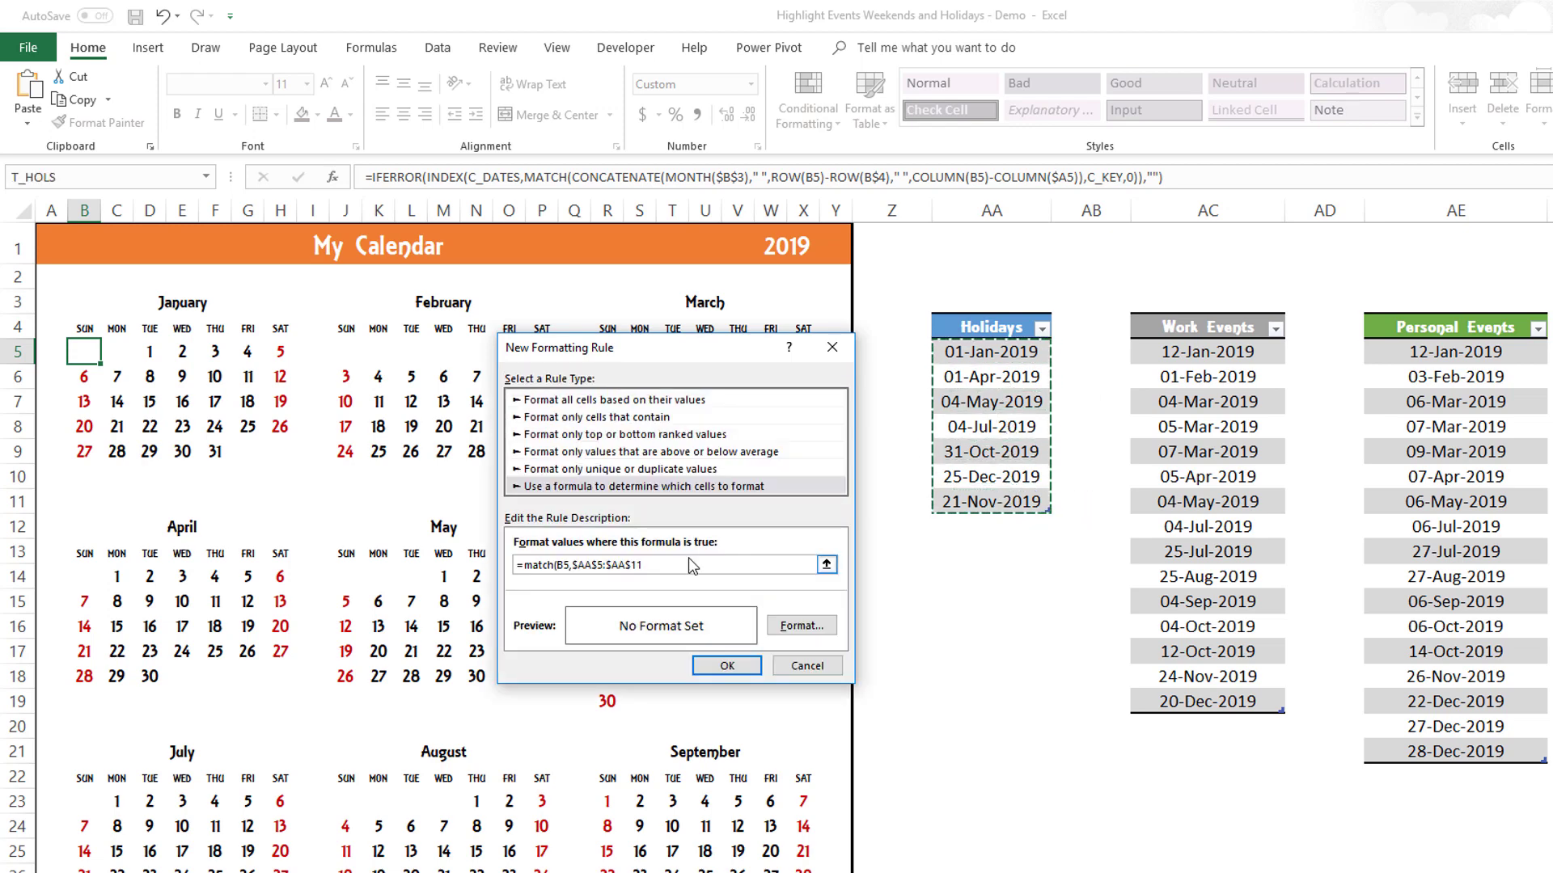
text(,0)>0)
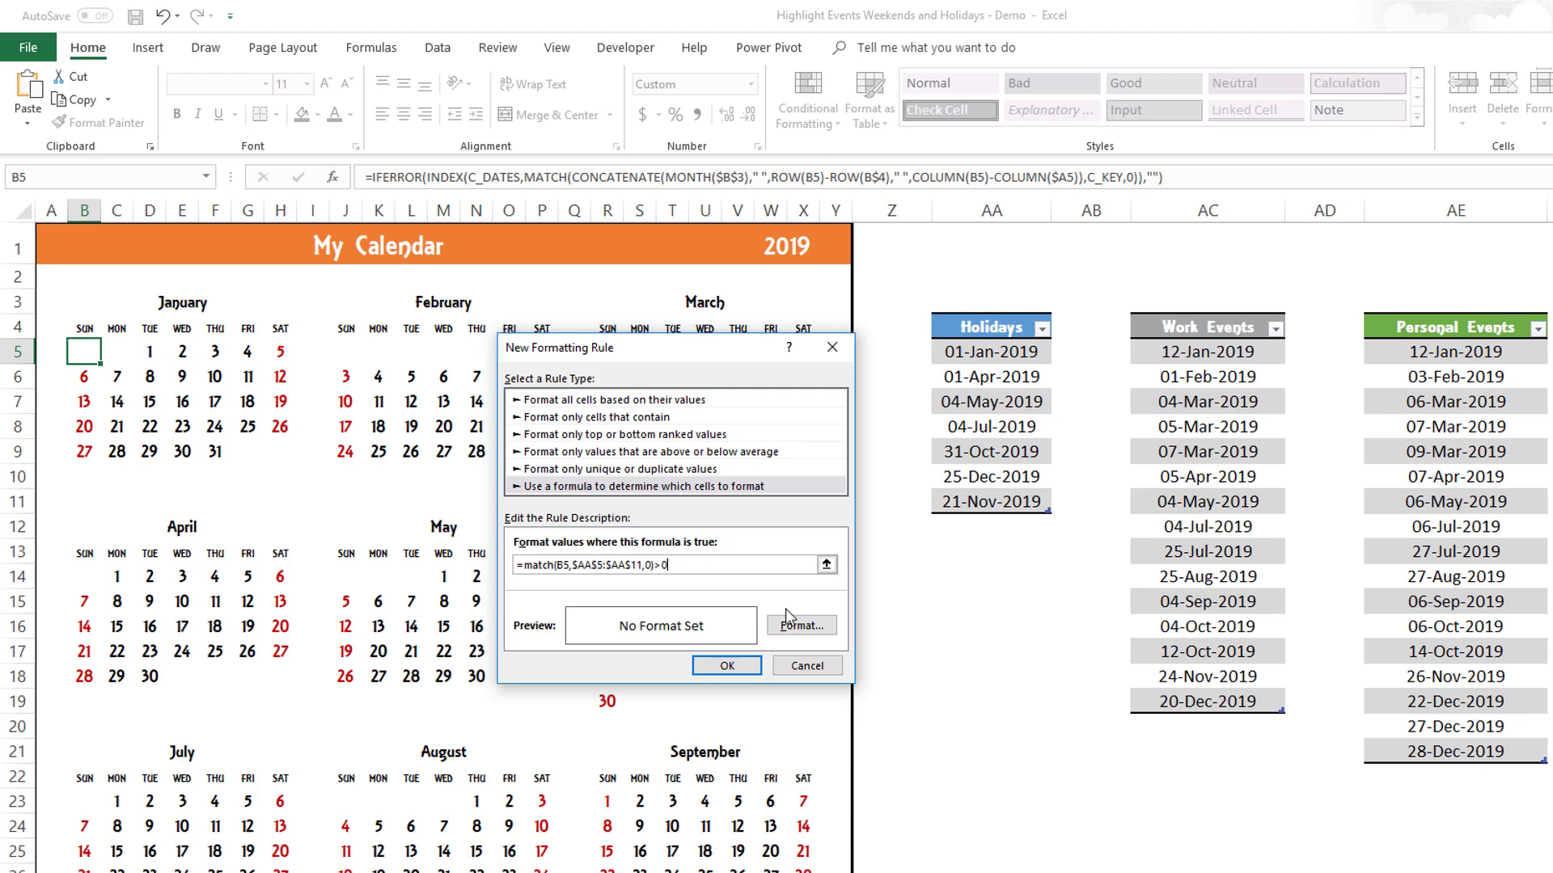
- Set the holiday rule's format to a light blue cell fill
click(799, 626)
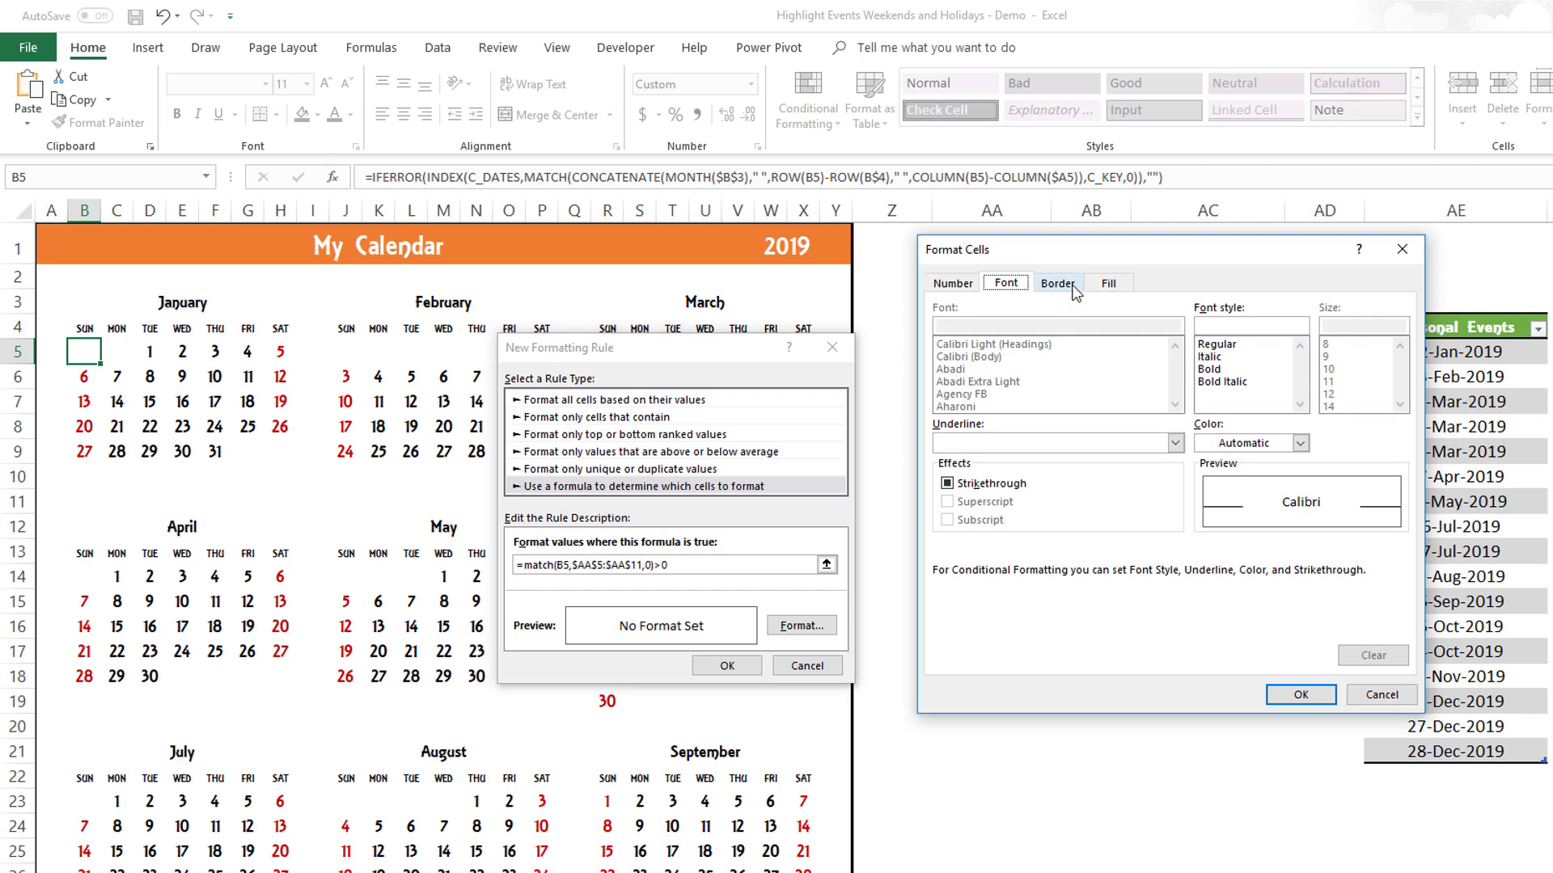
click(1099, 291)
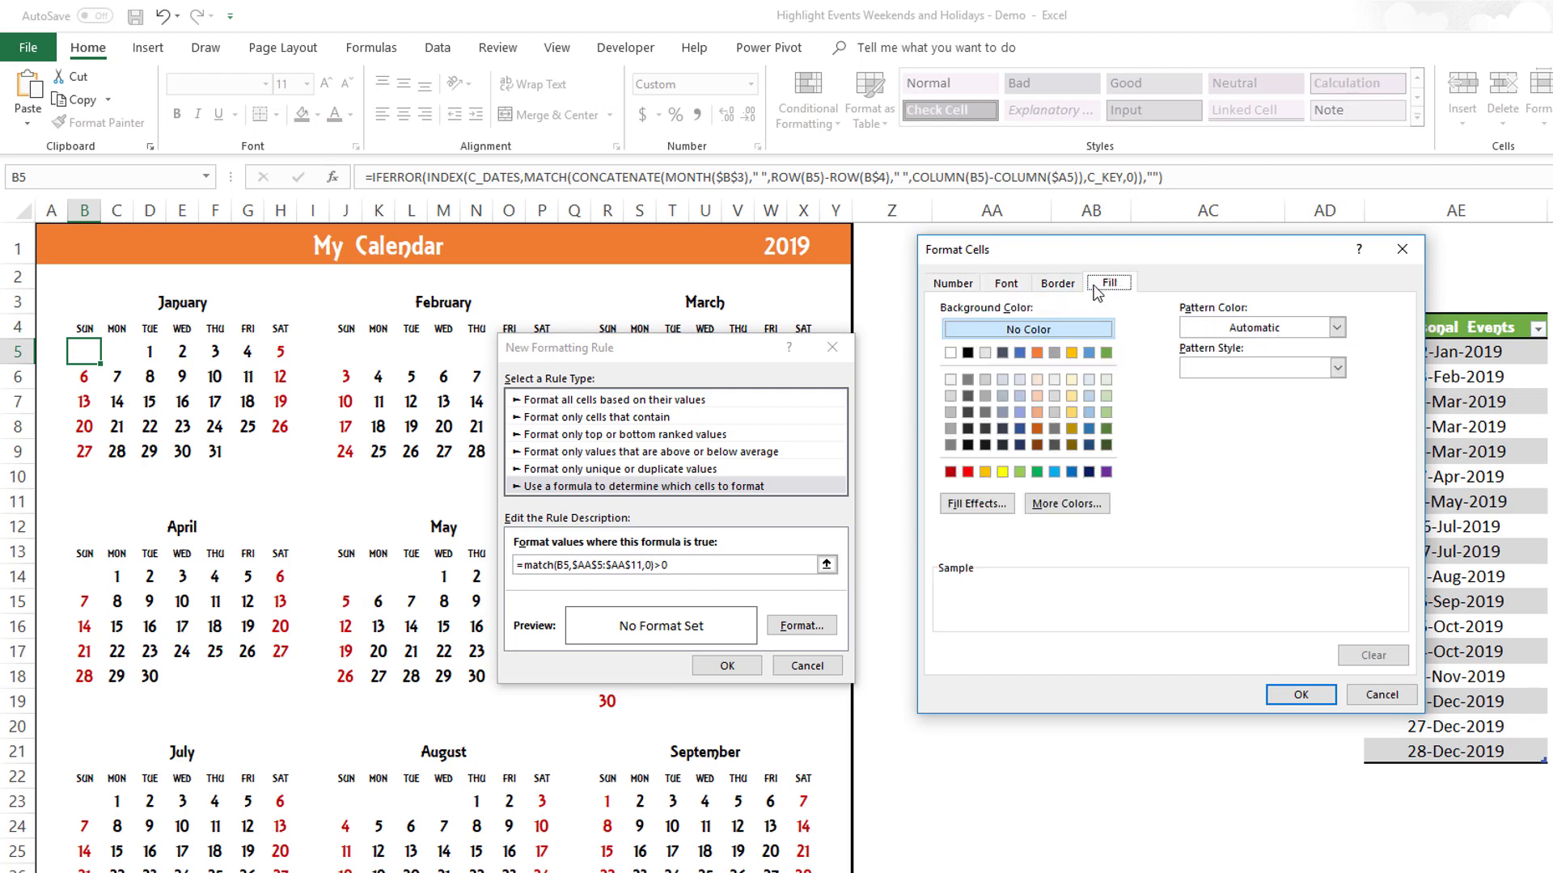
drag(1153, 260, 1127, 409)
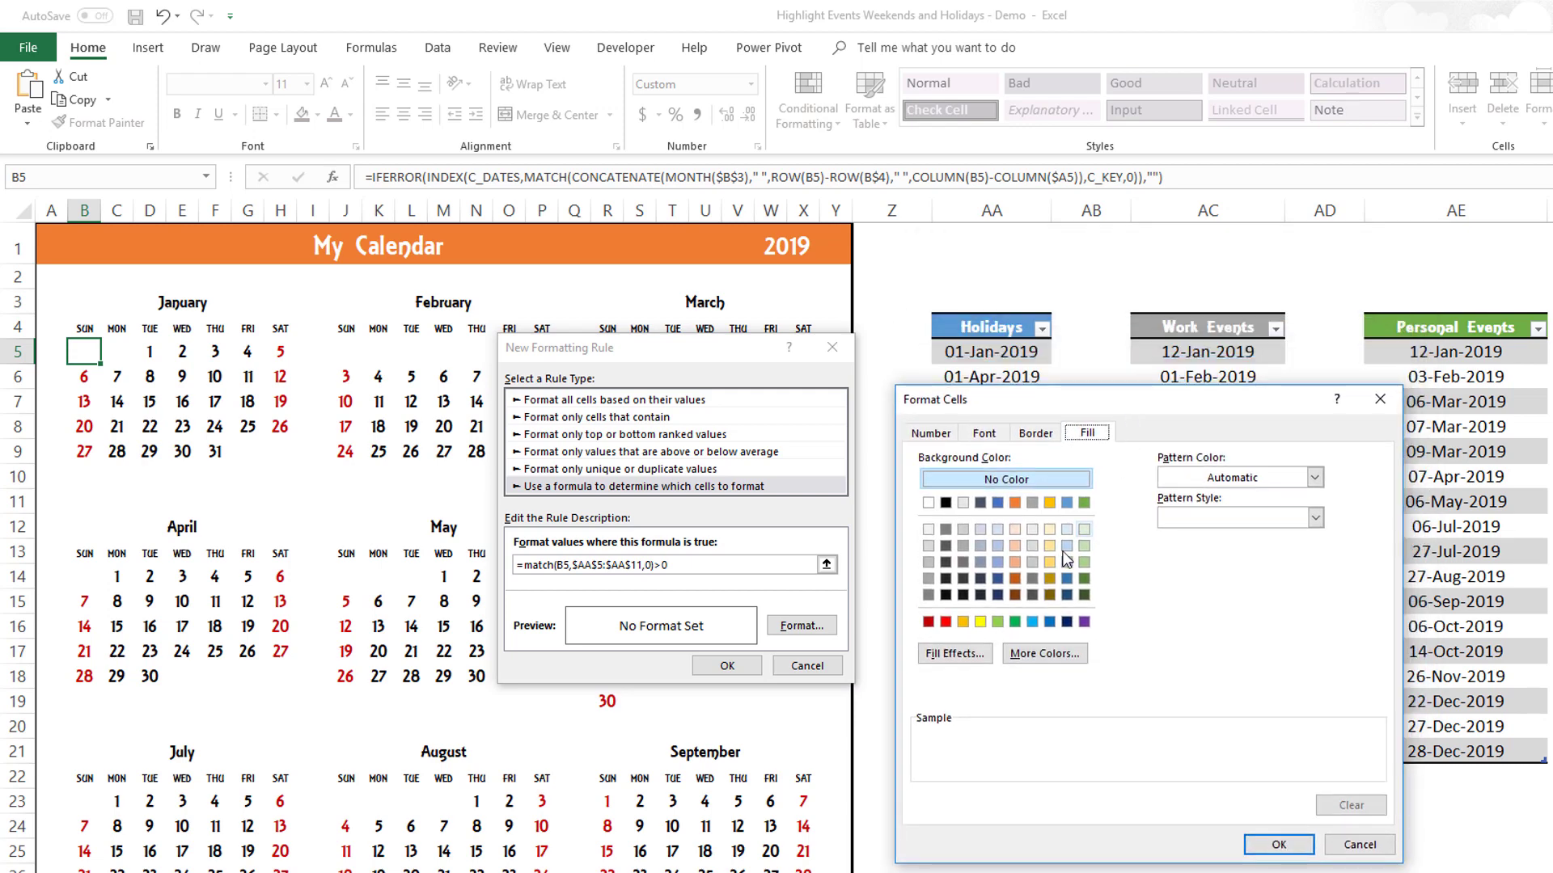
click(1031, 622)
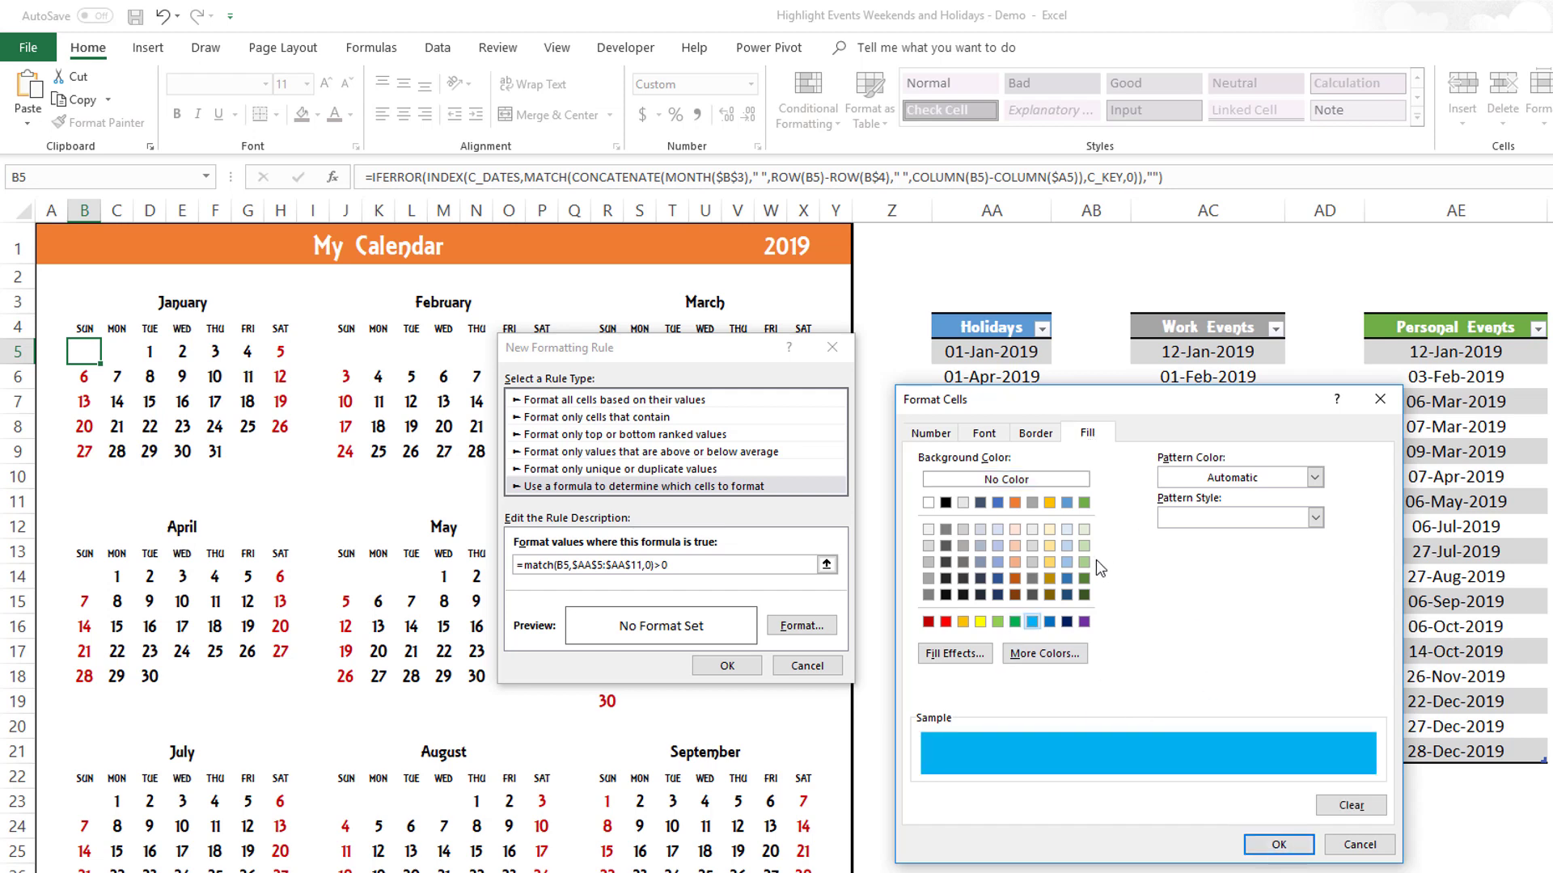
click(984, 432)
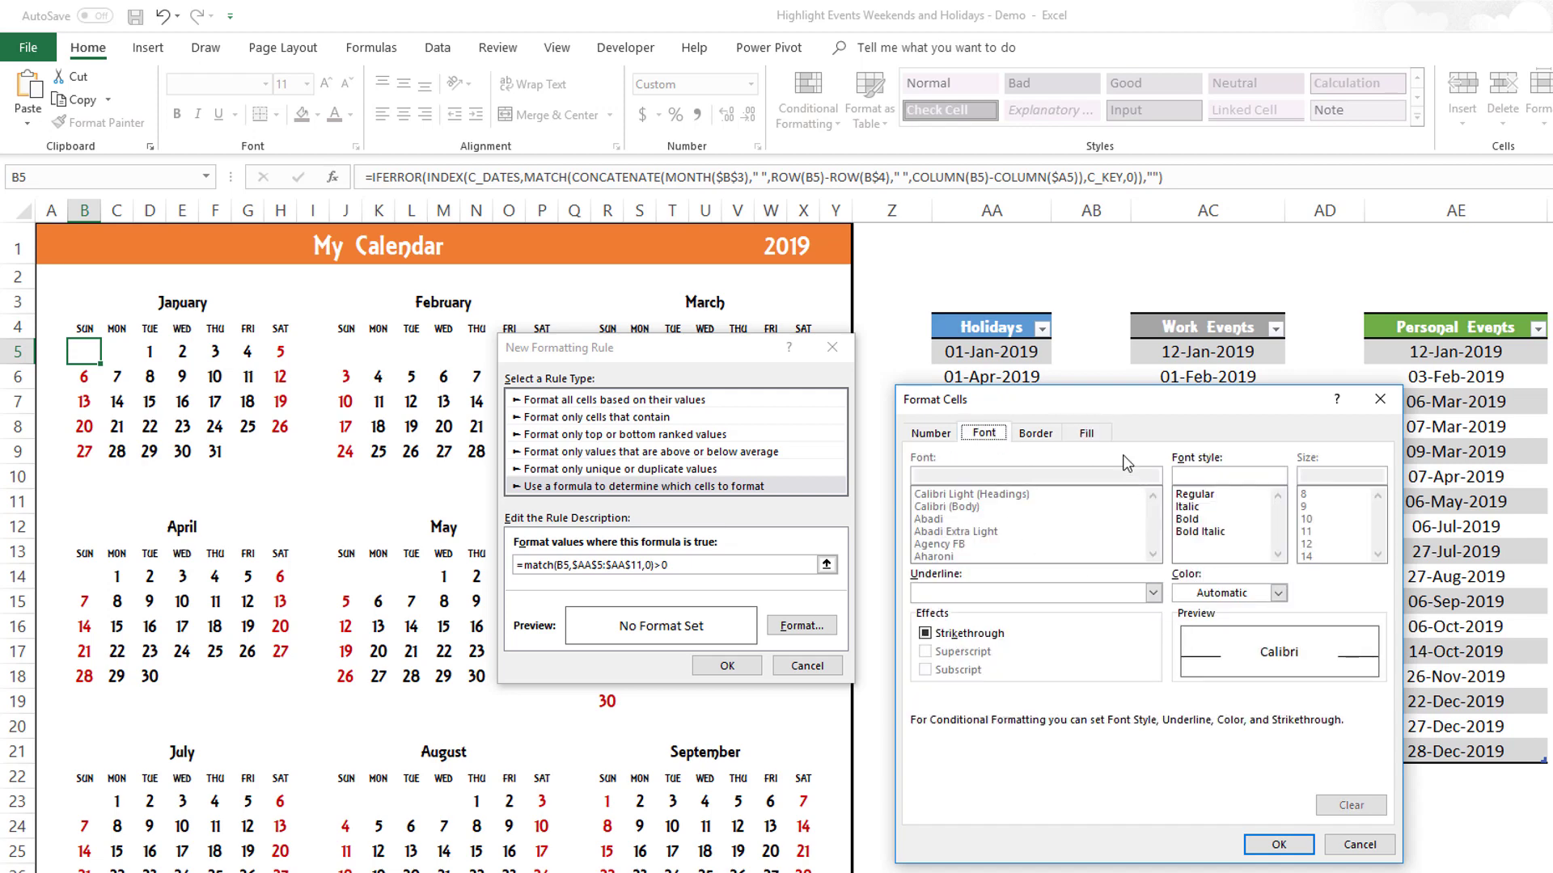
click(1089, 431)
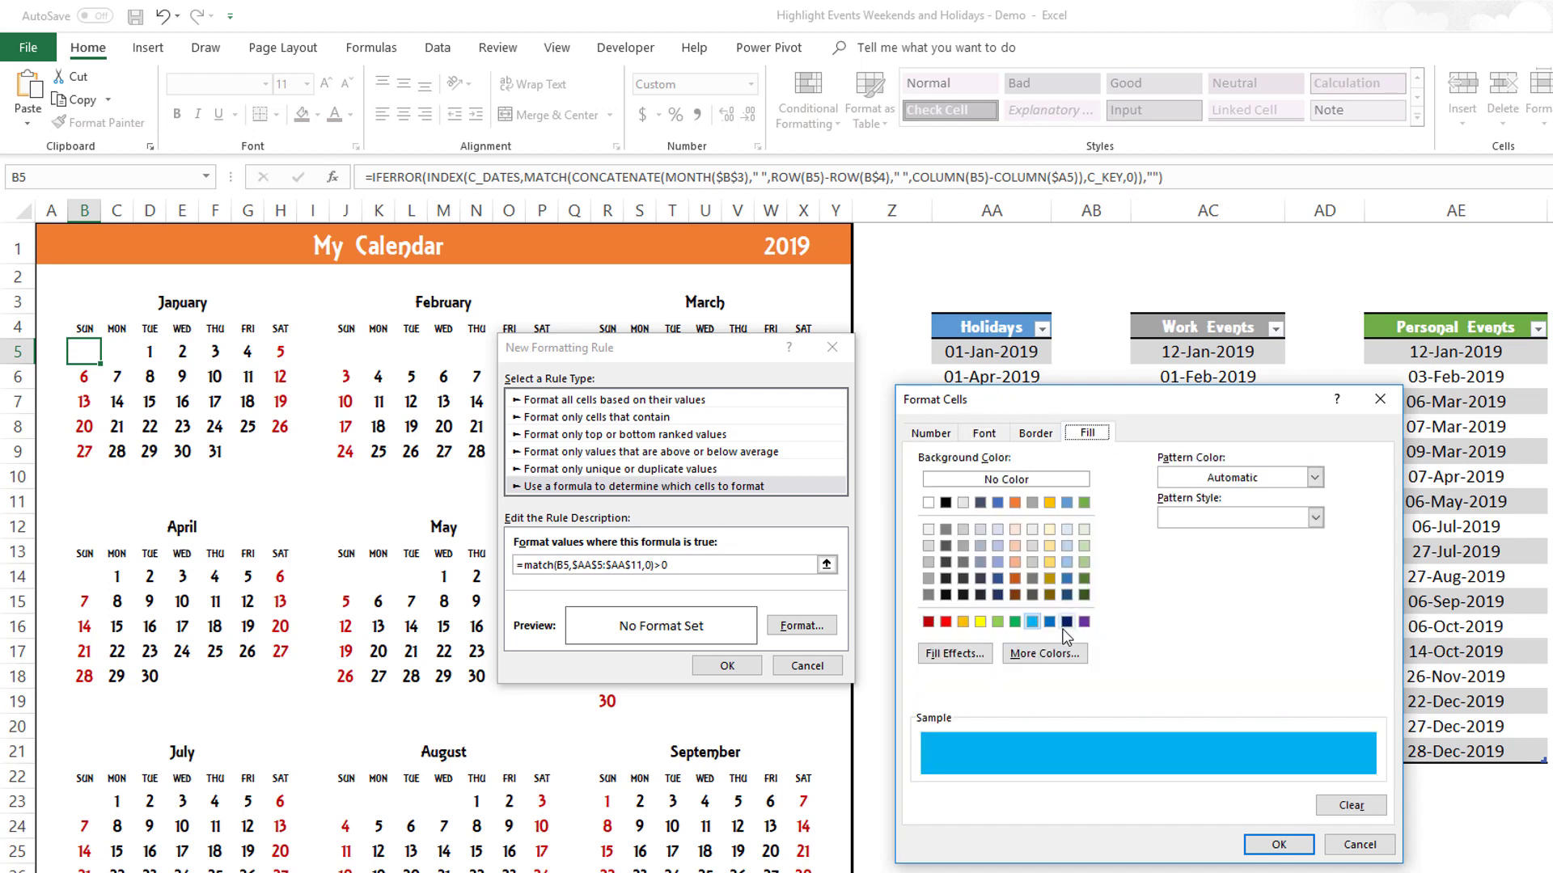
click(1281, 849)
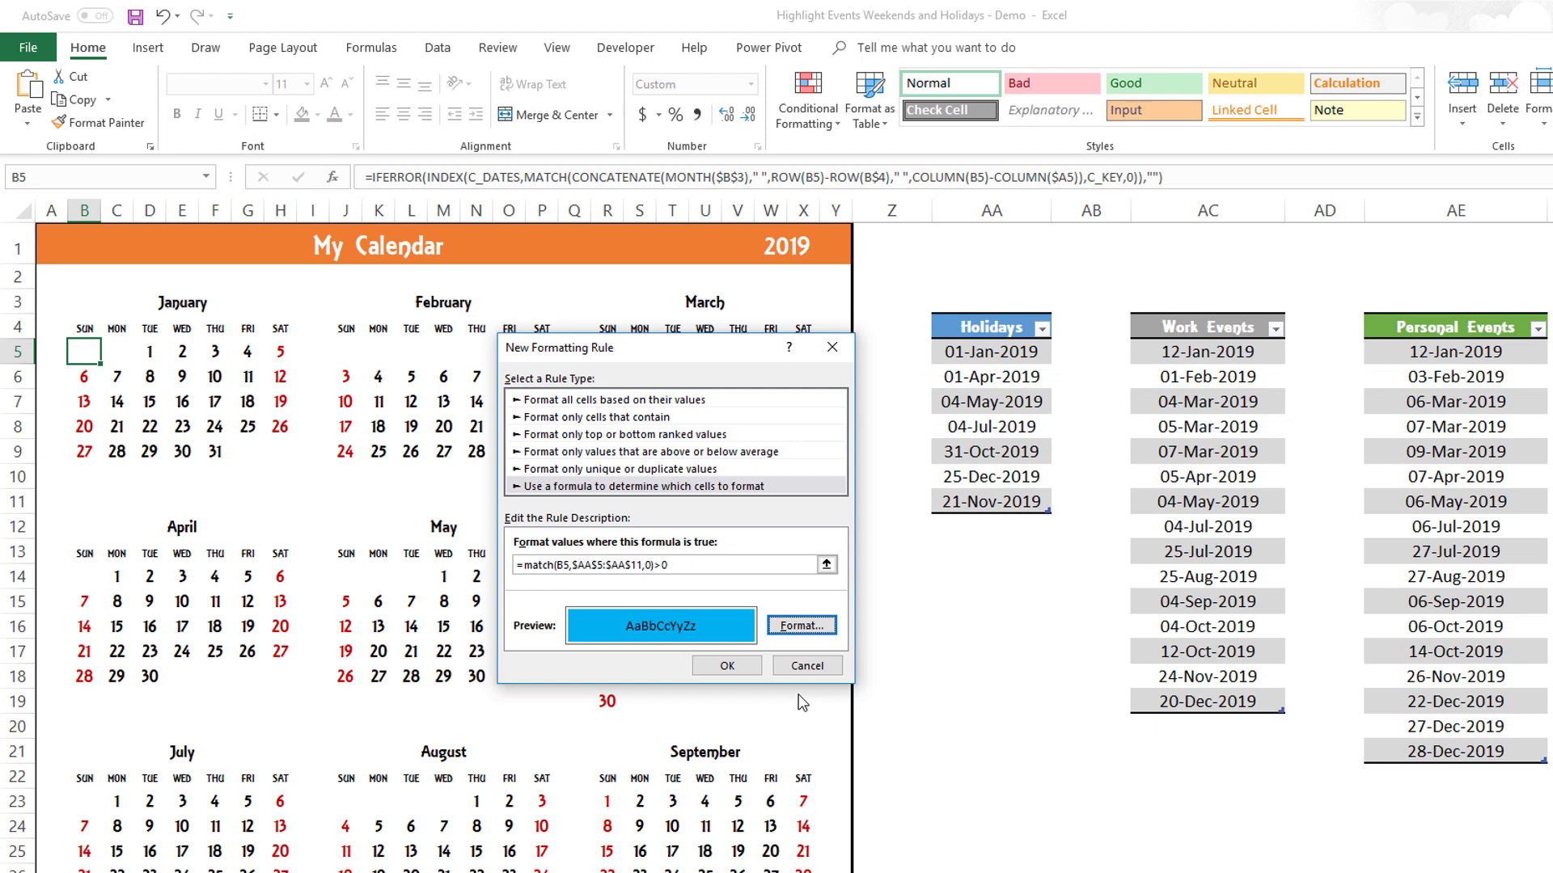
- Save the holiday rule, paste the weekend rule's Applies to ranges into it, and apply
click(728, 666)
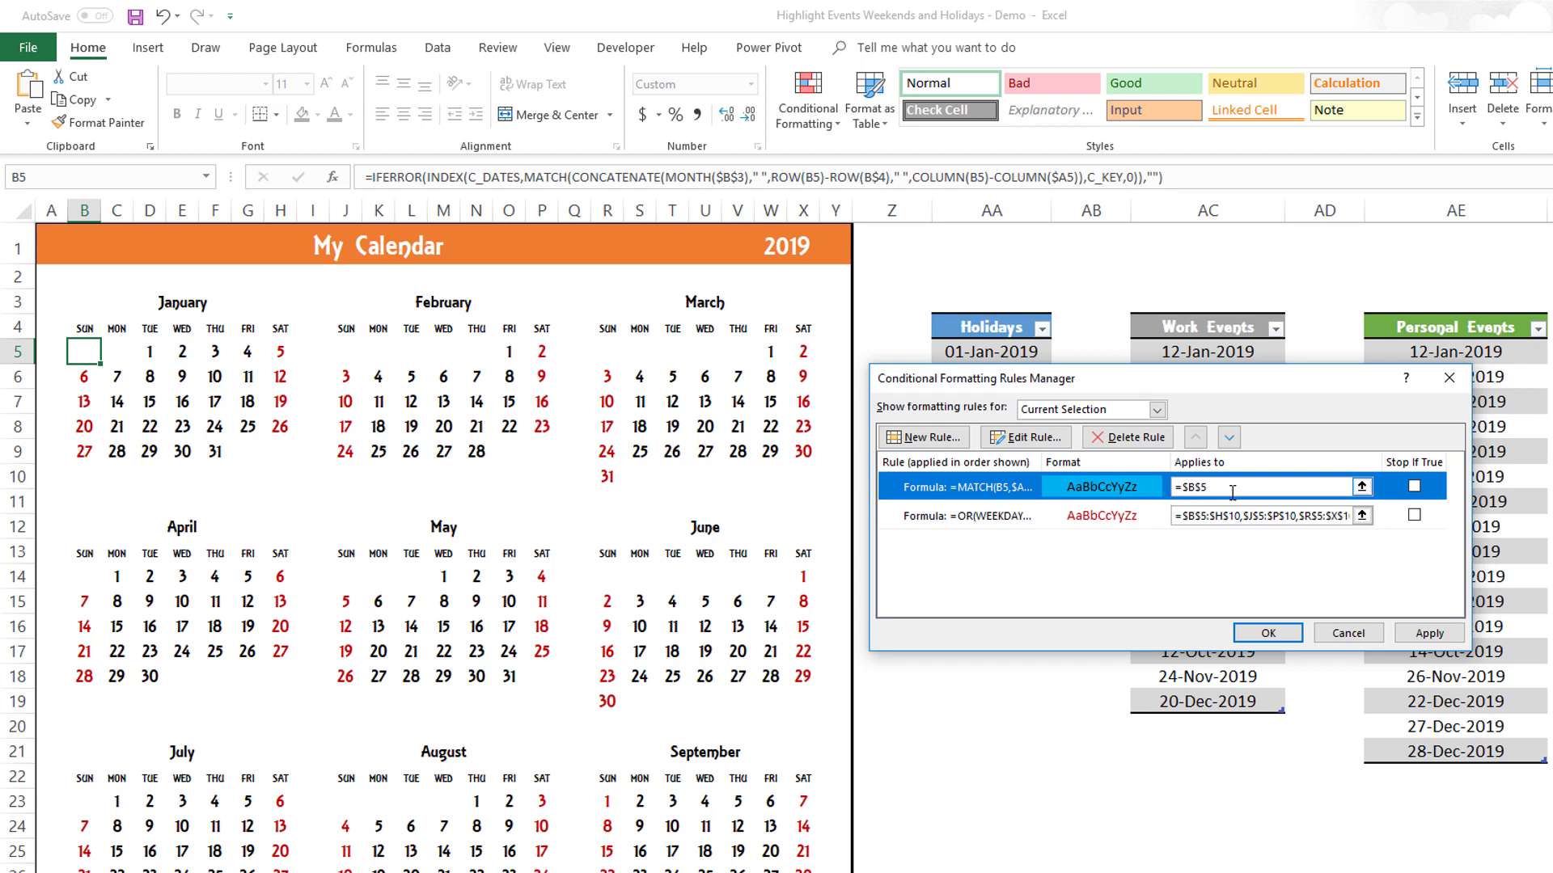
click(1174, 488)
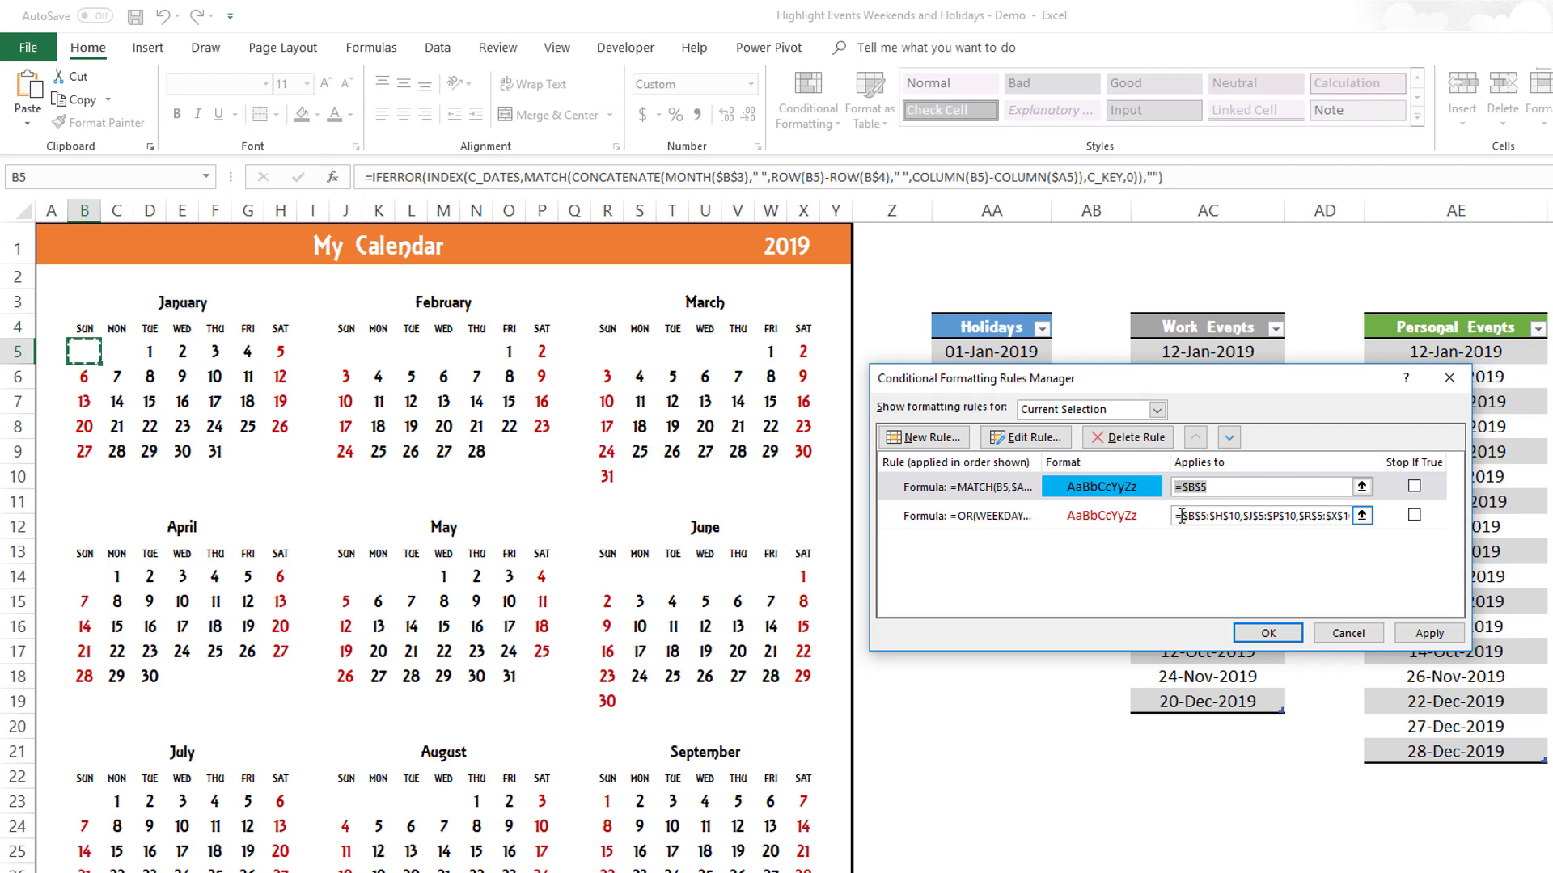
click(1177, 518)
drag(1177, 517, 1463, 526)
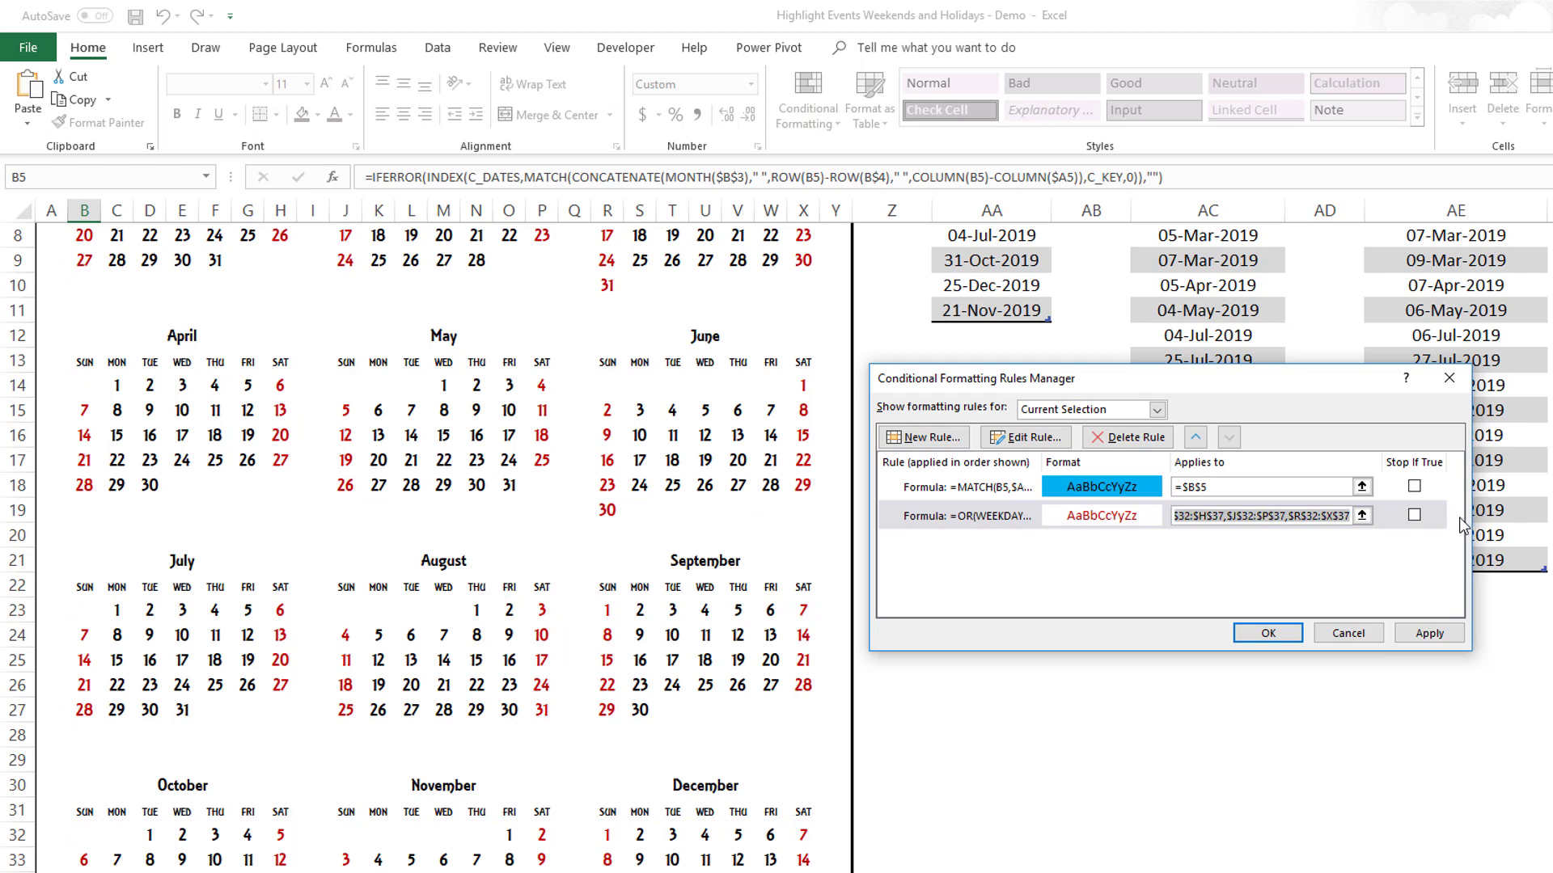
click(1266, 487)
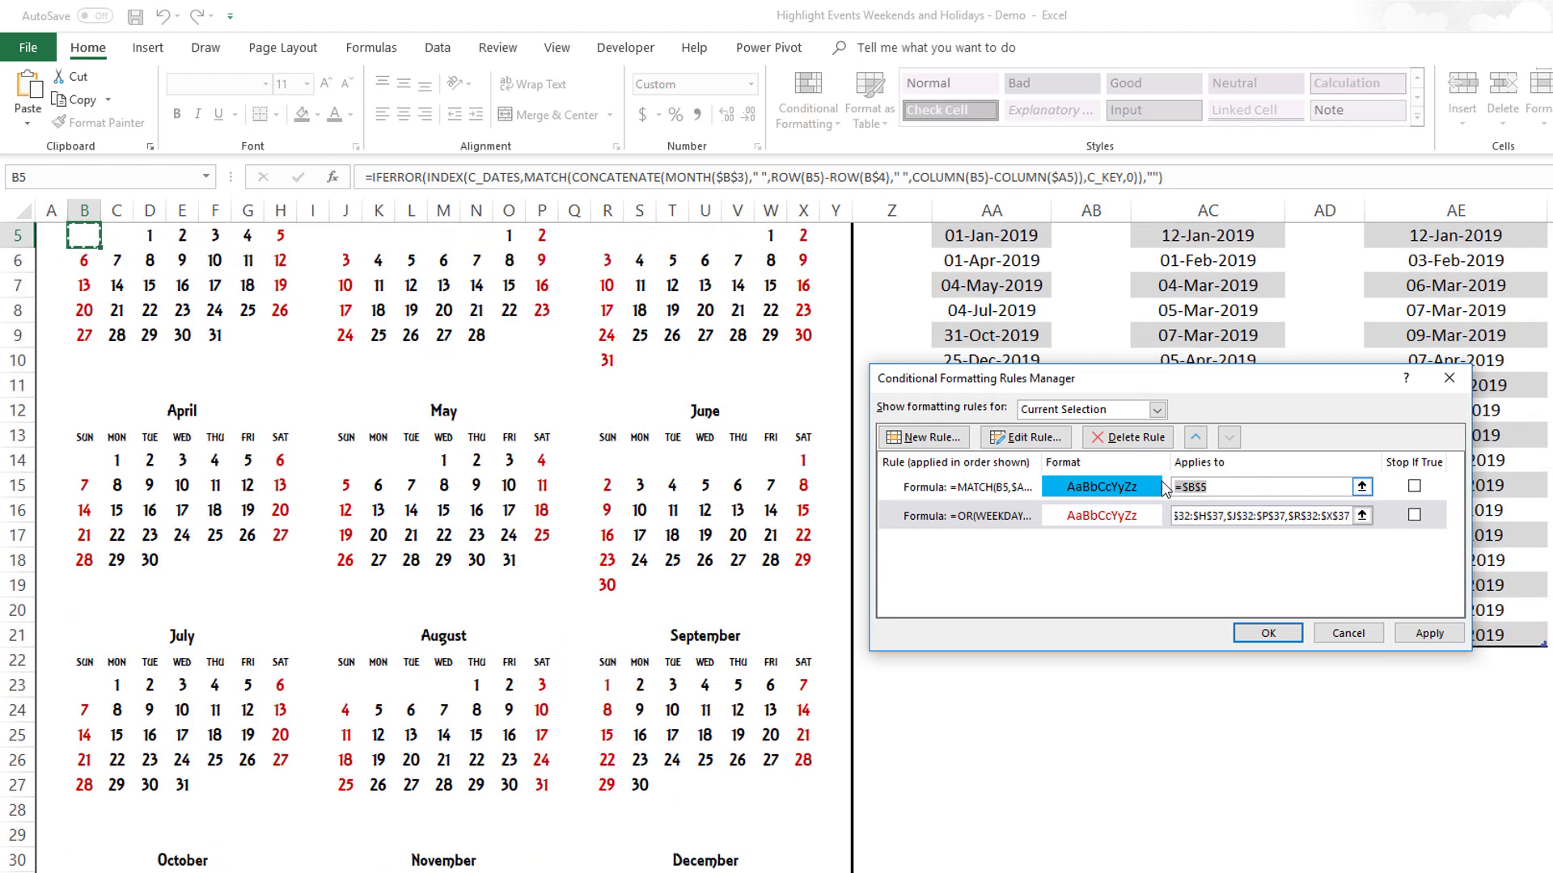
key(BackSpace)
key(BackSpace)
key(BackSpace)
key(BackSpace)
key(BackSpace)
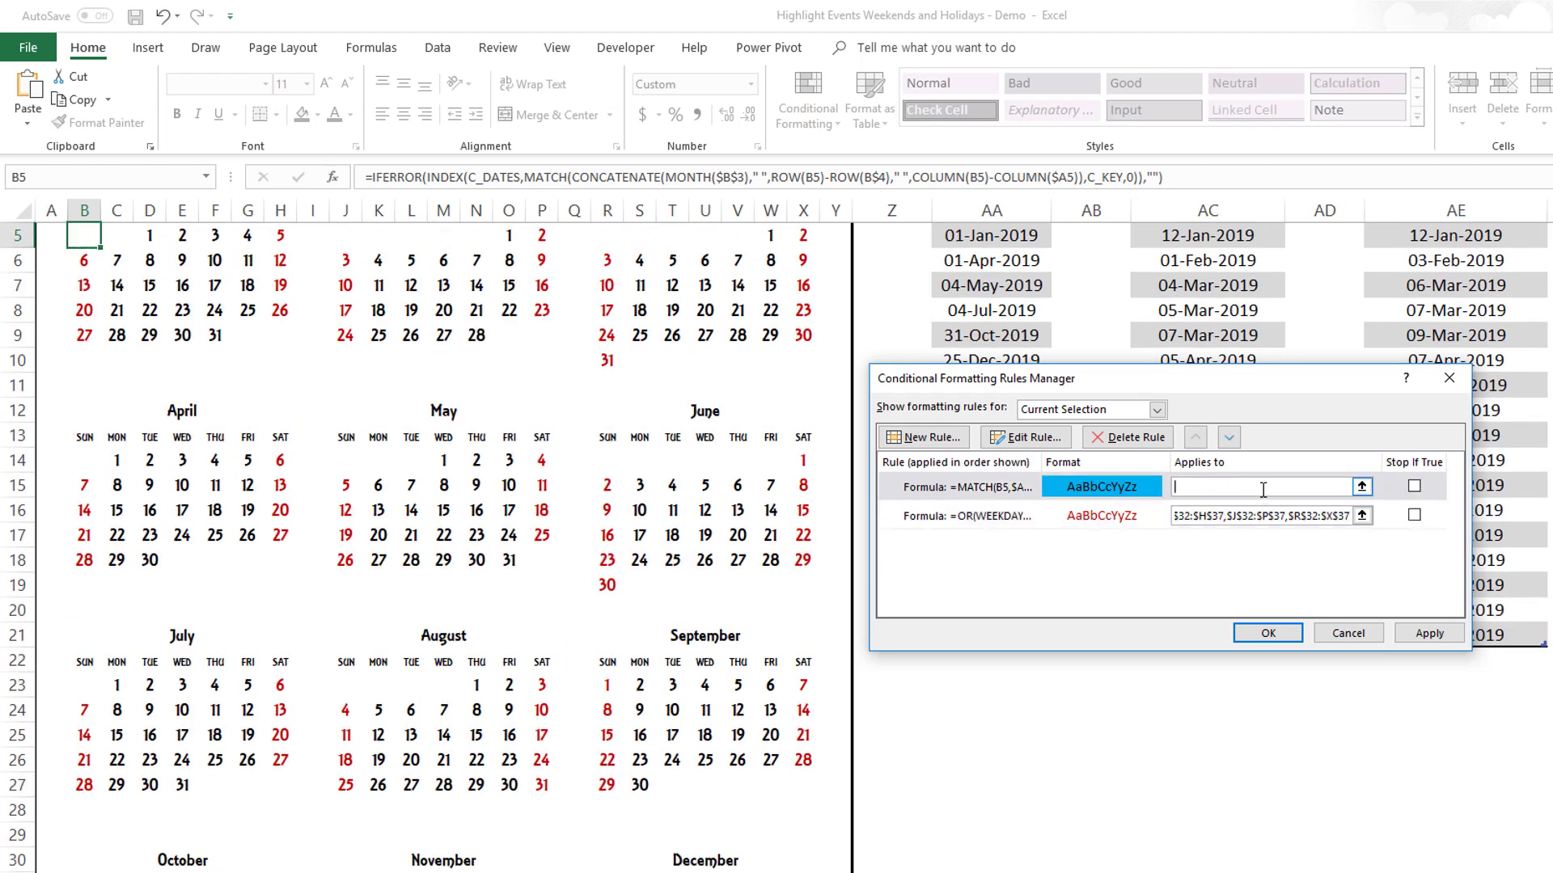
key(ctrl+v)
click(1407, 637)
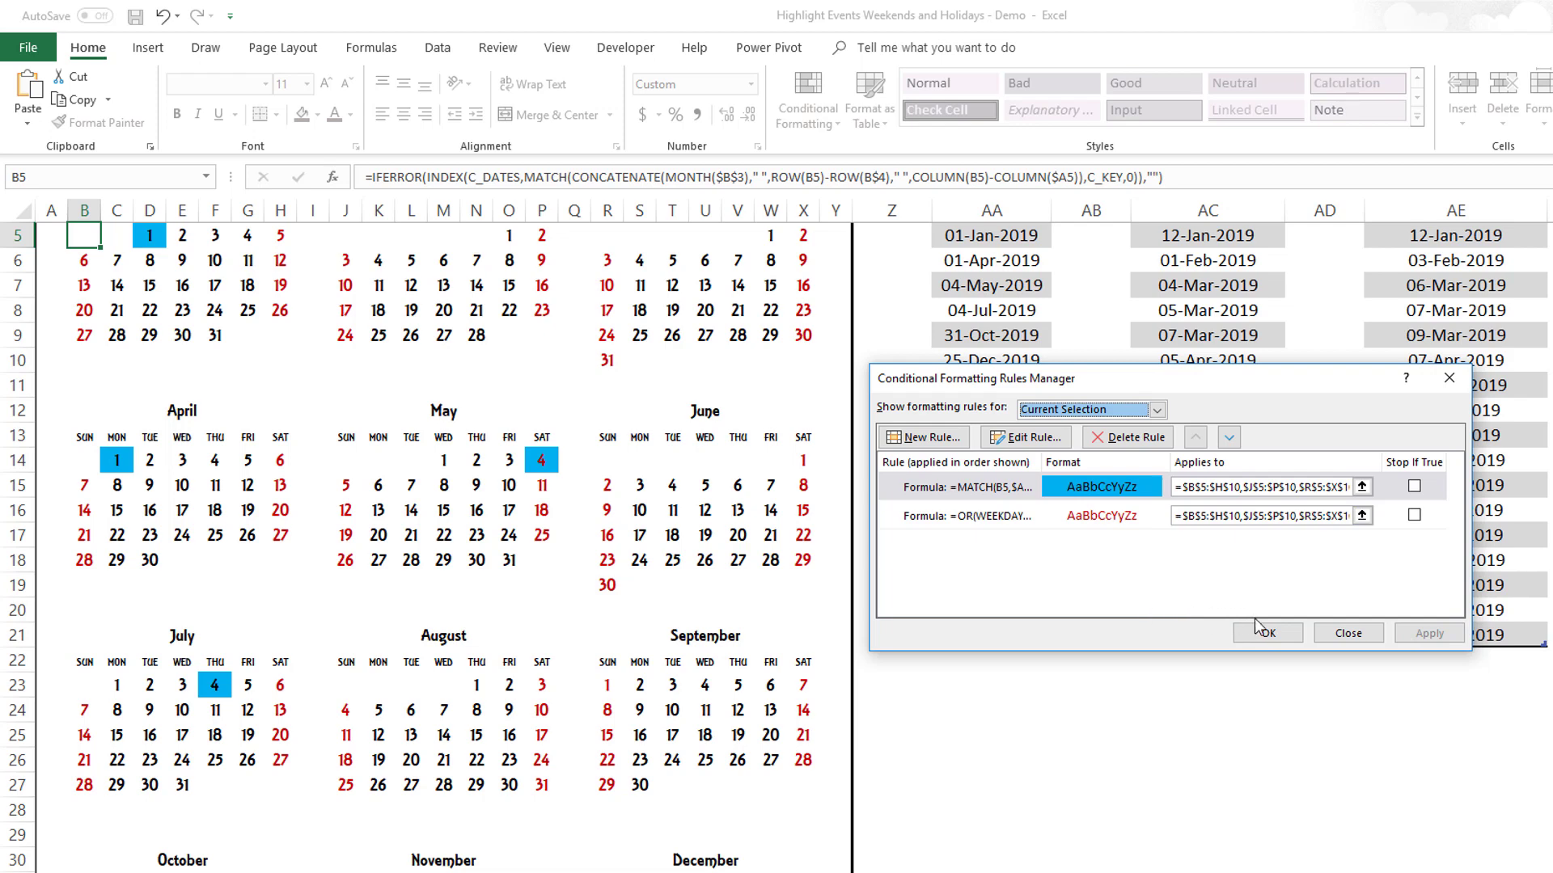
click(1268, 633)
- Edit the holiday MATCH rule to use a white font colour and apply it
scroll(1271, 637, up, 2)
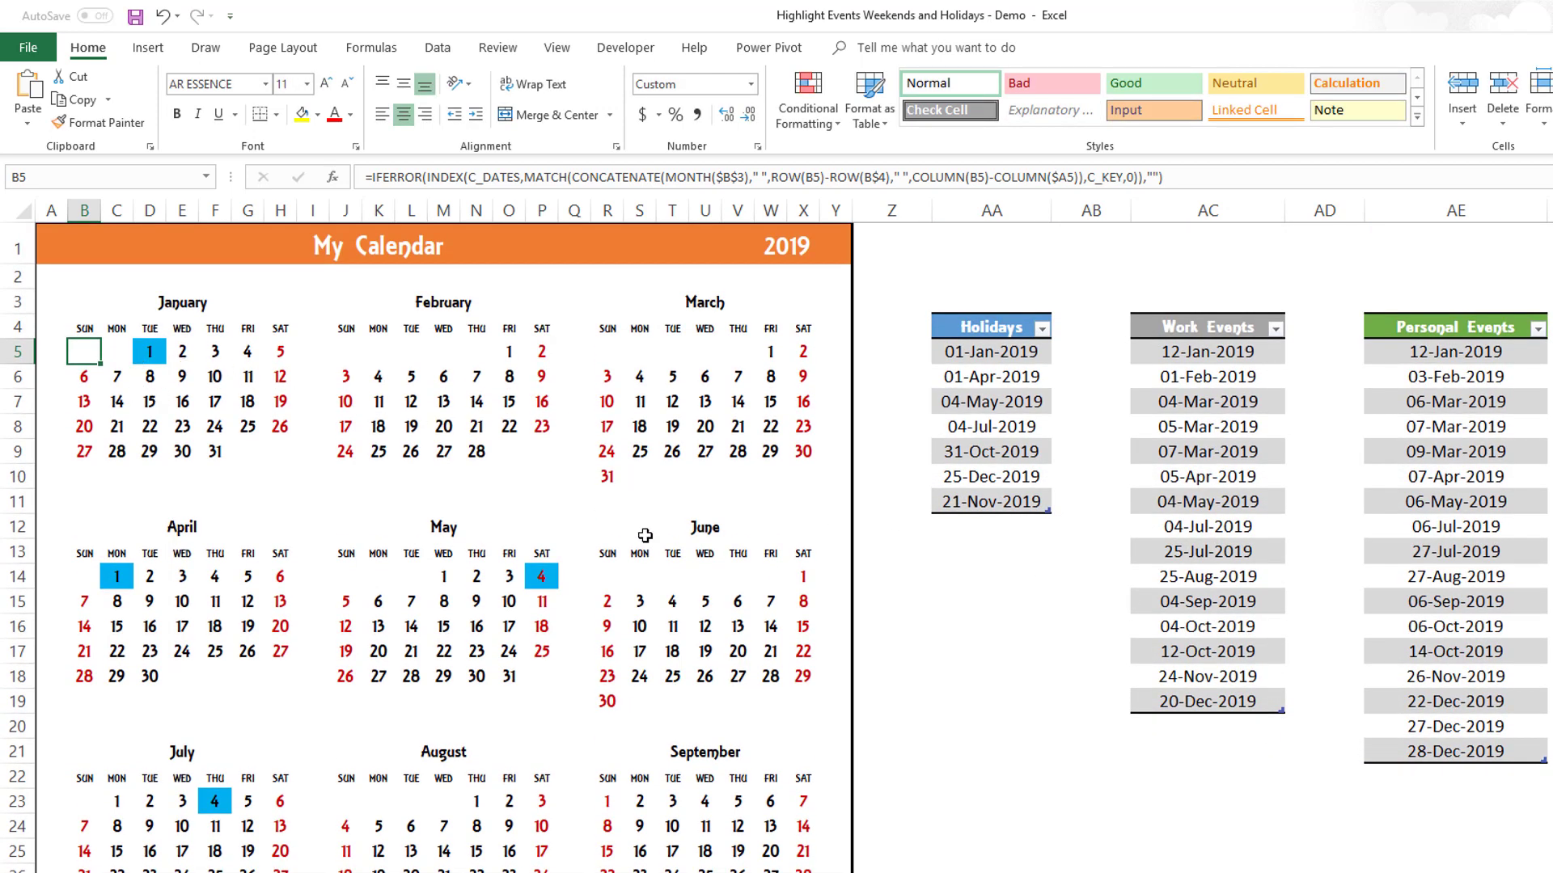
click(807, 101)
click(823, 407)
click(993, 489)
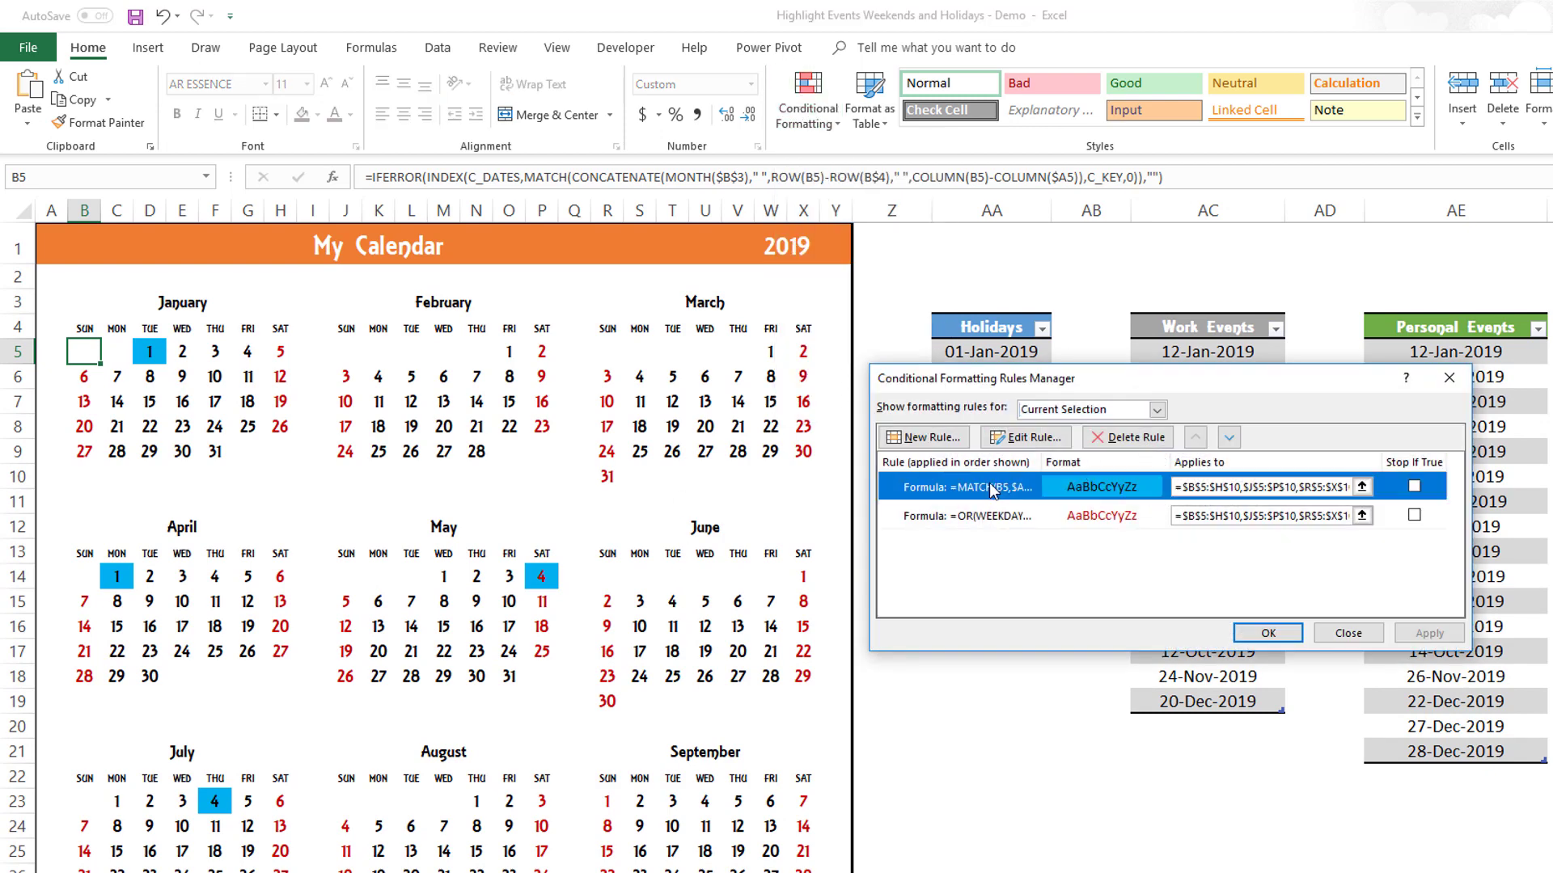
click(1025, 437)
click(1291, 625)
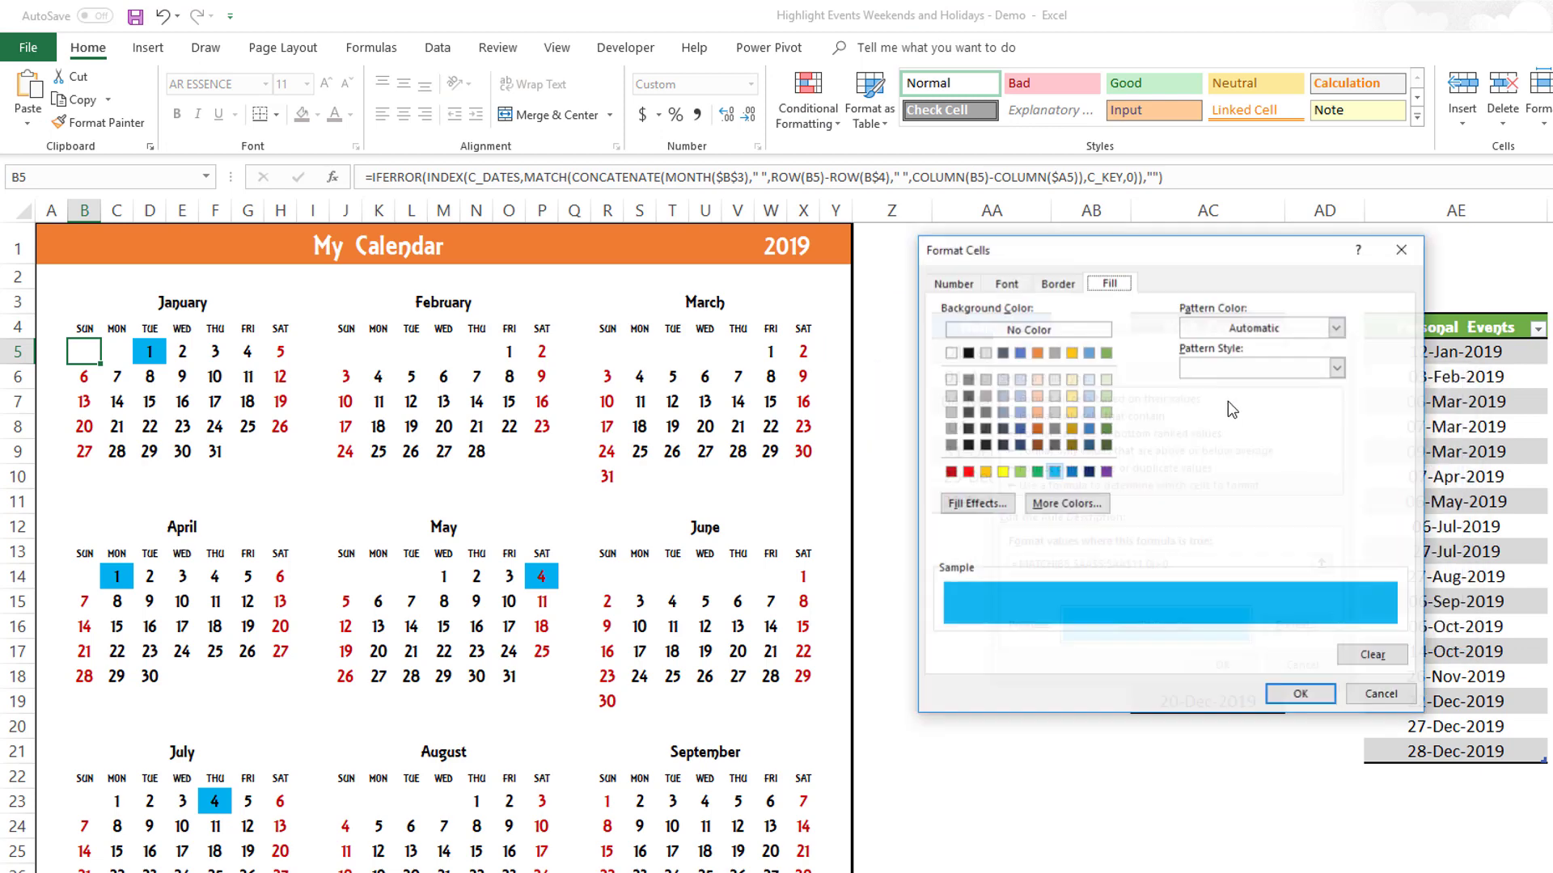
click(1006, 283)
click(1210, 441)
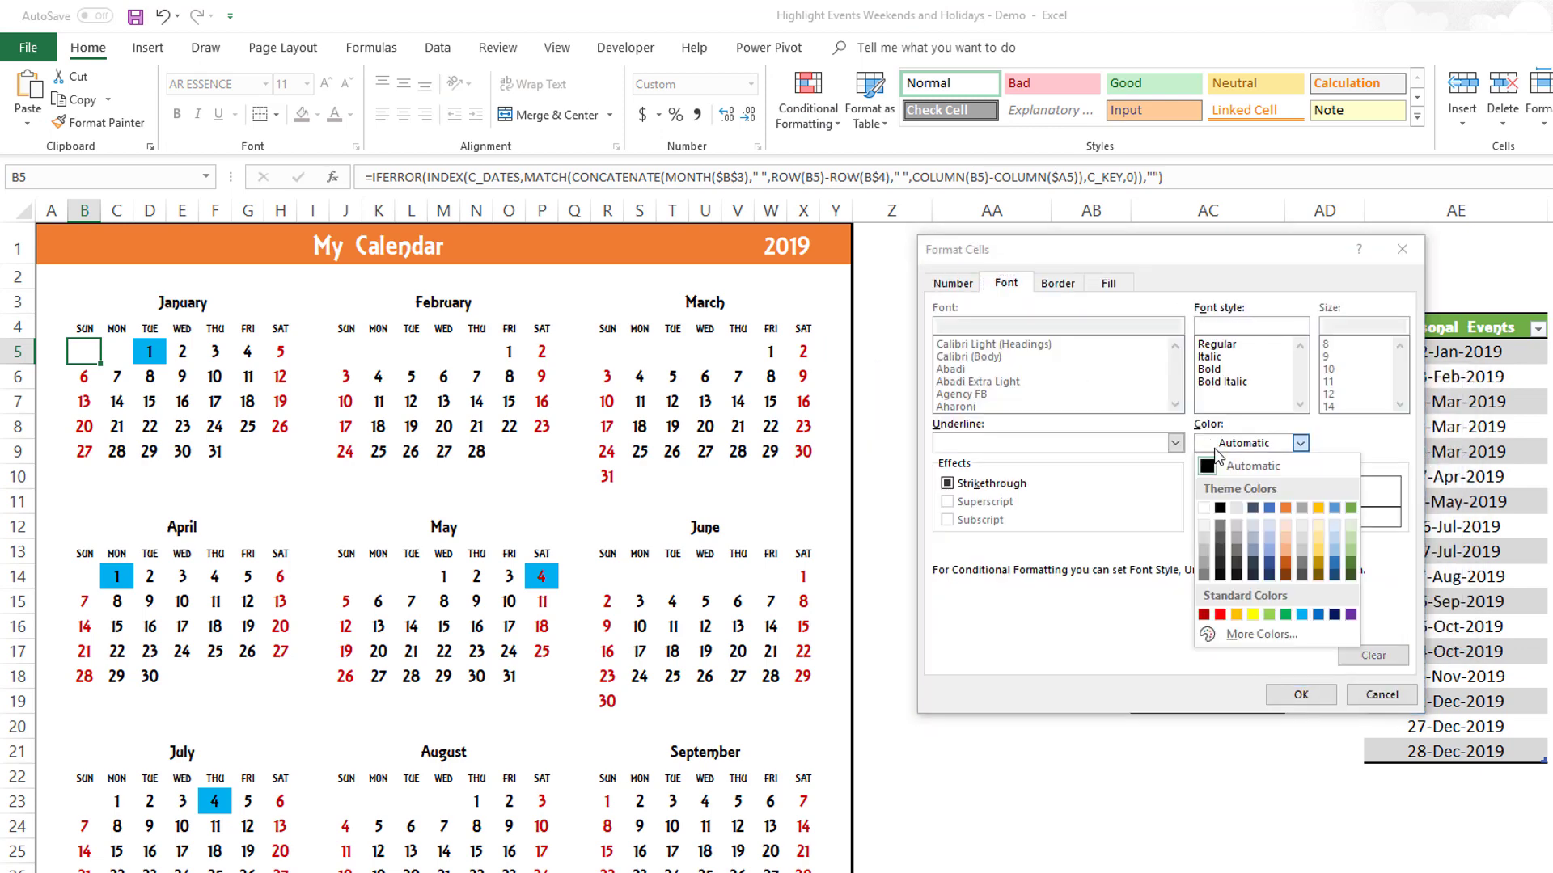
click(1204, 508)
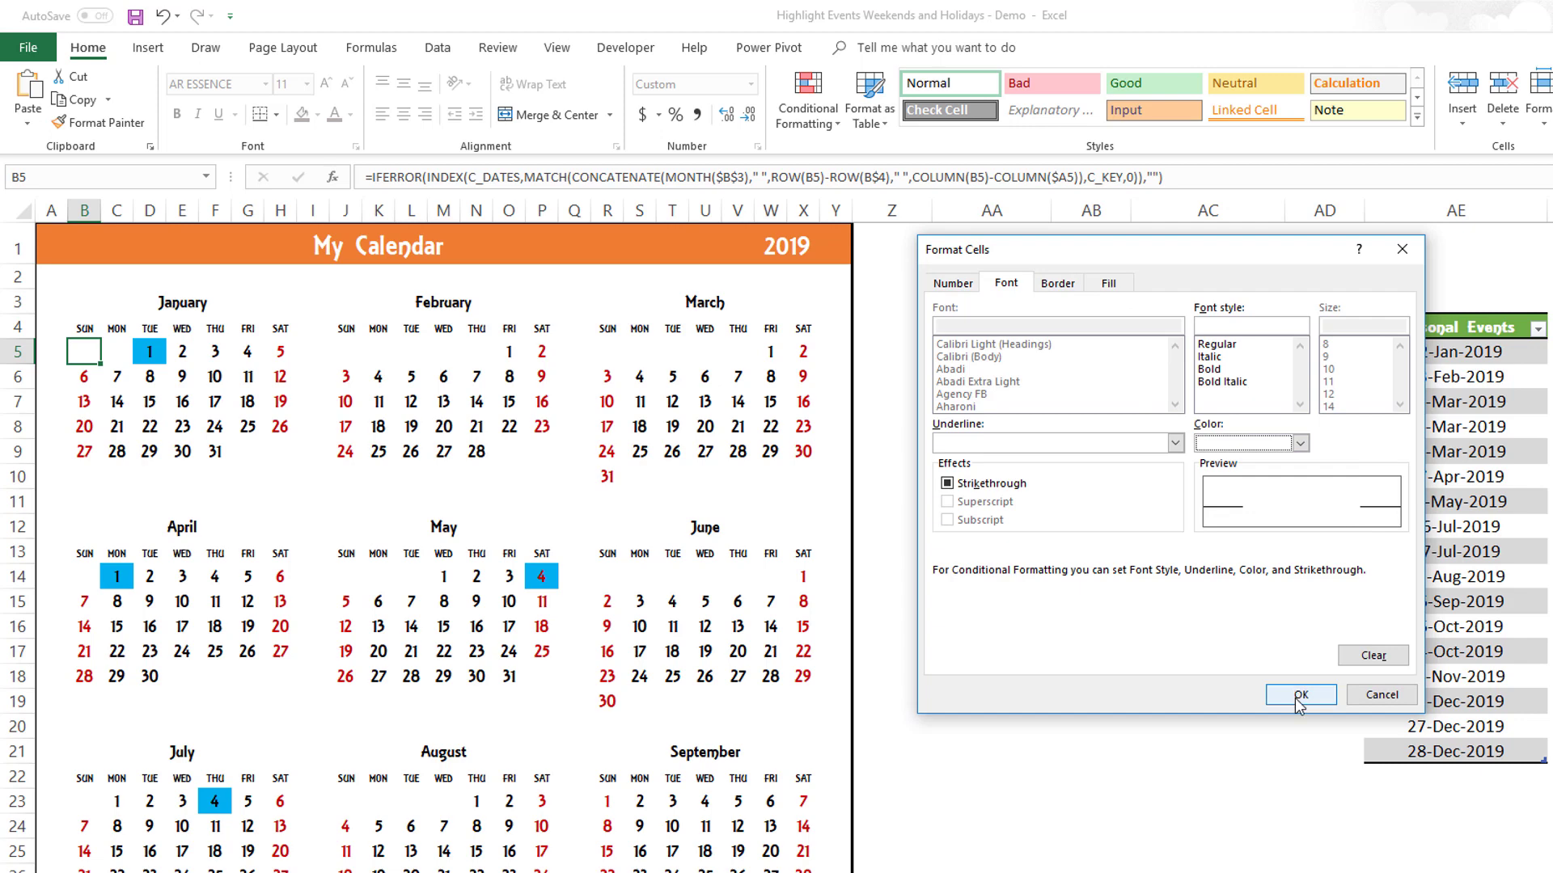
click(1299, 695)
click(1210, 663)
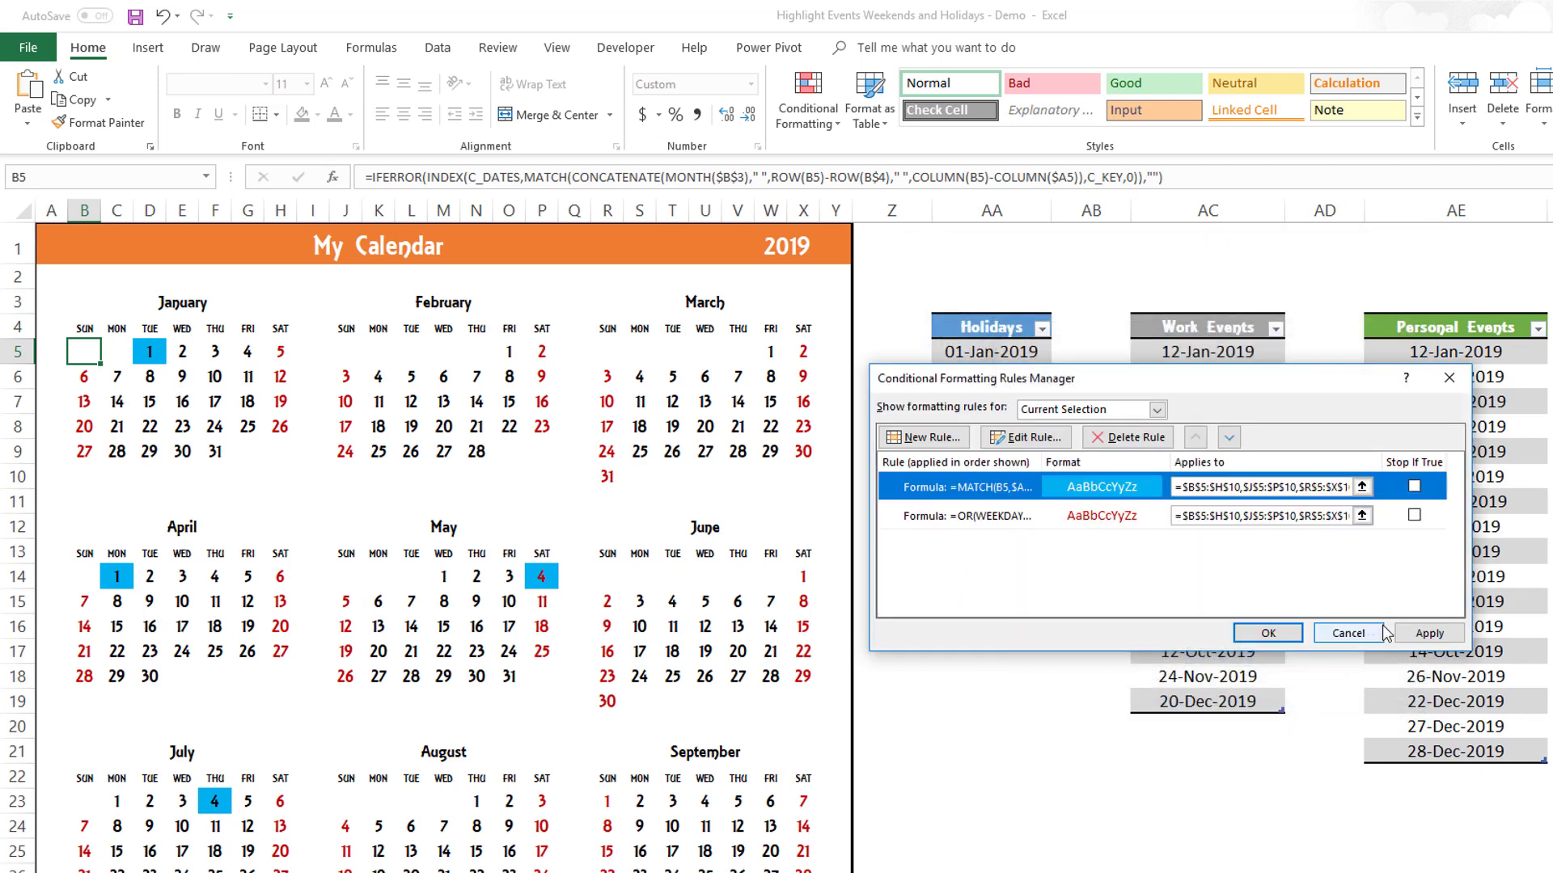
click(1423, 633)
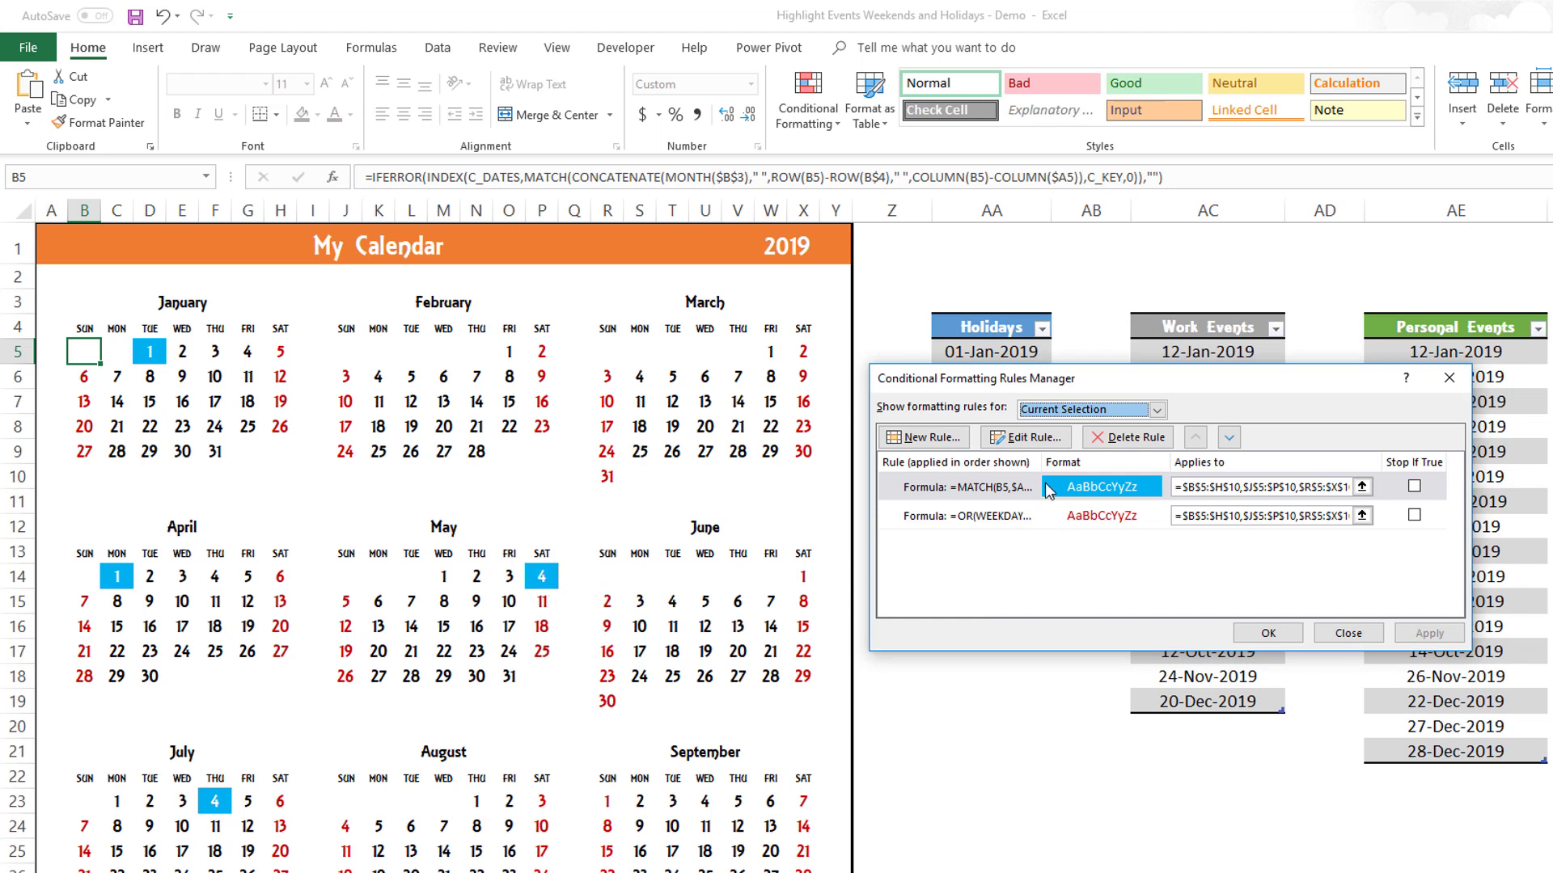
- Start a new formula rule =MATCH(B5,$AC$5:$AC$19,0)>0 for the Work Events dates
click(959, 441)
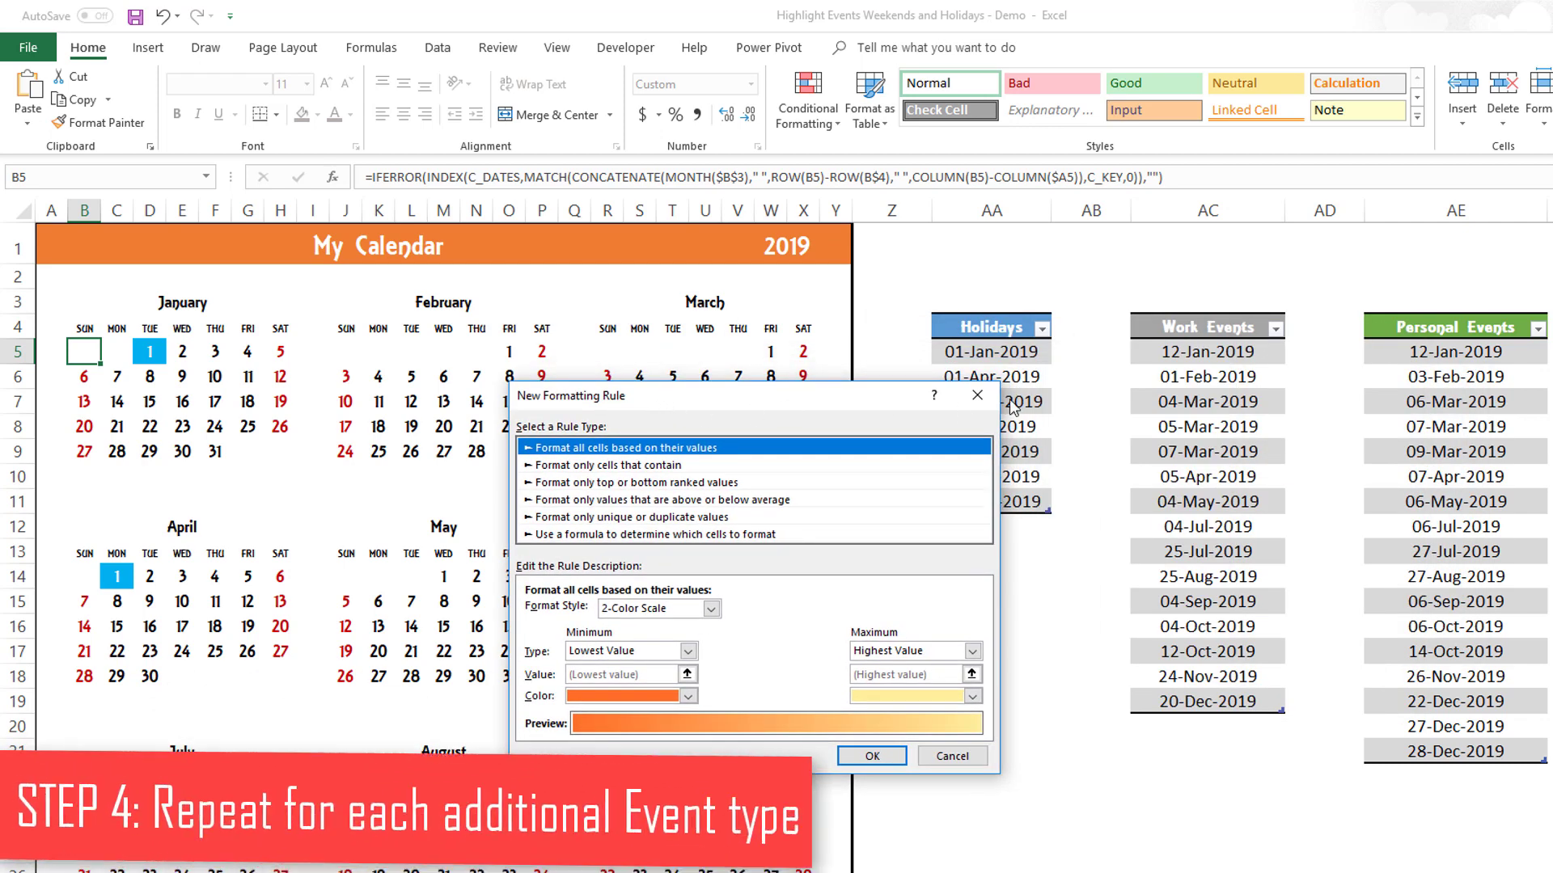
click(768, 535)
click(682, 612)
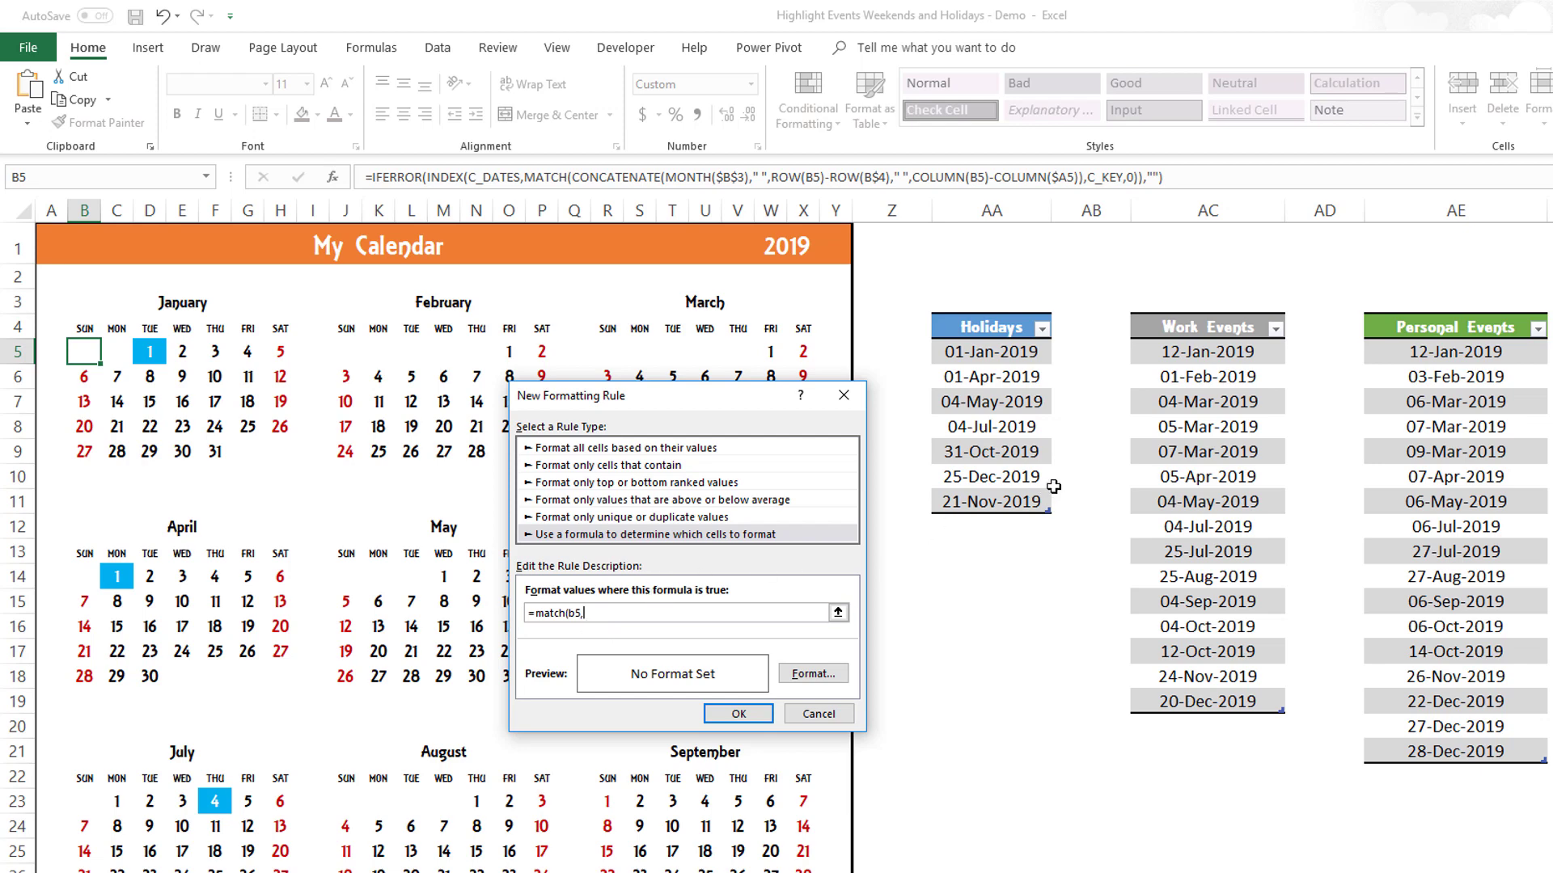
click(1177, 350)
drag(1177, 350, 1192, 700)
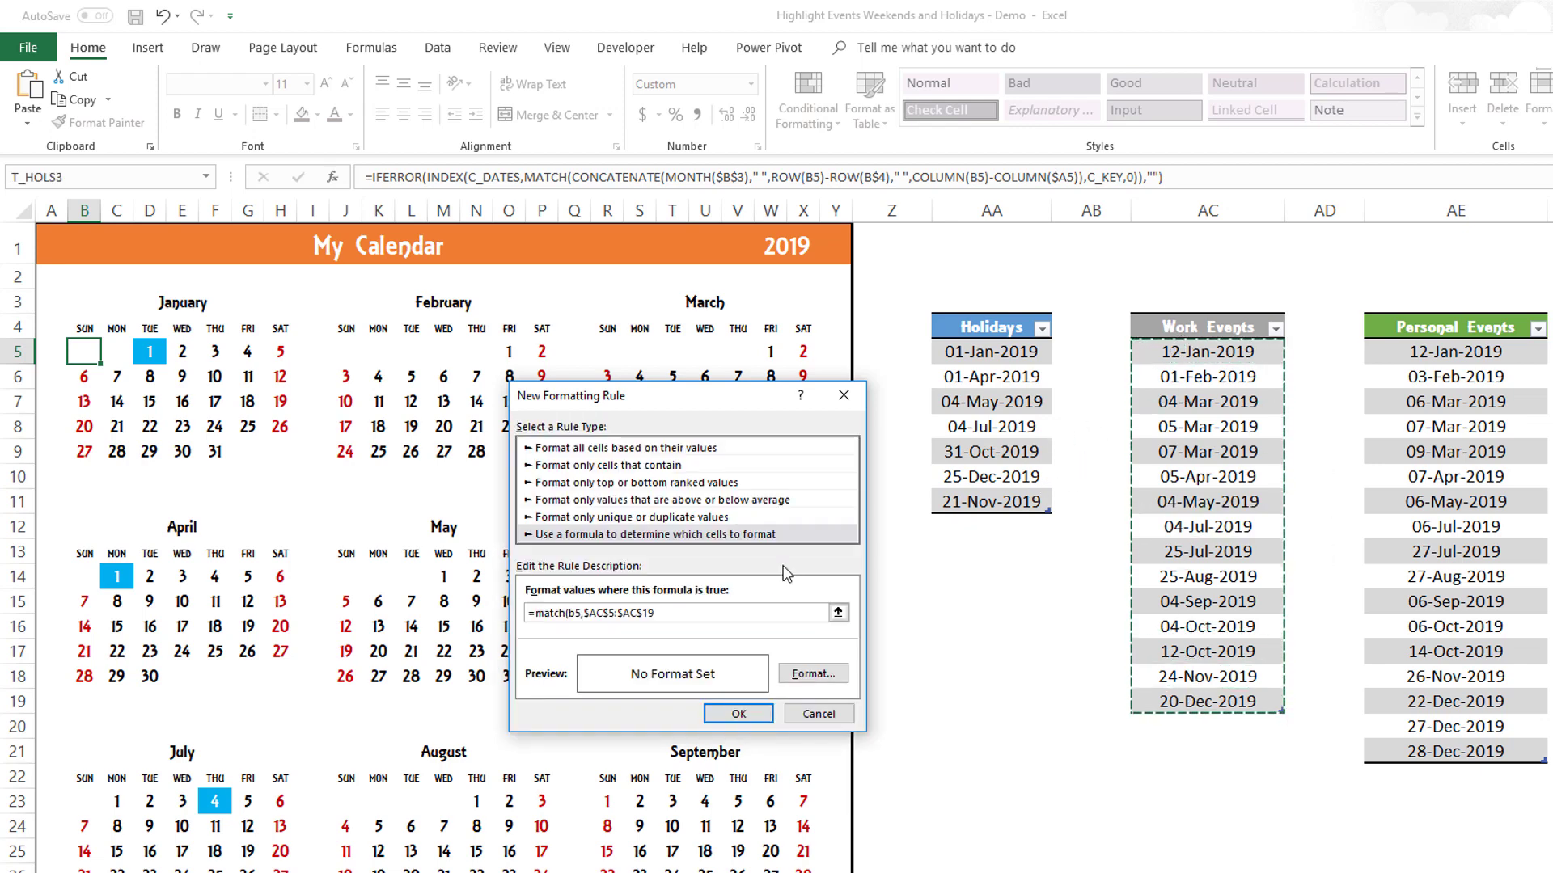
text(,0)>0)
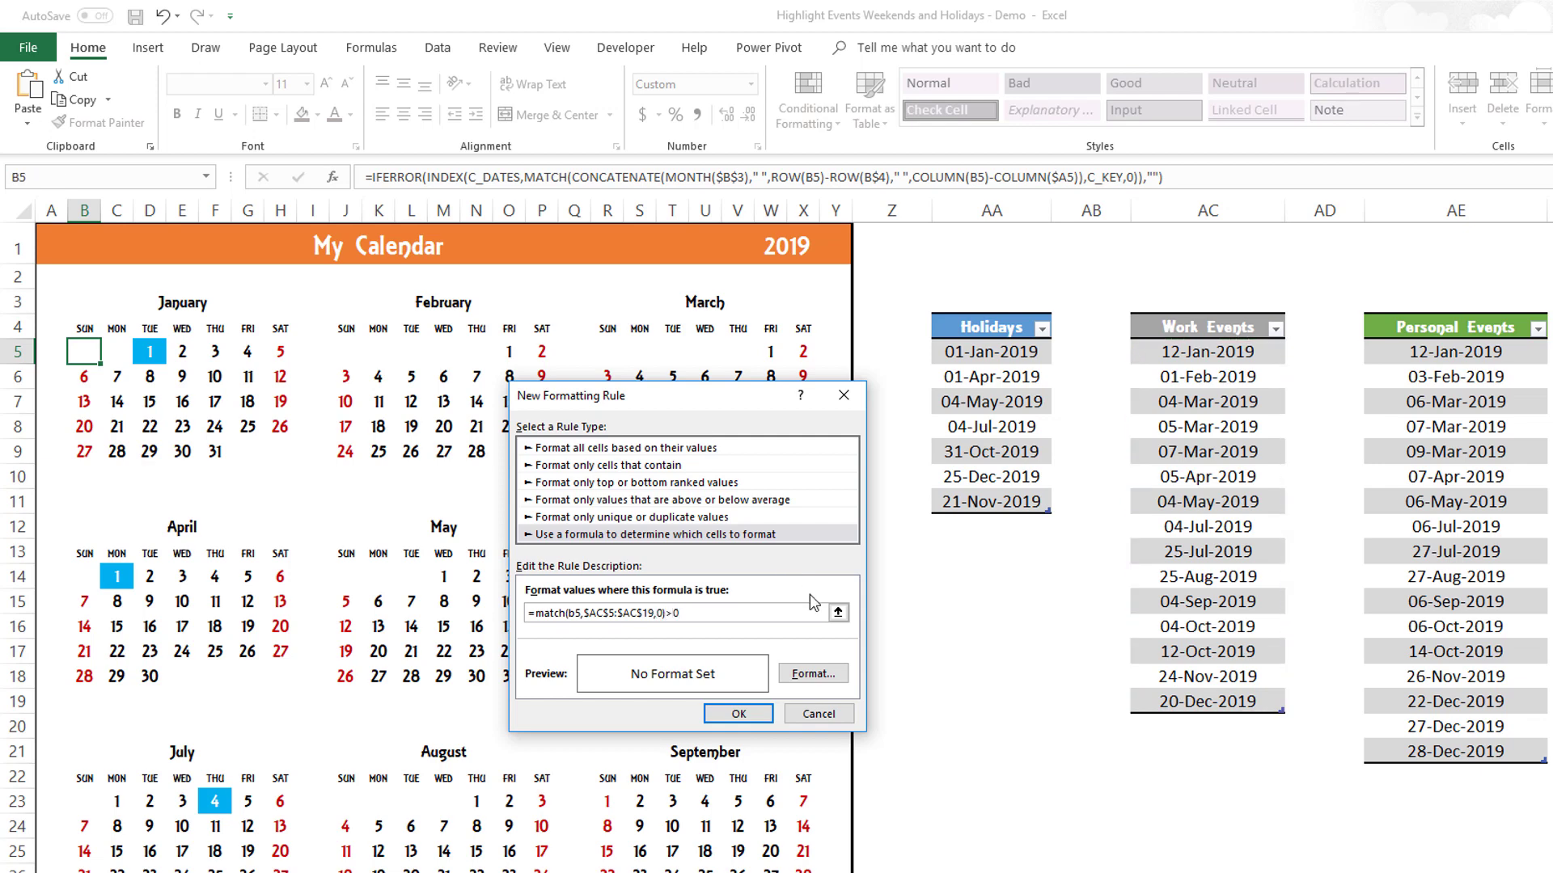
- Format the work-event rule with a gray fill and white text, and save it
click(812, 674)
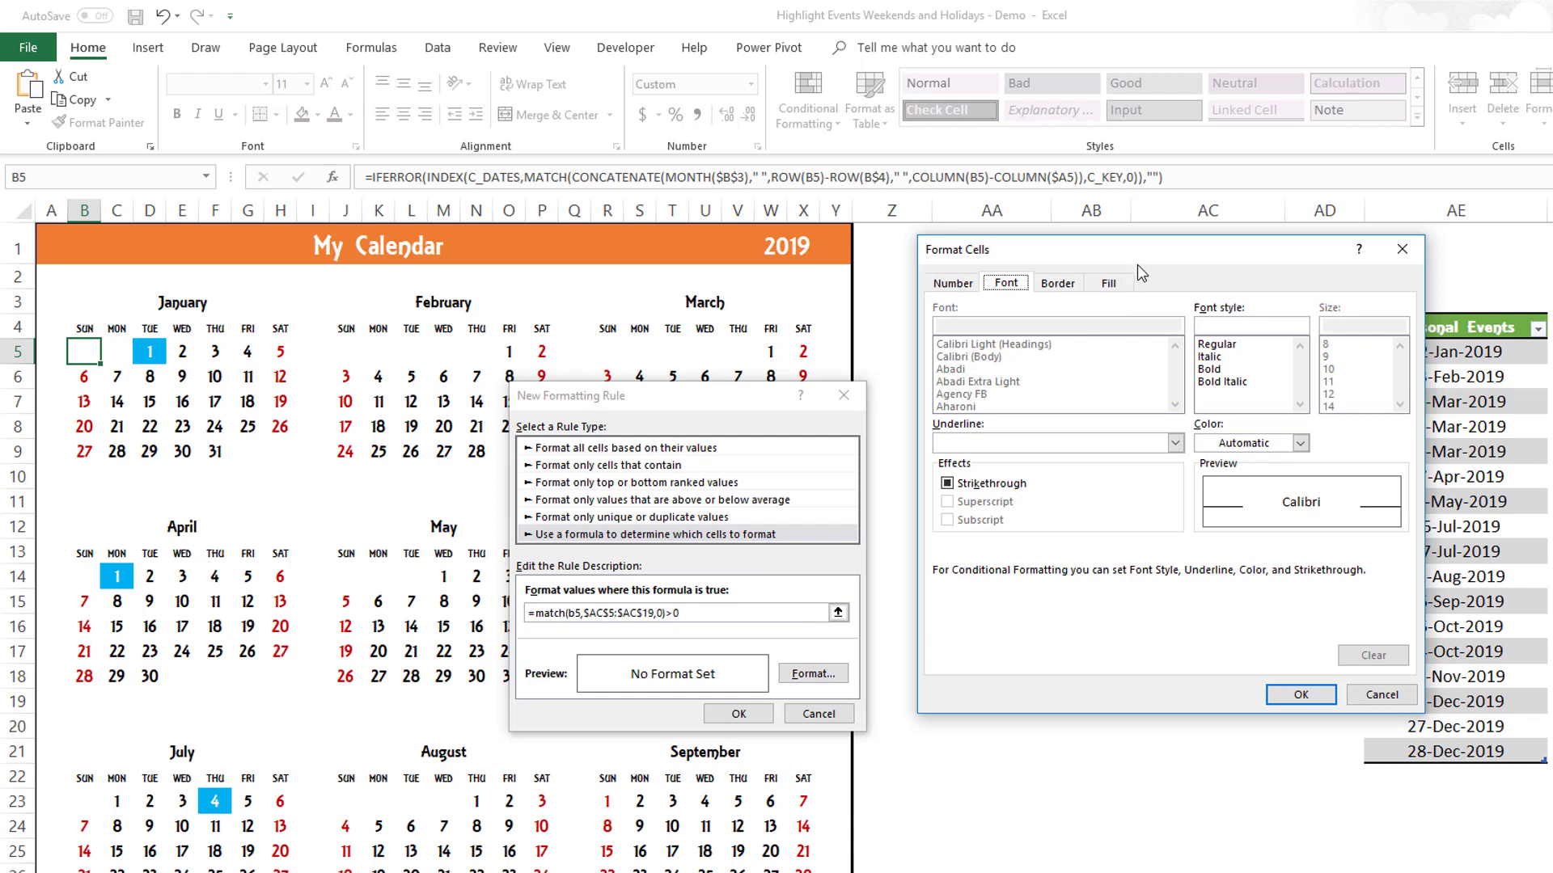
drag(1137, 264, 1183, 427)
click(1156, 450)
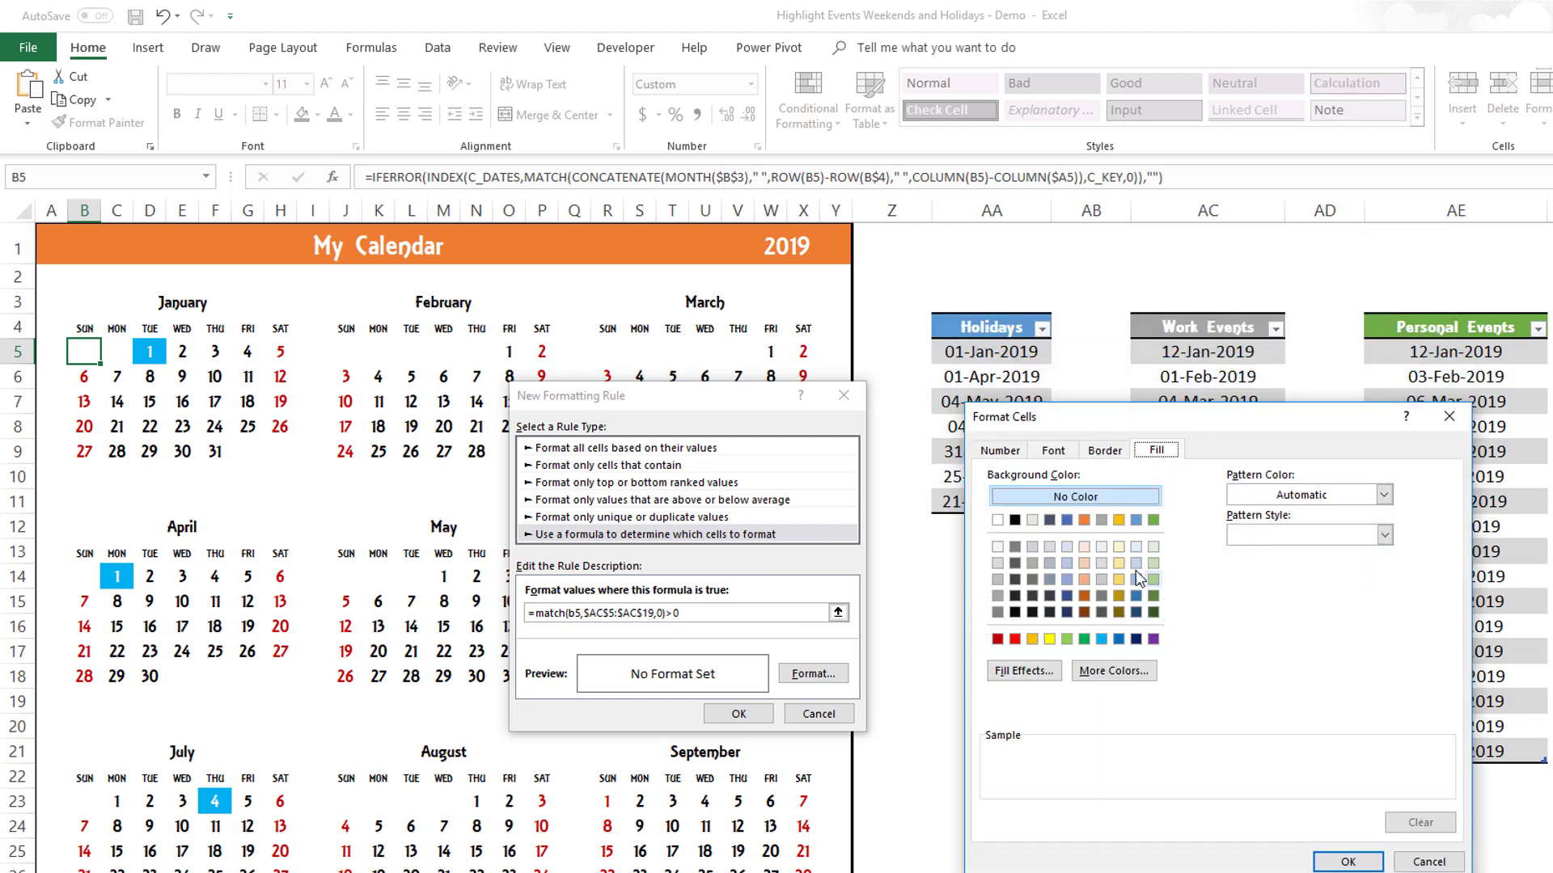
click(1098, 521)
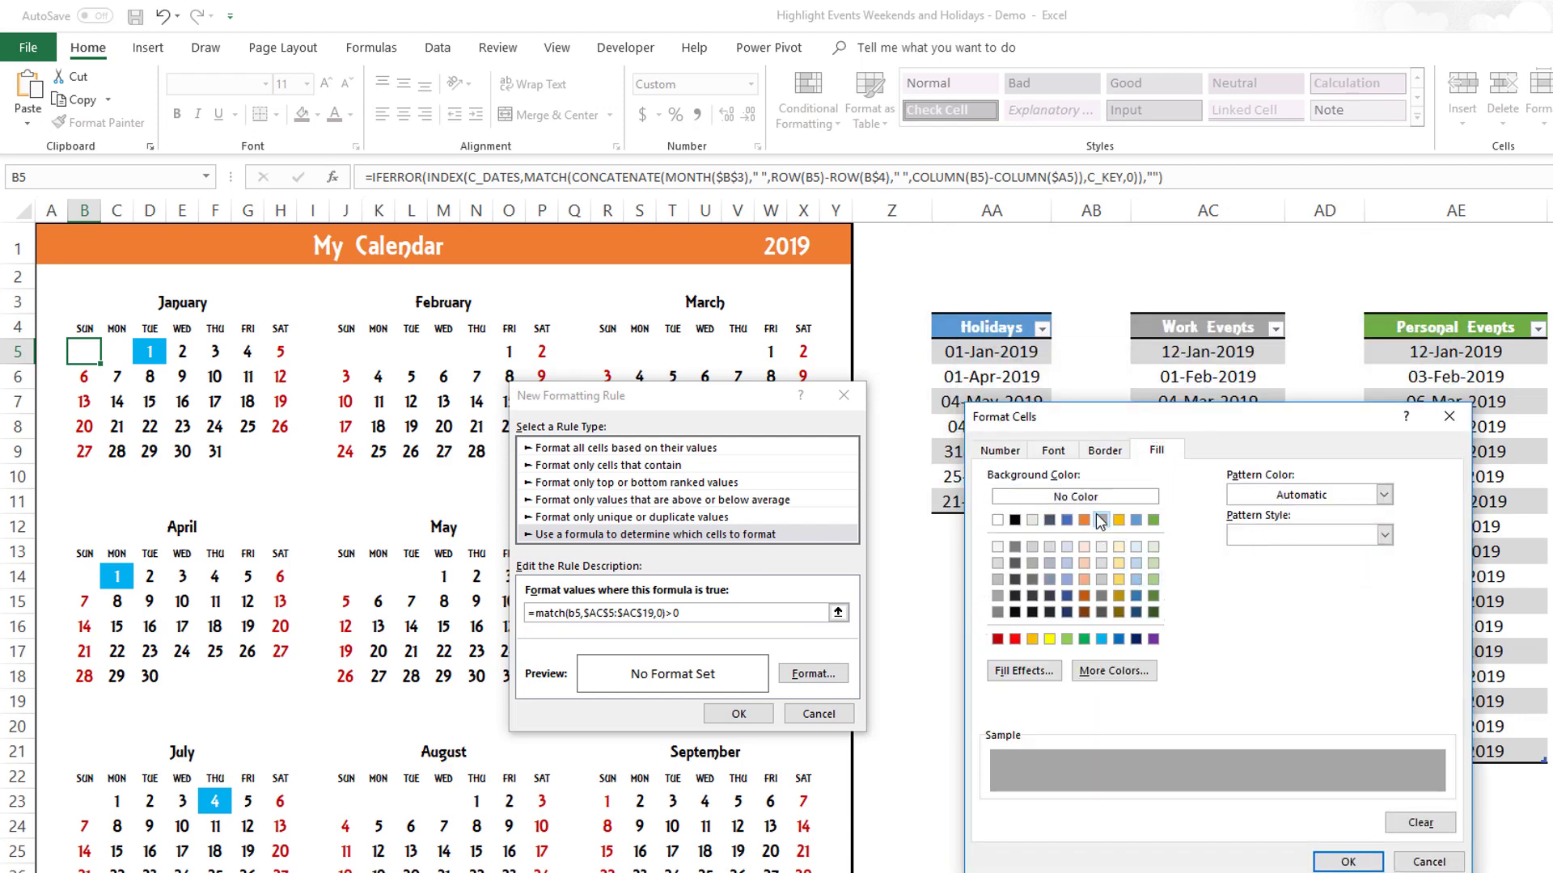
click(1072, 454)
click(1259, 609)
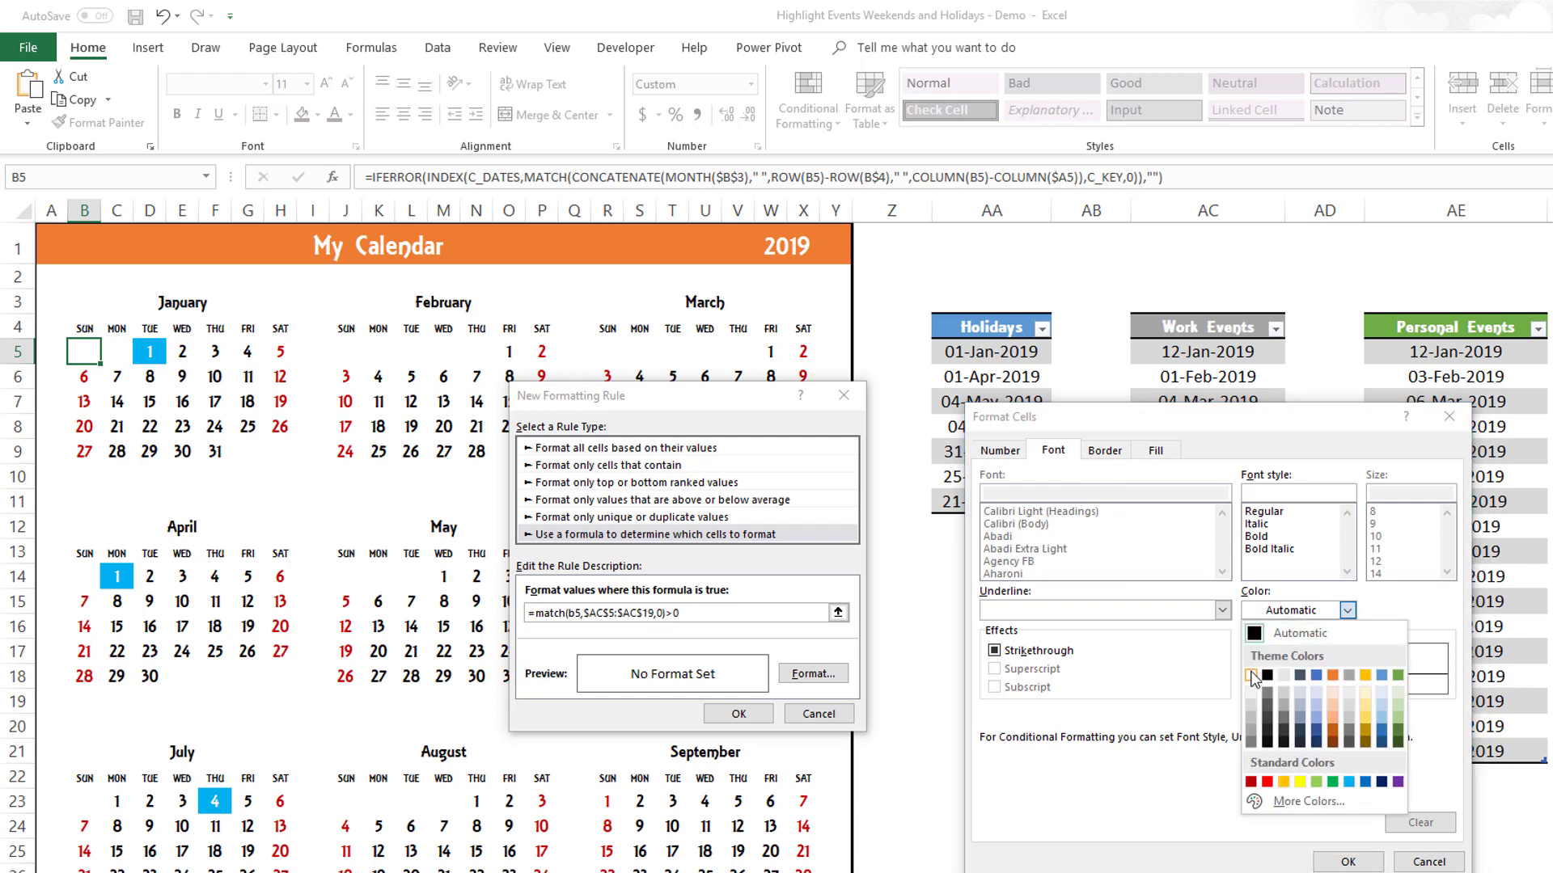
click(1258, 678)
click(1346, 862)
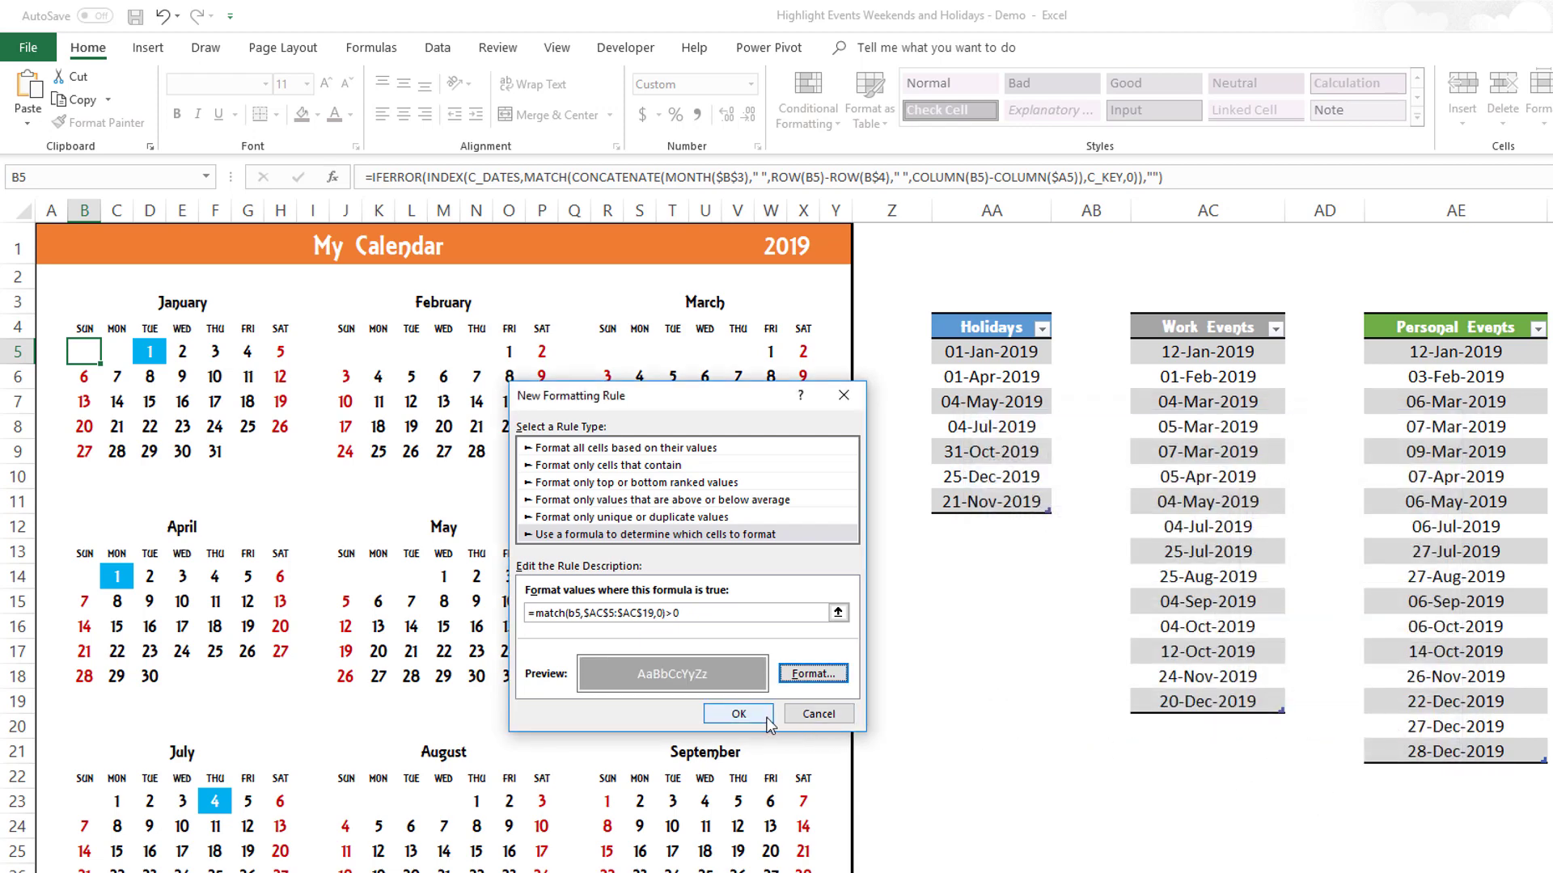
click(738, 714)
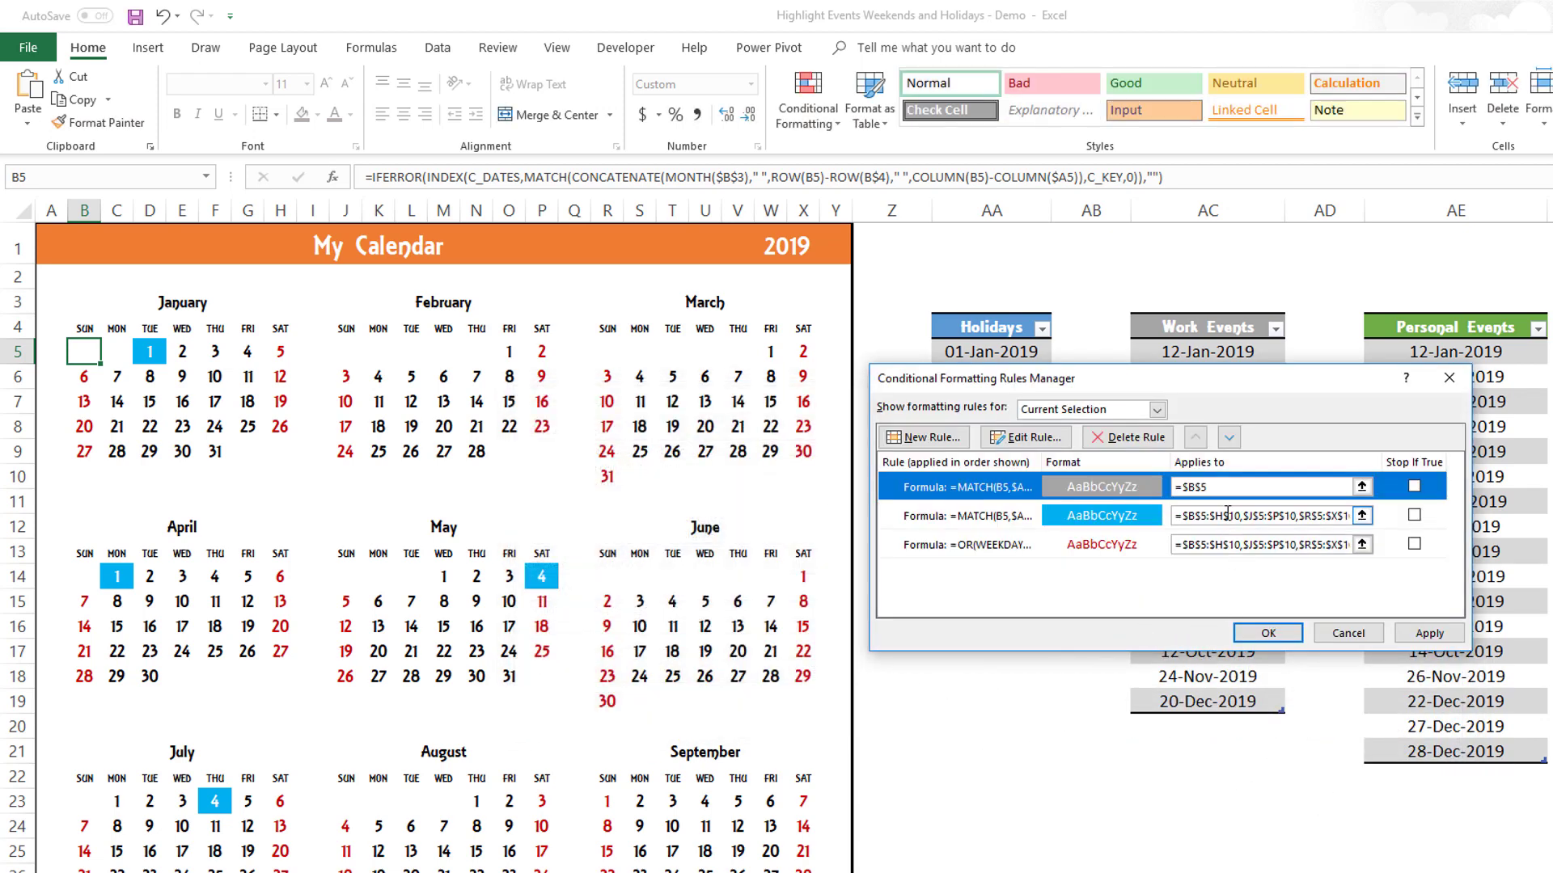
- Paste the whole-calendar Applies to range into the gray work-event rule and apply it
click(1176, 515)
key(End)
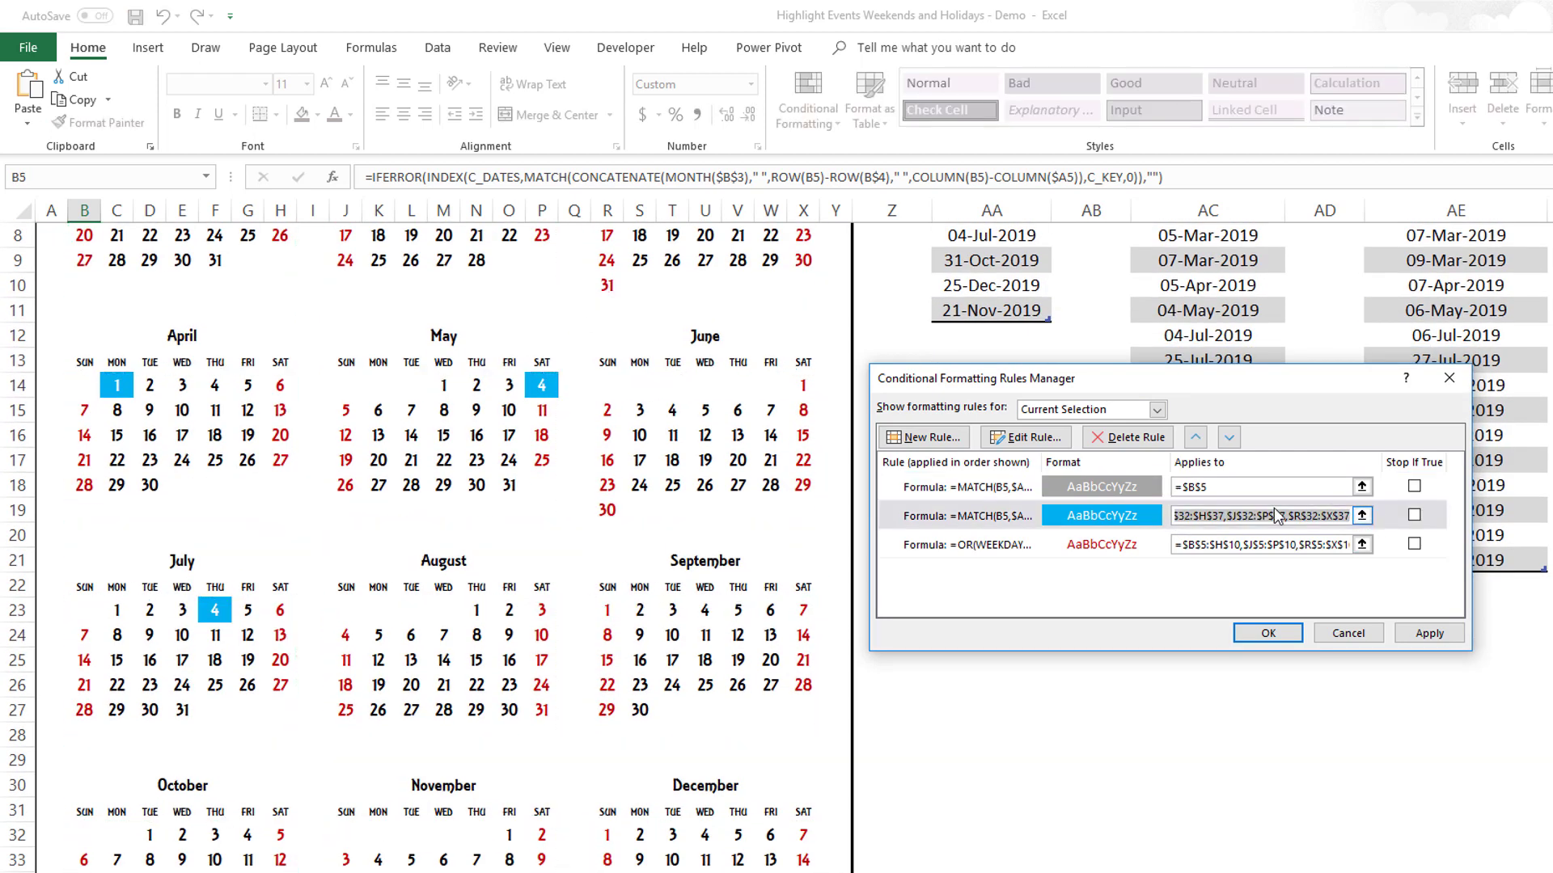
click(1248, 490)
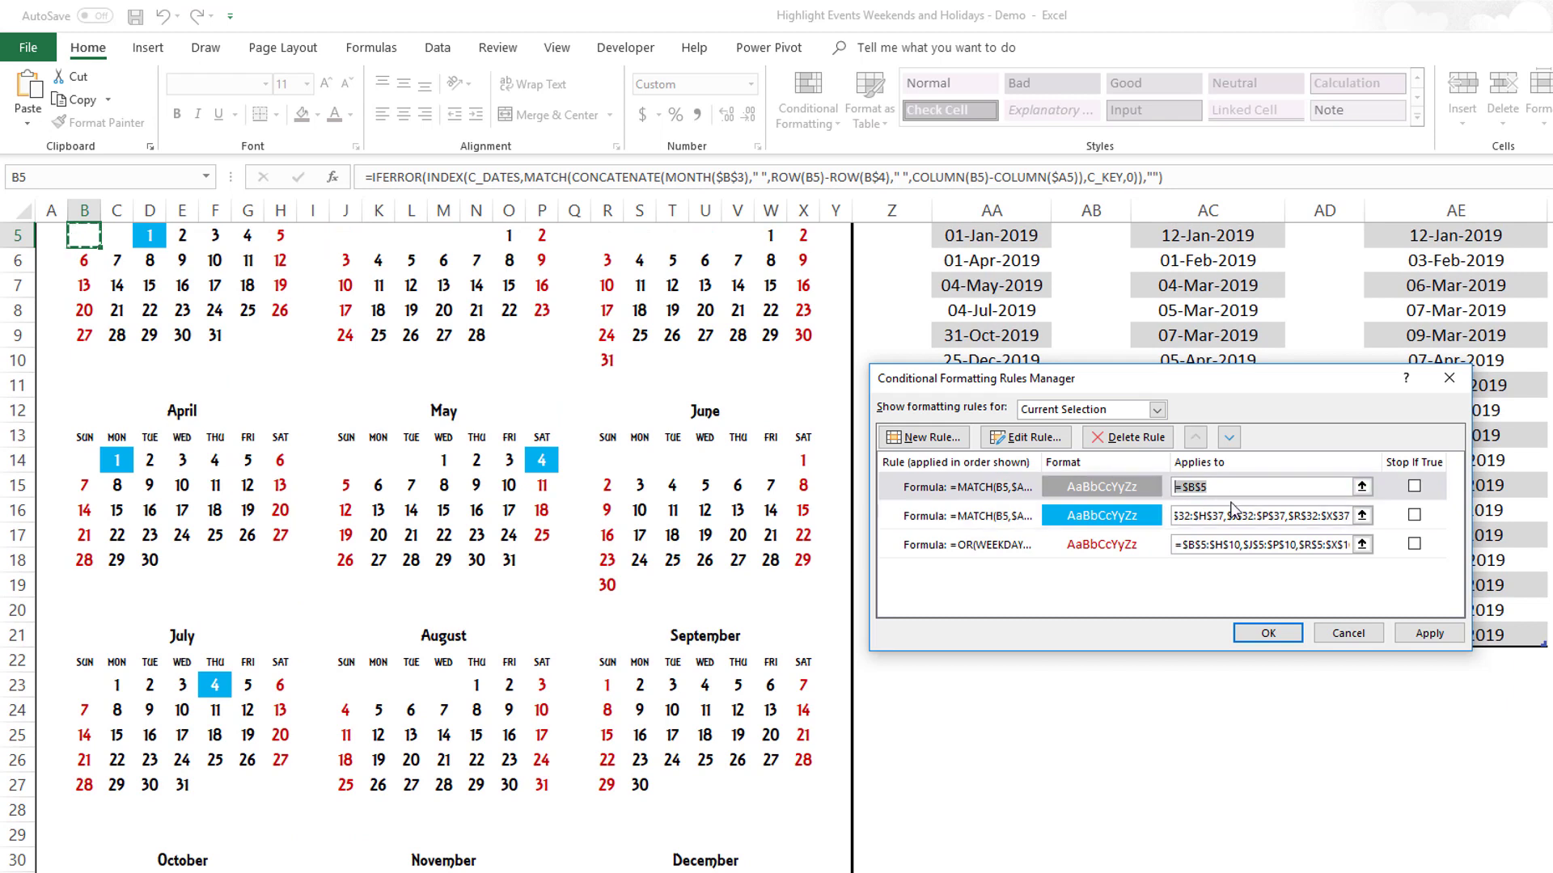
text(=$B$32:$H$37,$J$32:$P$37,$R$32:$X$37)
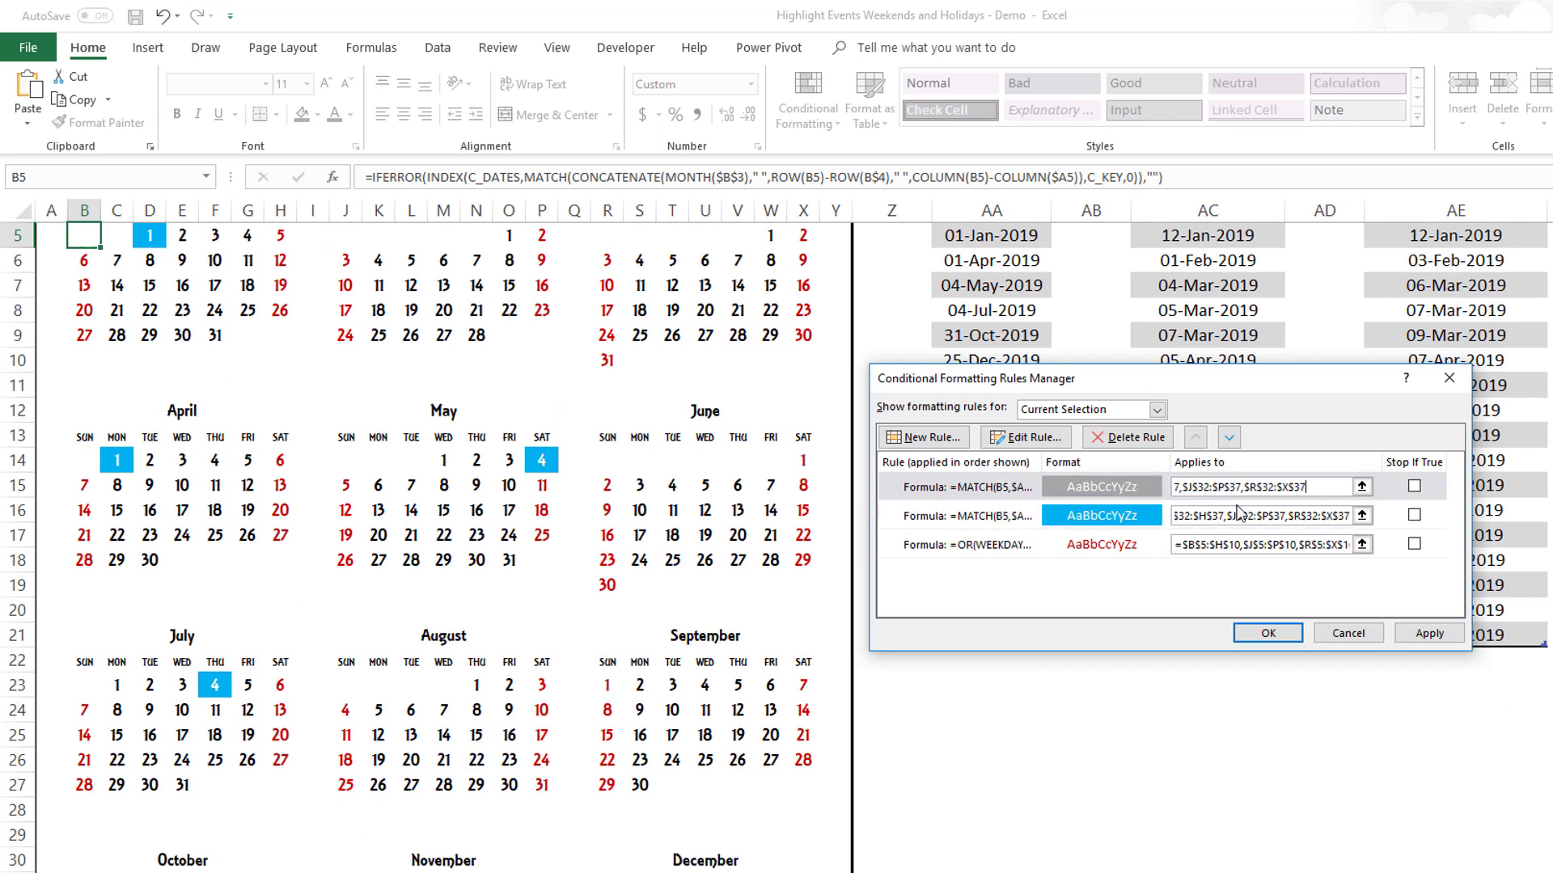
click(1420, 635)
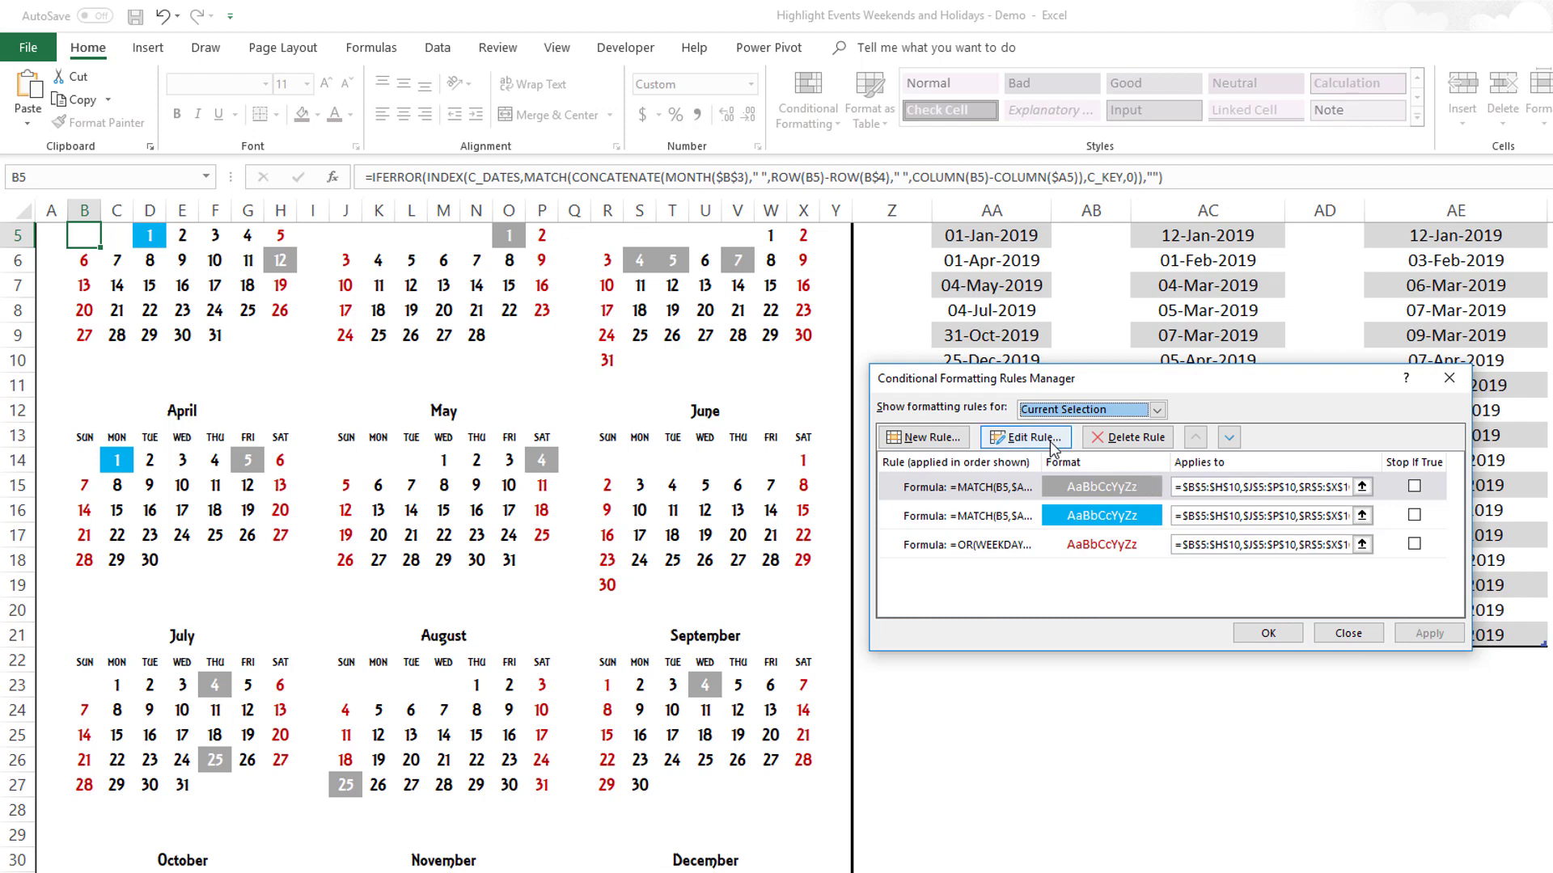
- Create a new formula rule =match(b5,$AE$5:$AE$21,0)>0 that checks the Personal Events dates
click(964, 442)
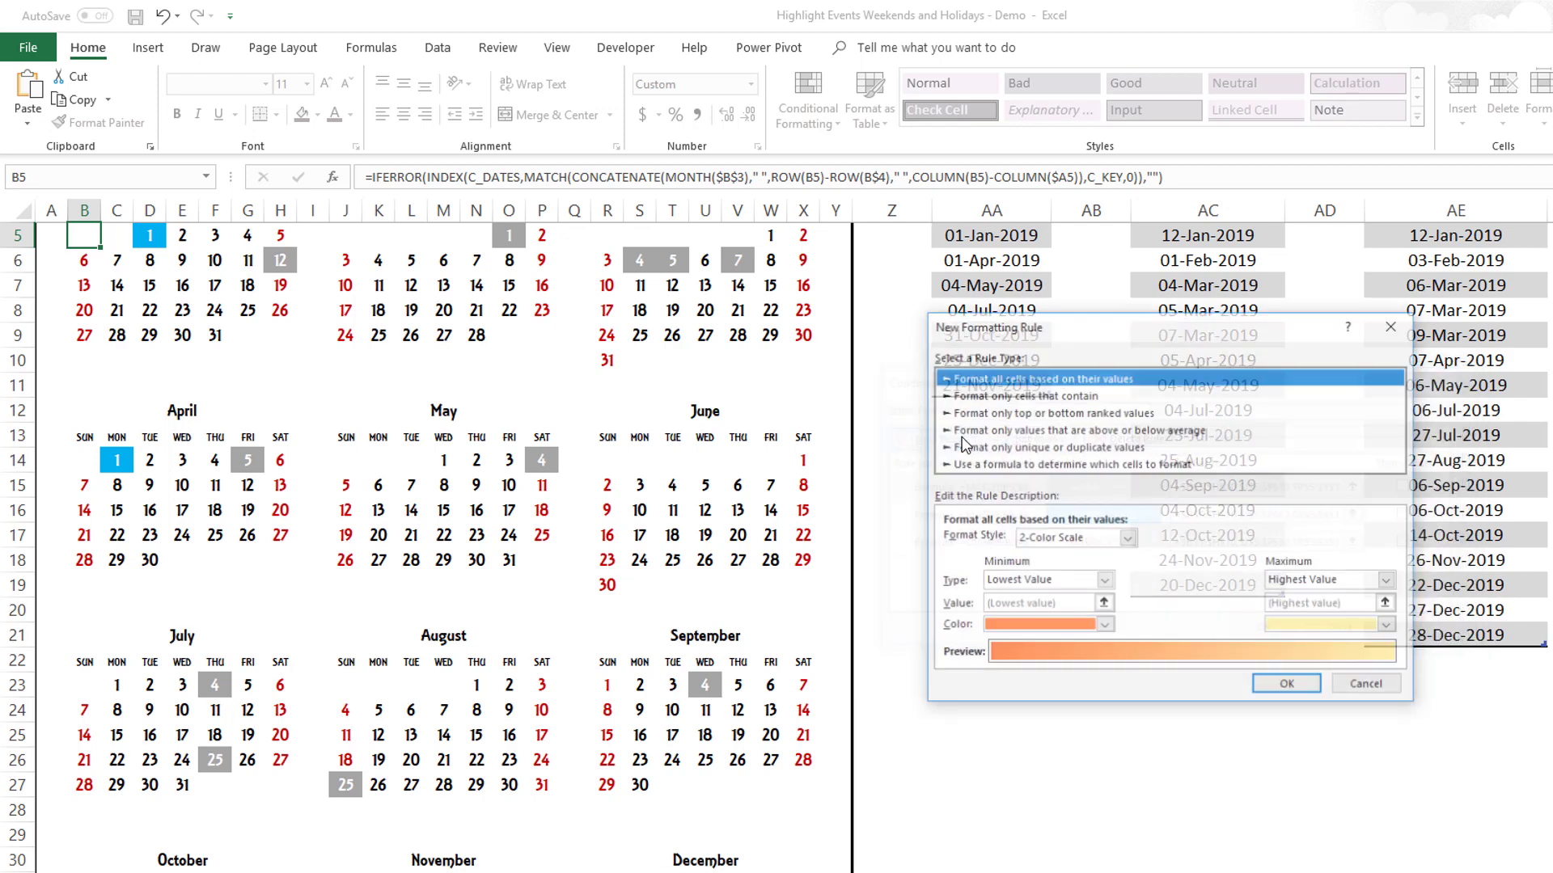
click(996, 465)
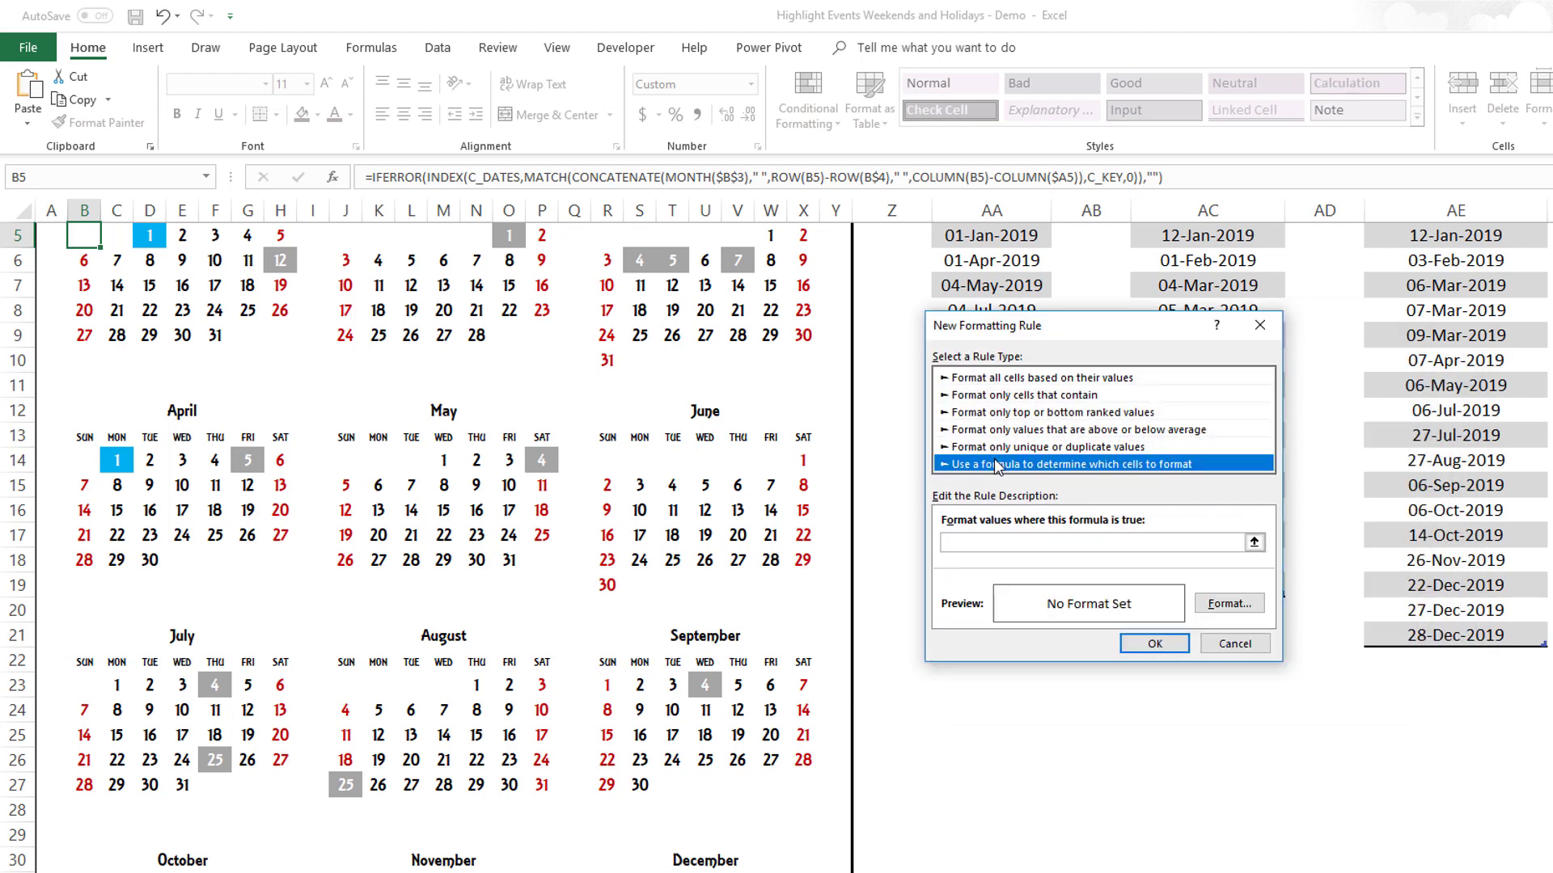
click(1019, 540)
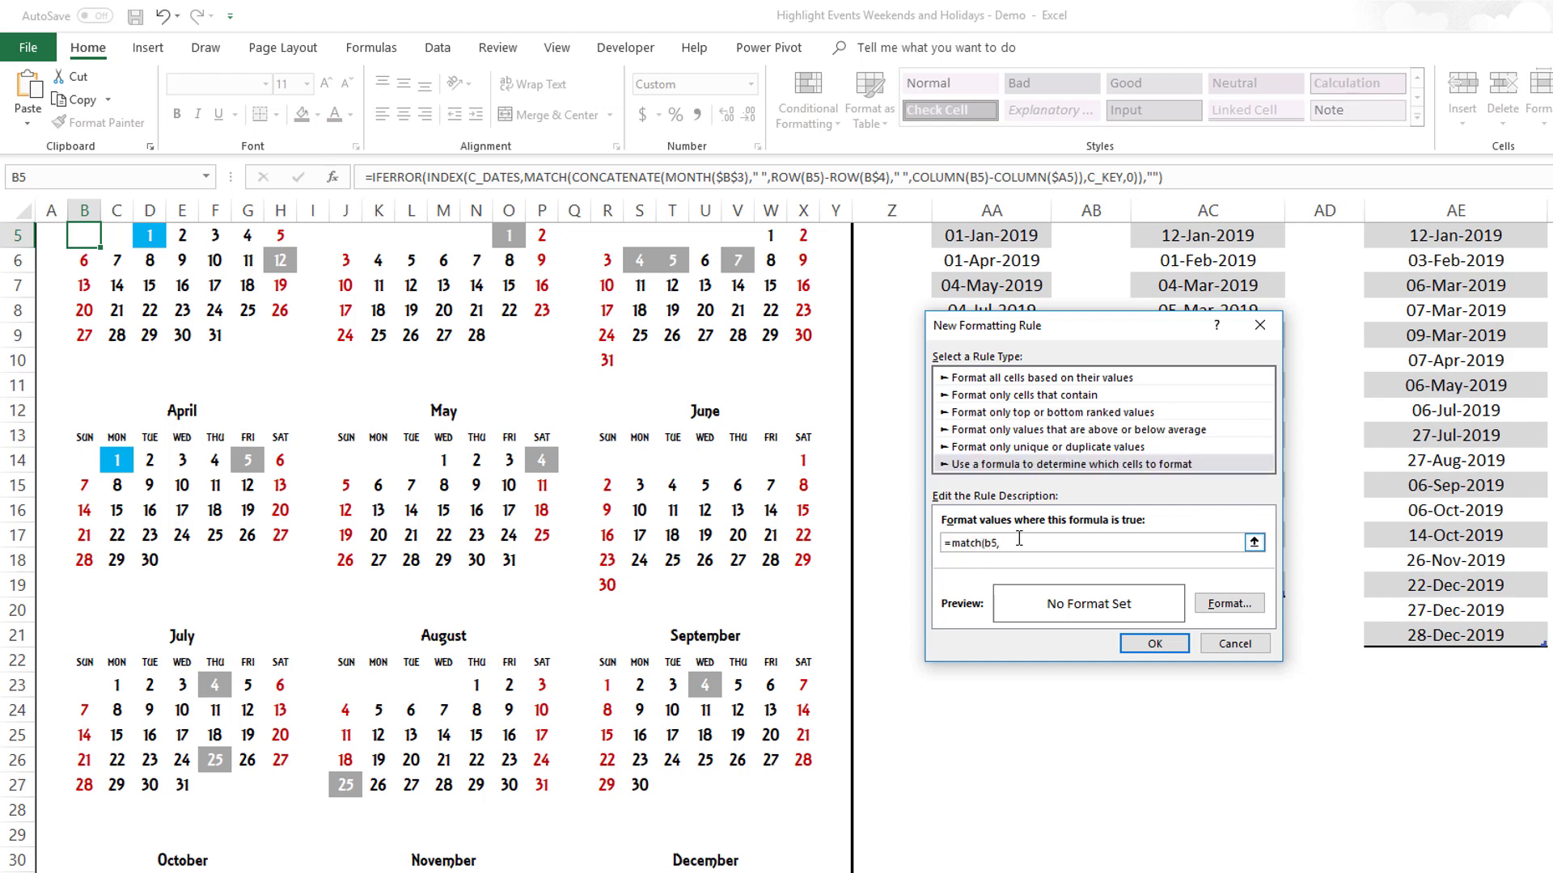
text(=match(b5,)
drag(1451, 637, 1480, 279)
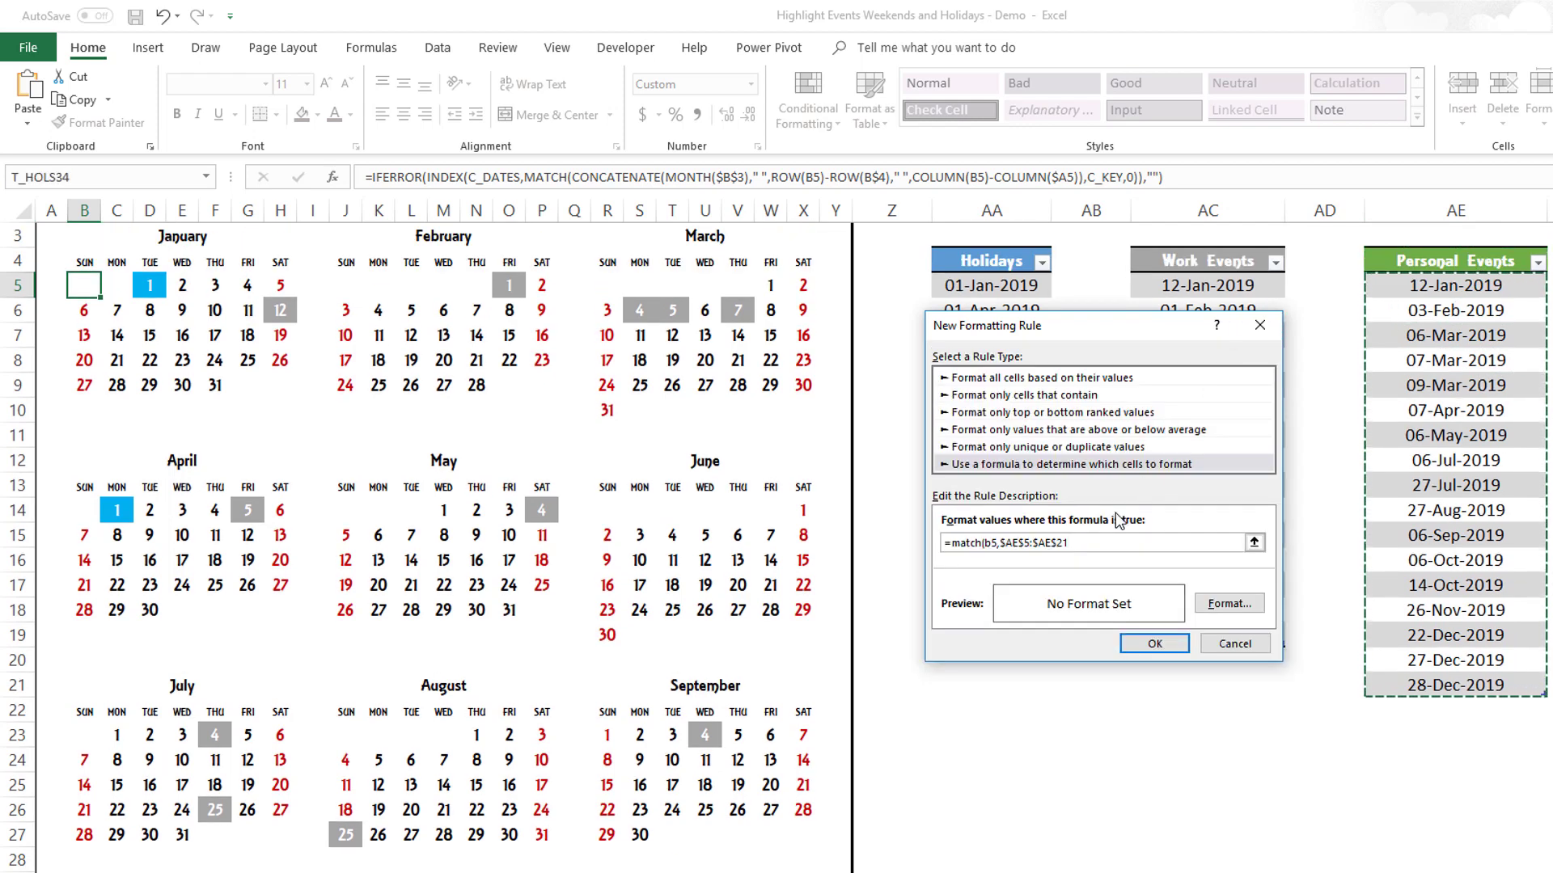
text(,0)>0)
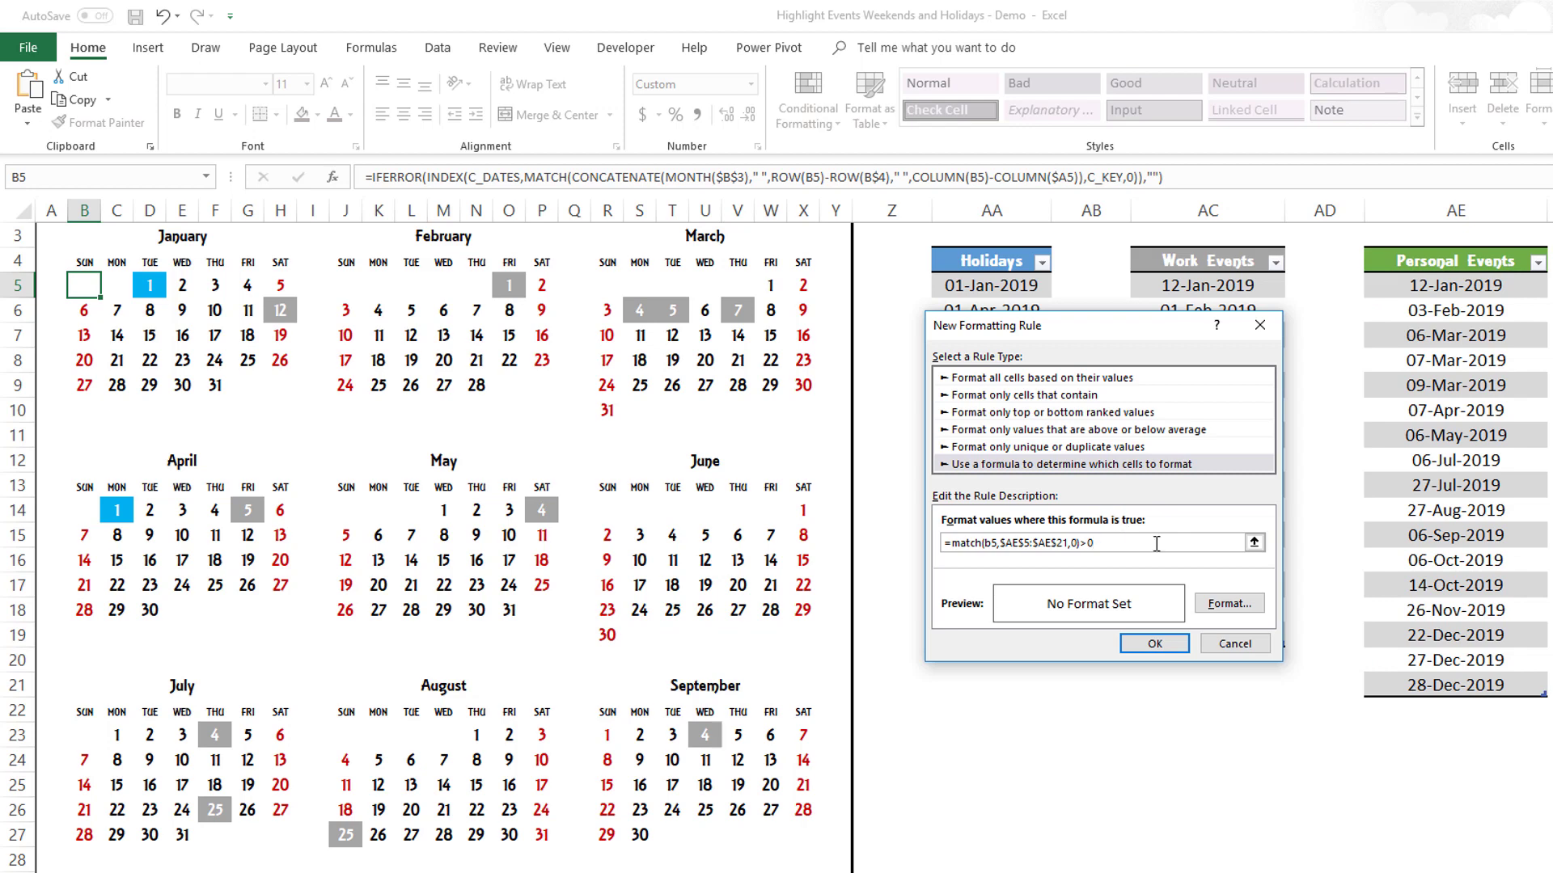
- Format the personal-event rule with green fill and white text and save it
click(1229, 604)
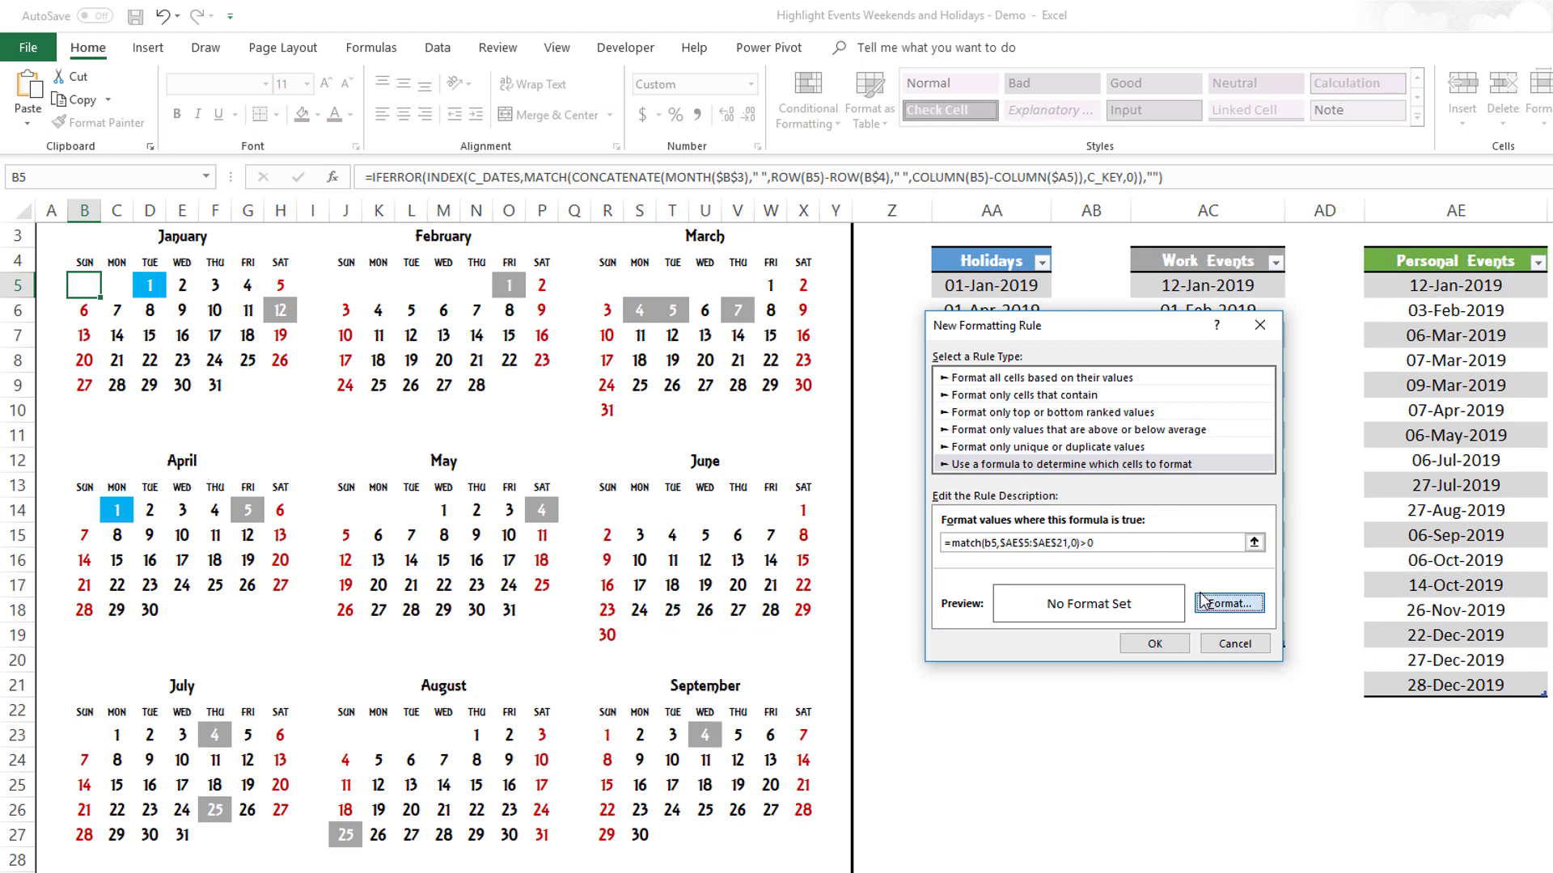
click(1110, 283)
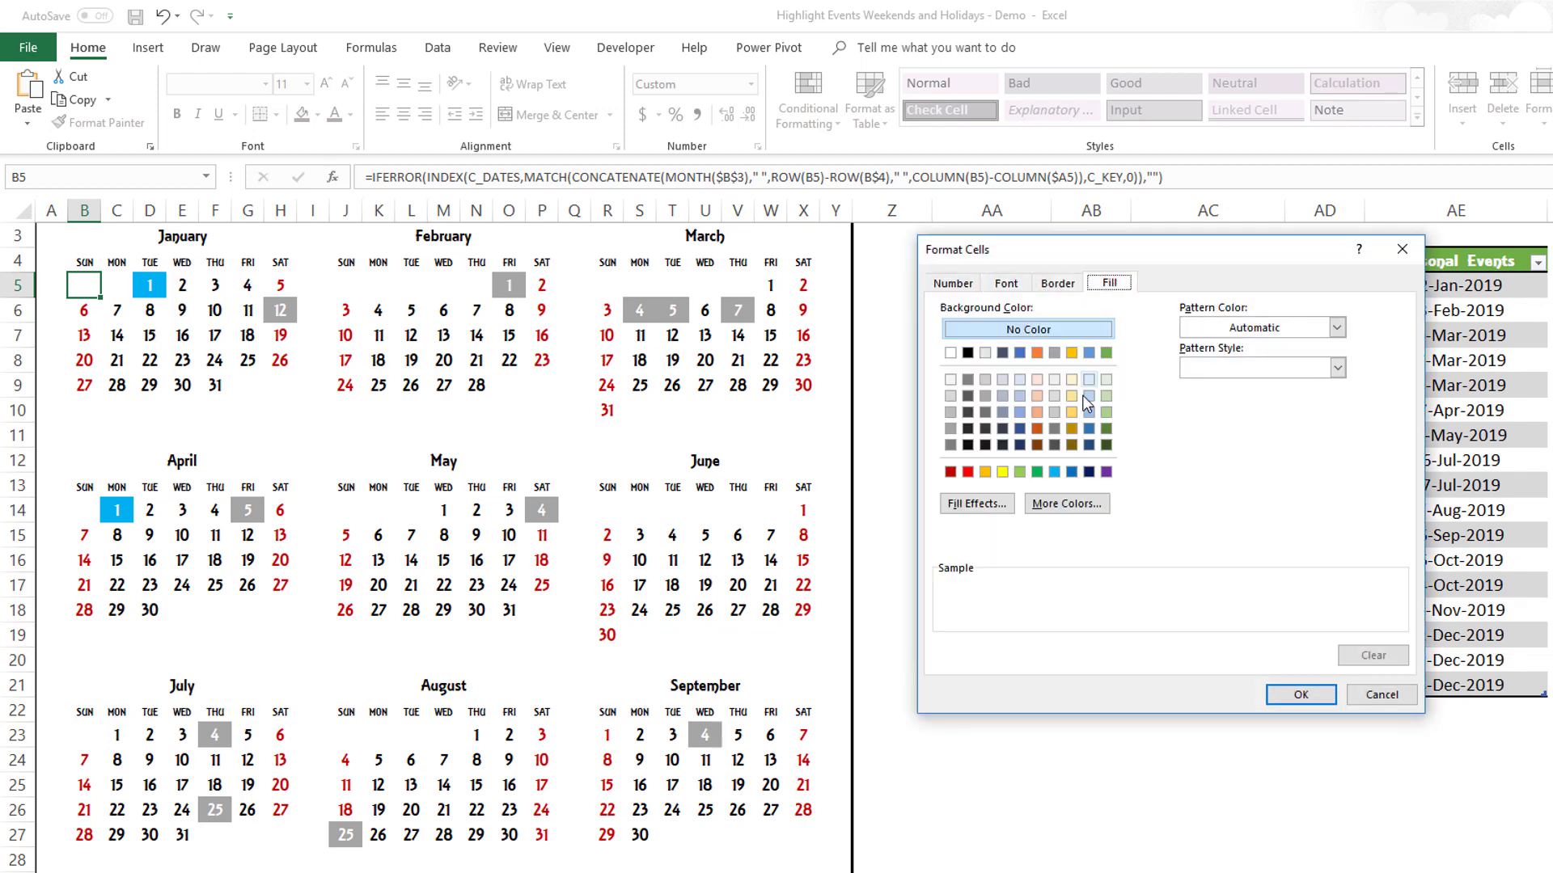
click(1037, 471)
click(1006, 283)
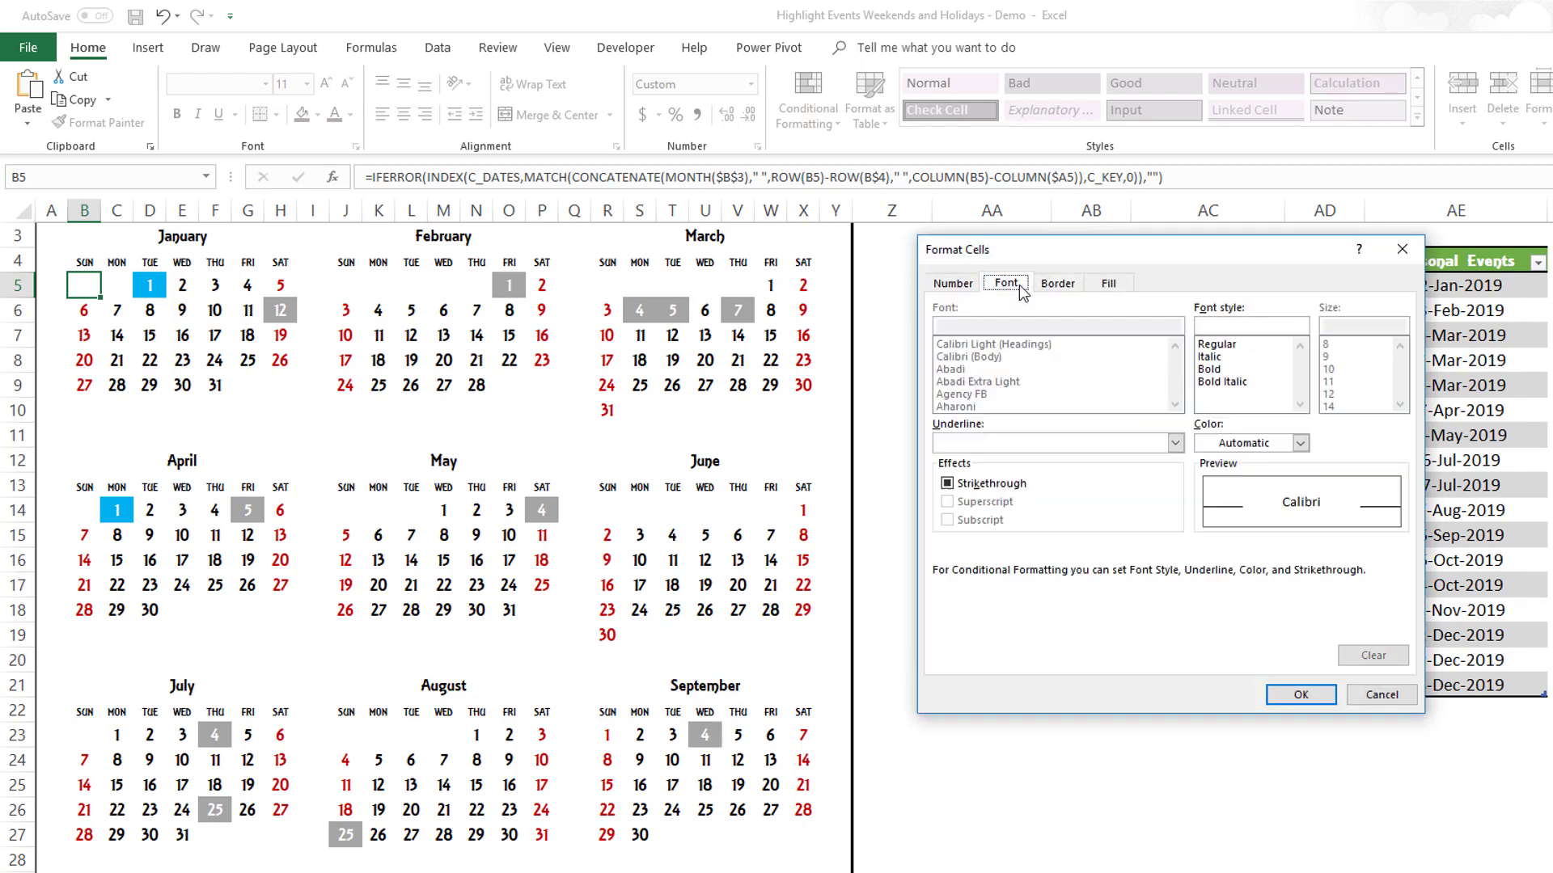
click(1299, 443)
click(1205, 508)
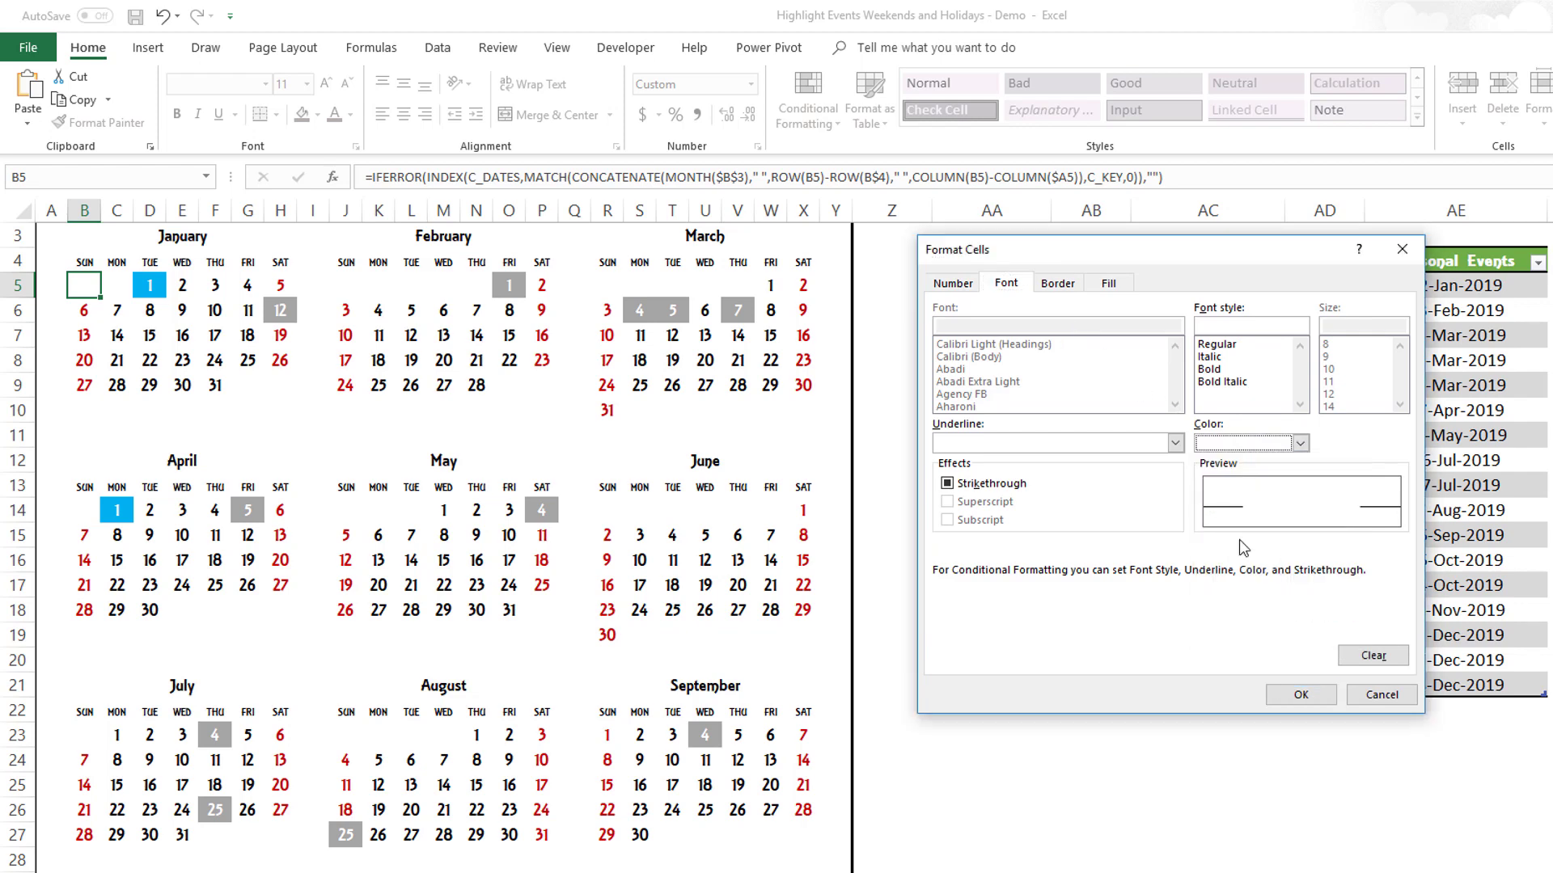
click(1297, 693)
click(1213, 646)
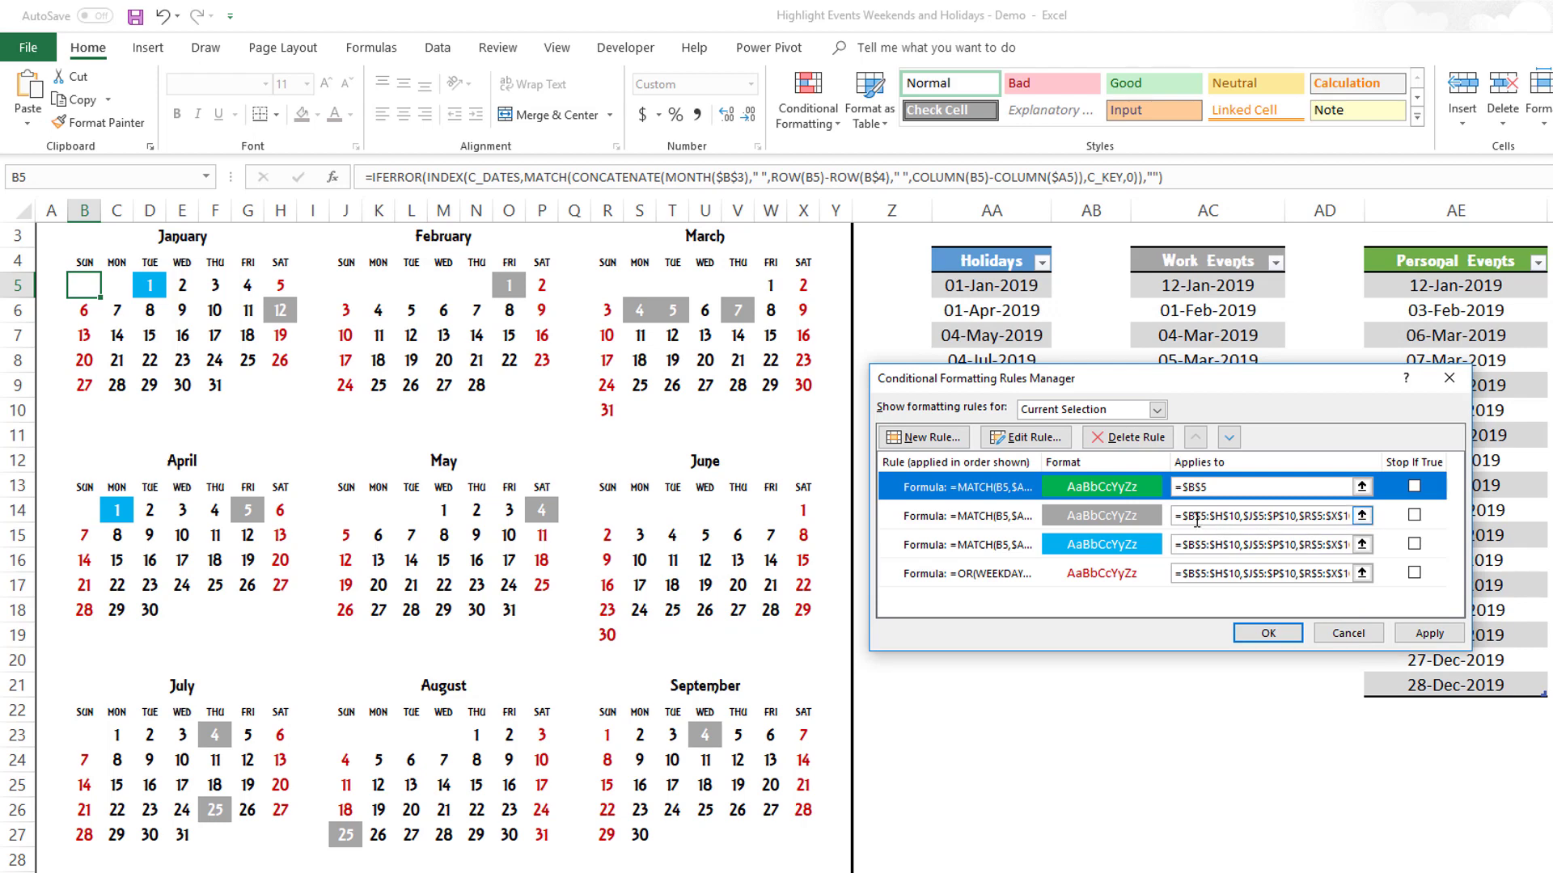
- Give the green rule the gray rule's whole-calendar Applies to range, apply it and close
click(1184, 518)
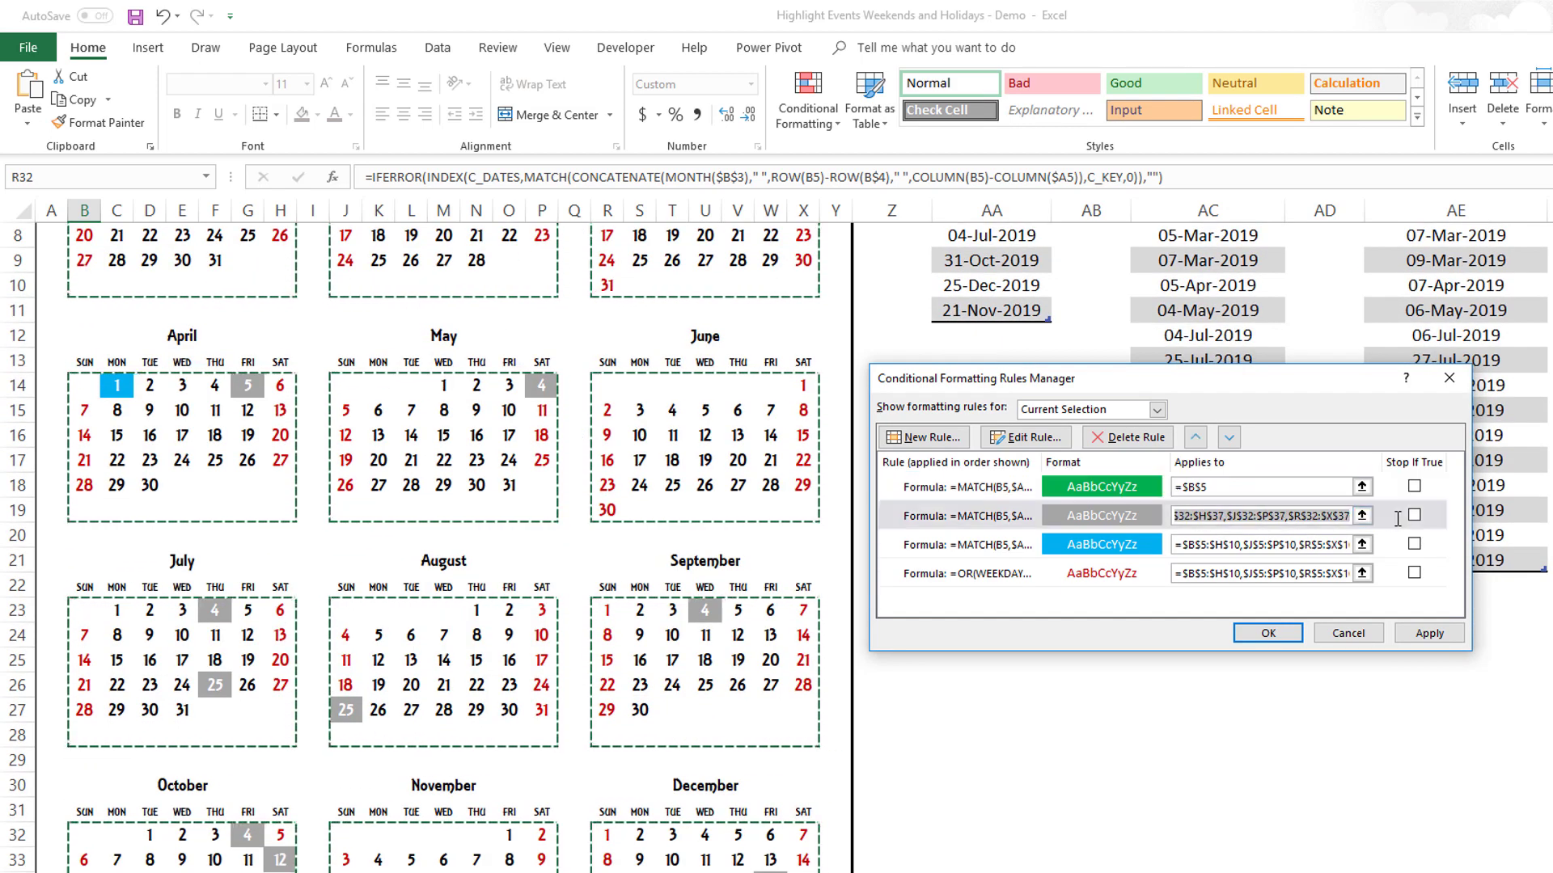
click(1219, 486)
key(ctrl+a)
key(ctrl+v)
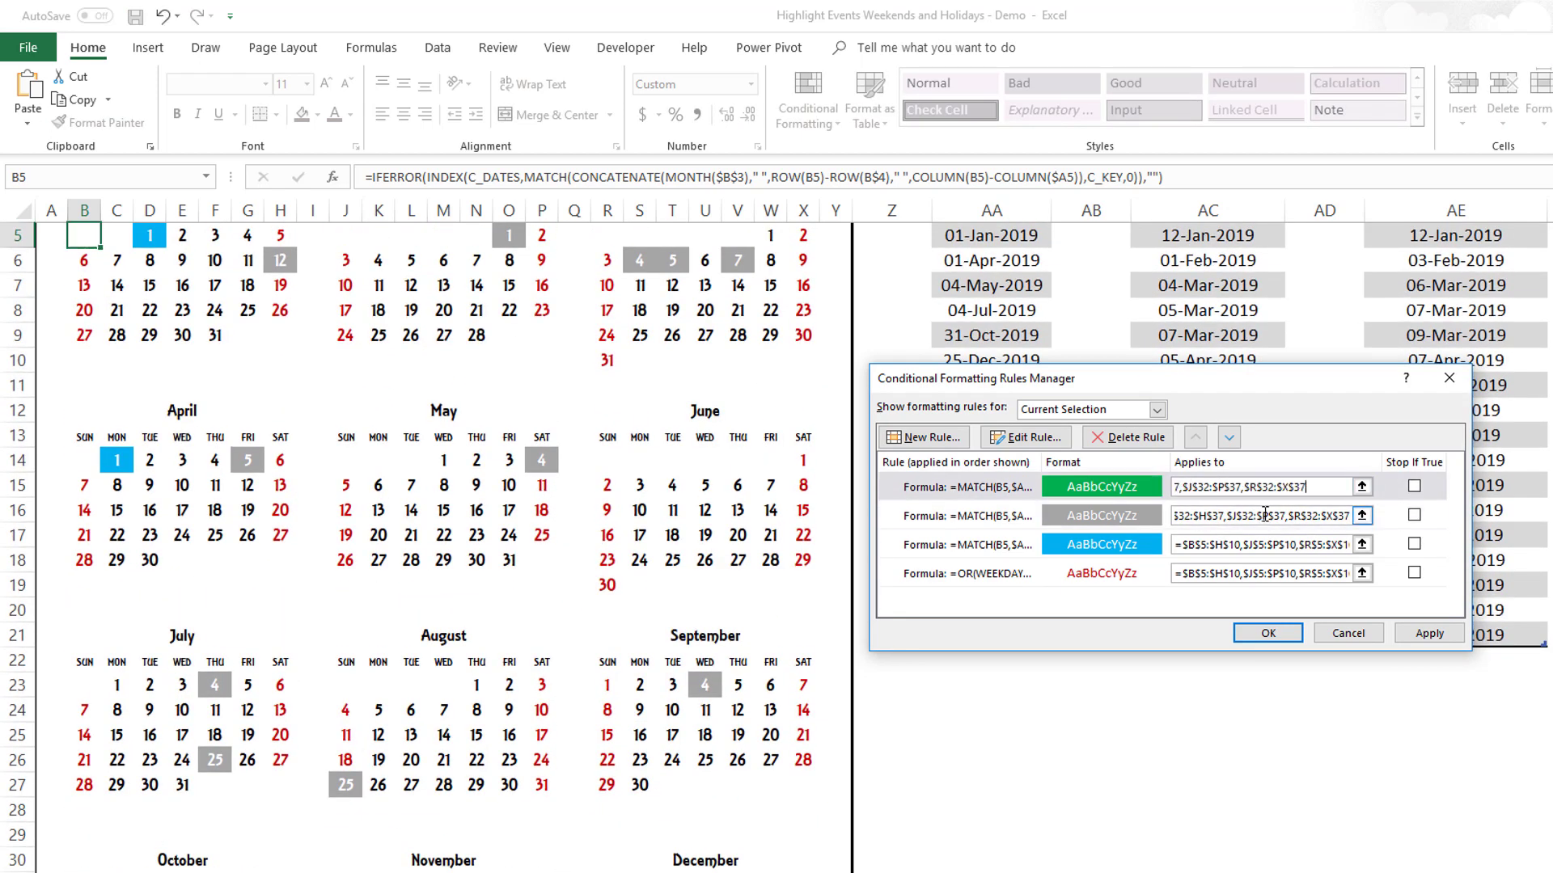
click(1406, 634)
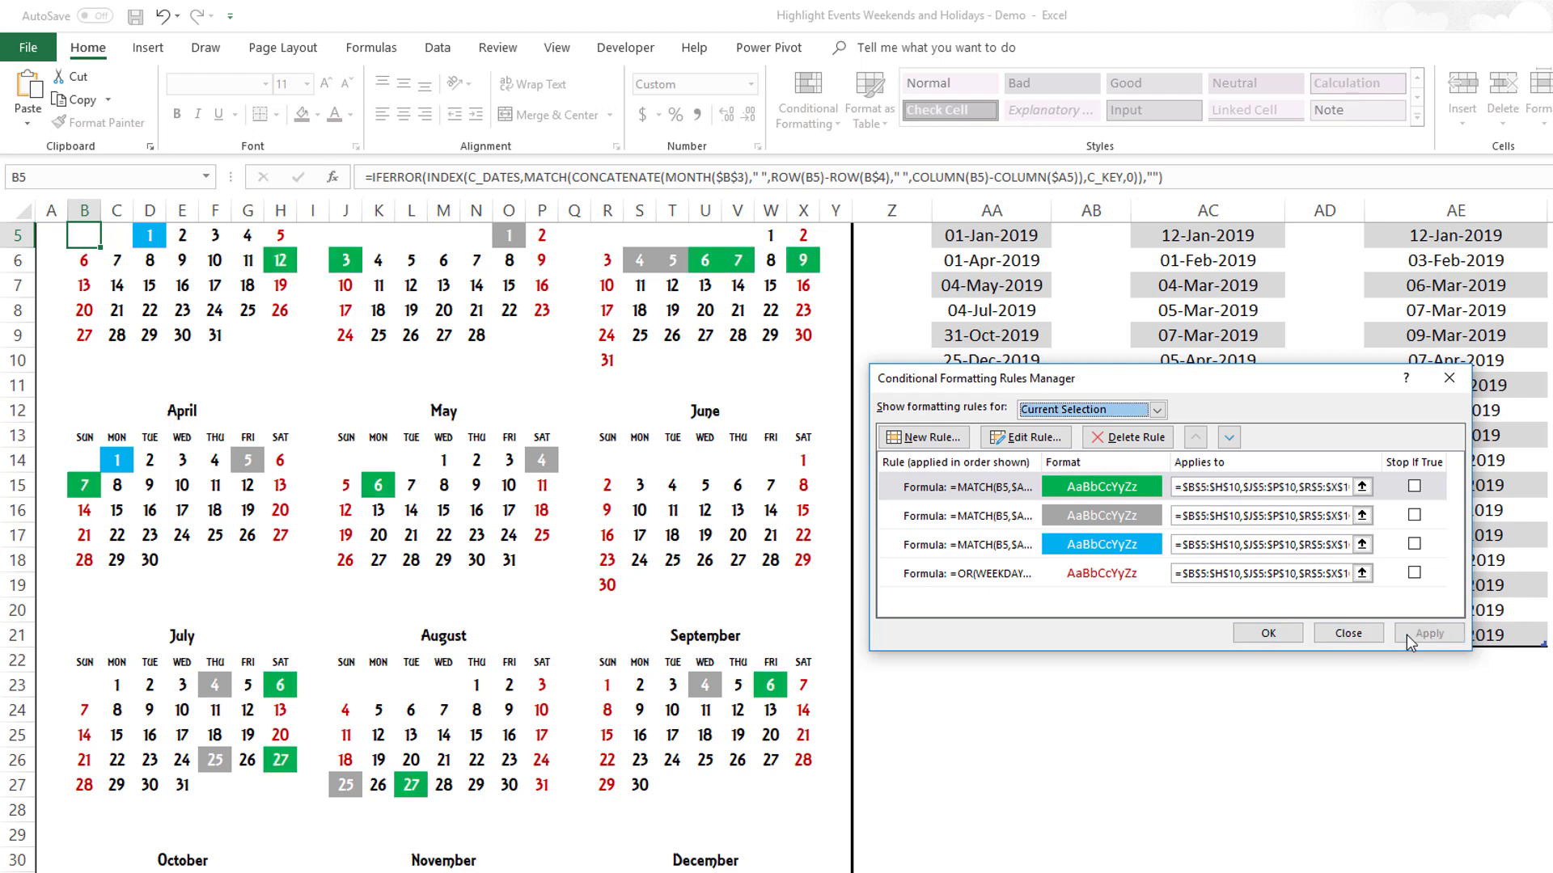
click(1263, 634)
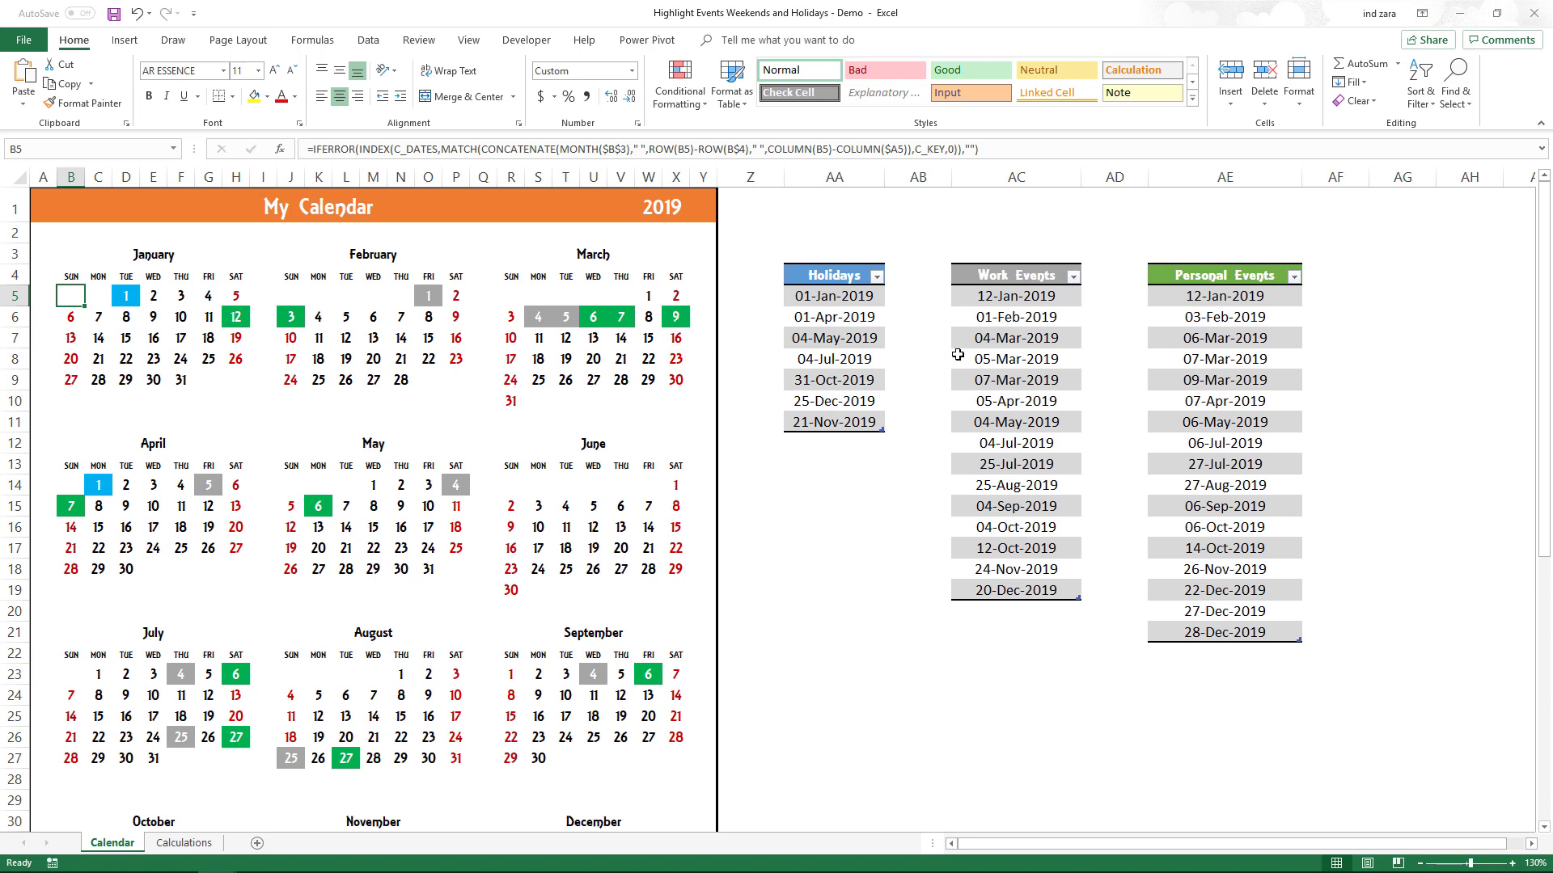
click(1212, 318)
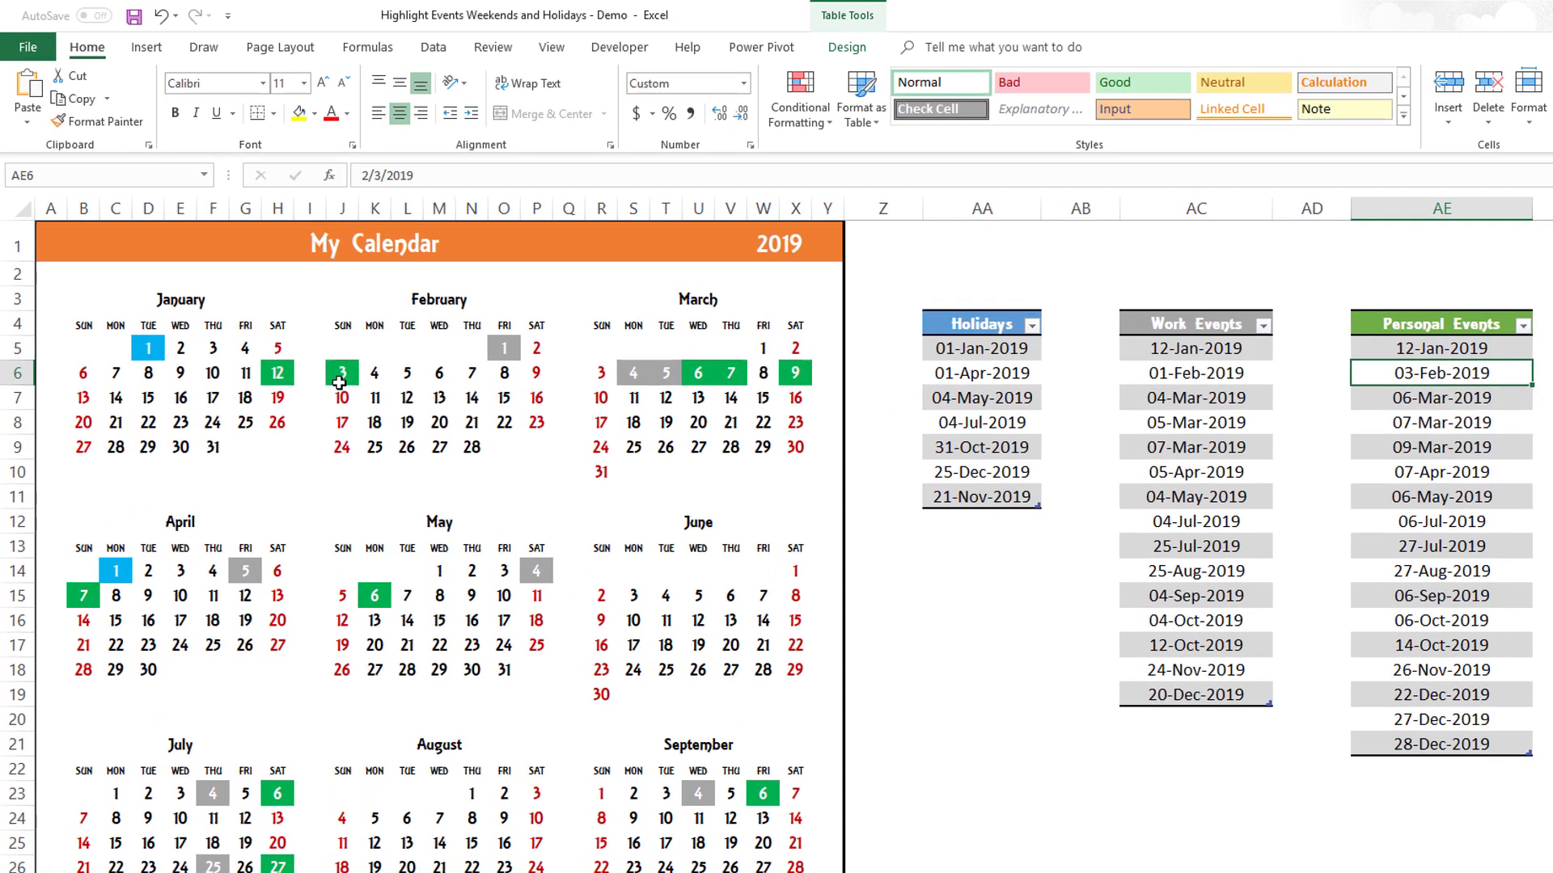
click(1181, 374)
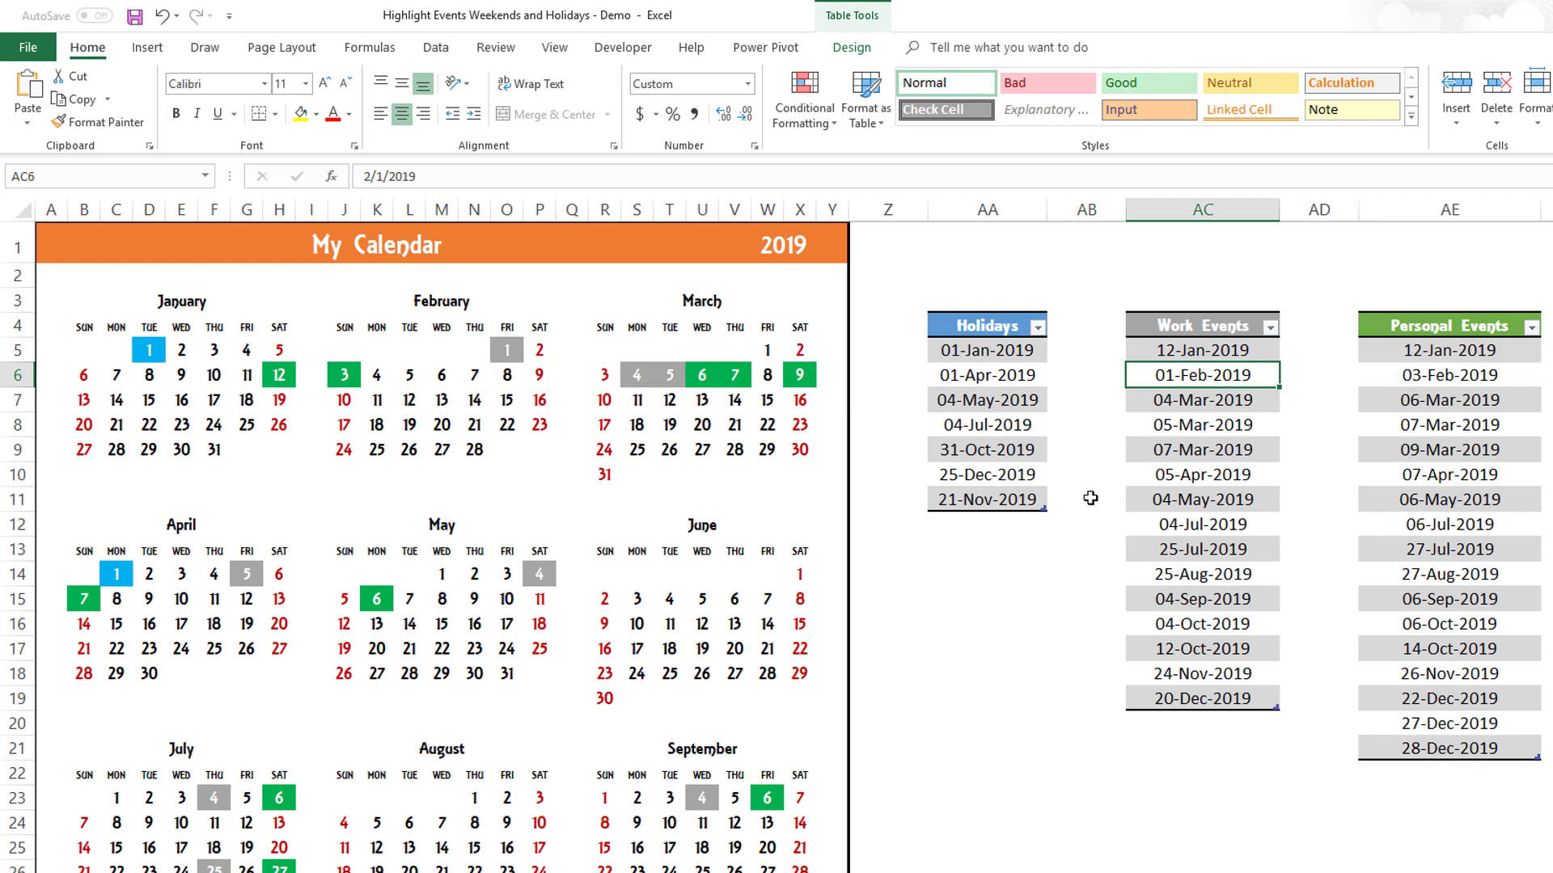
click(954, 397)
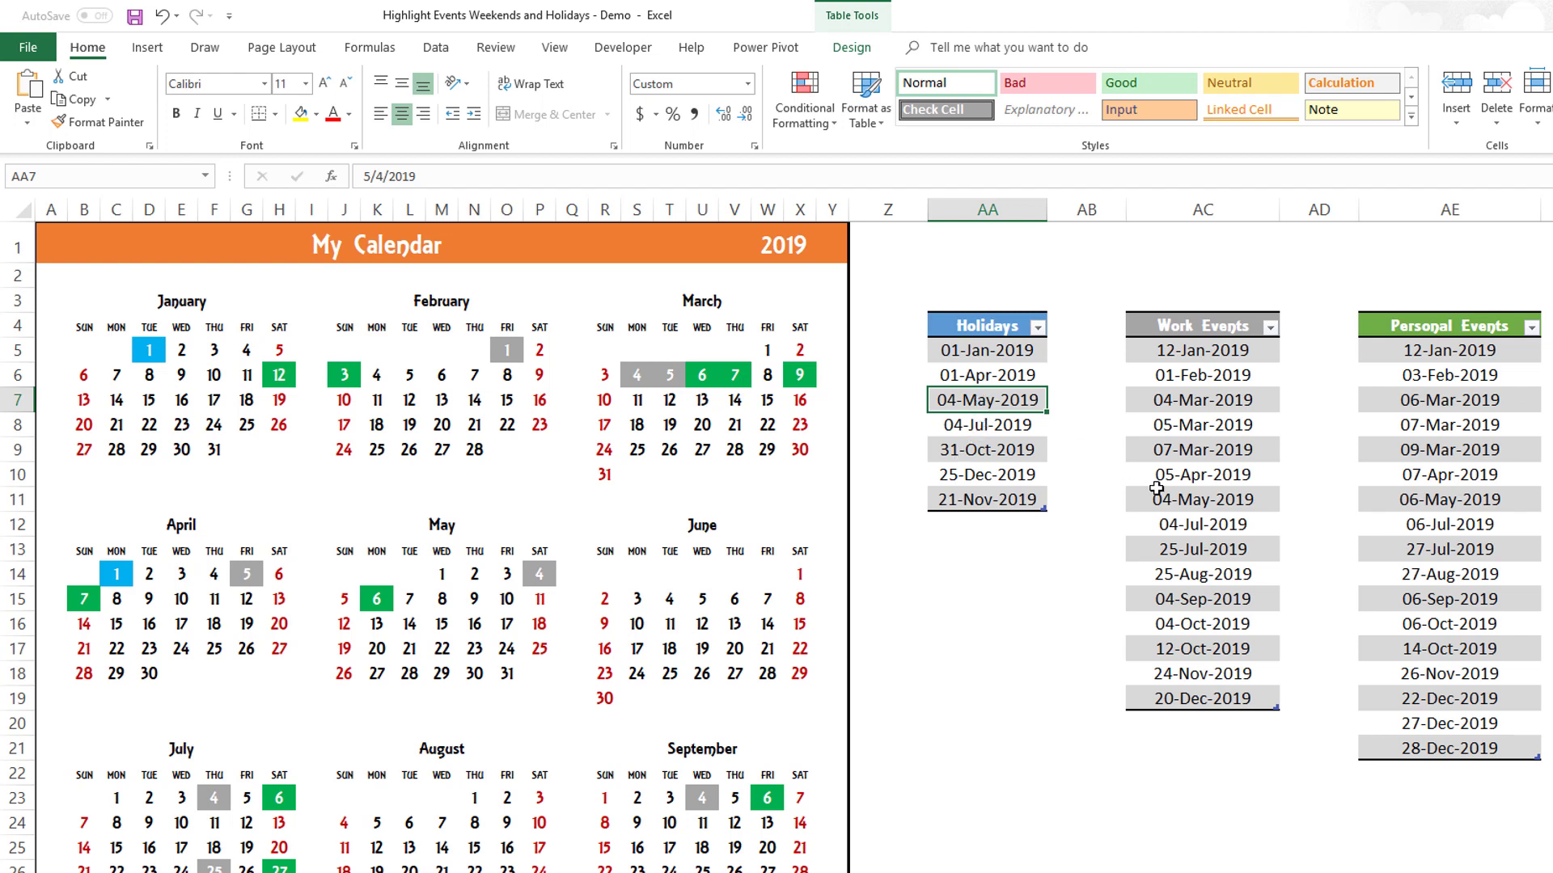
click(1182, 504)
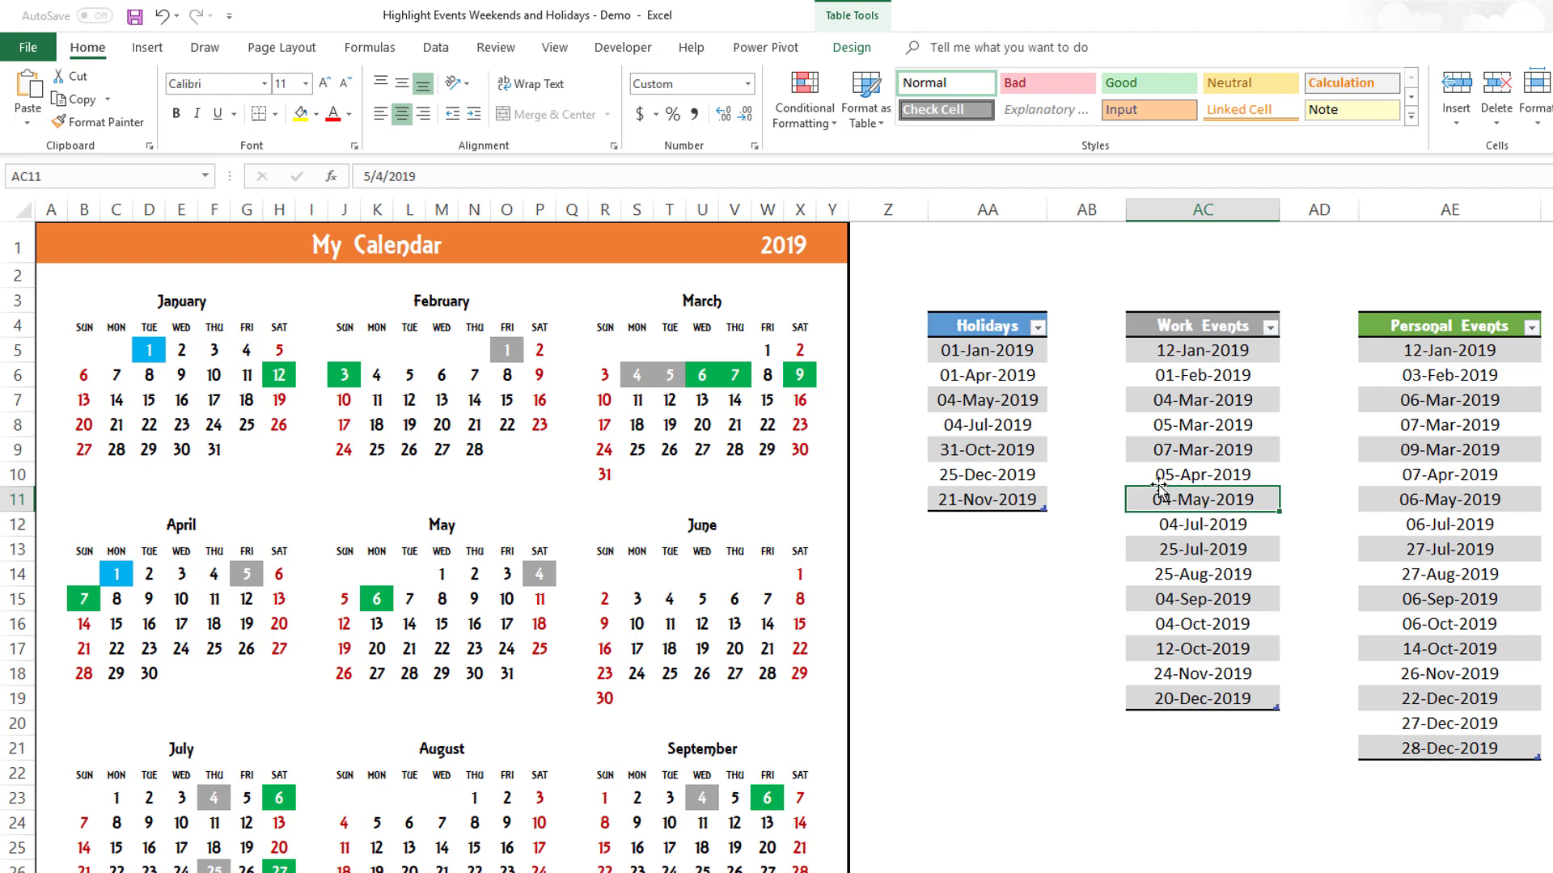
click(1190, 353)
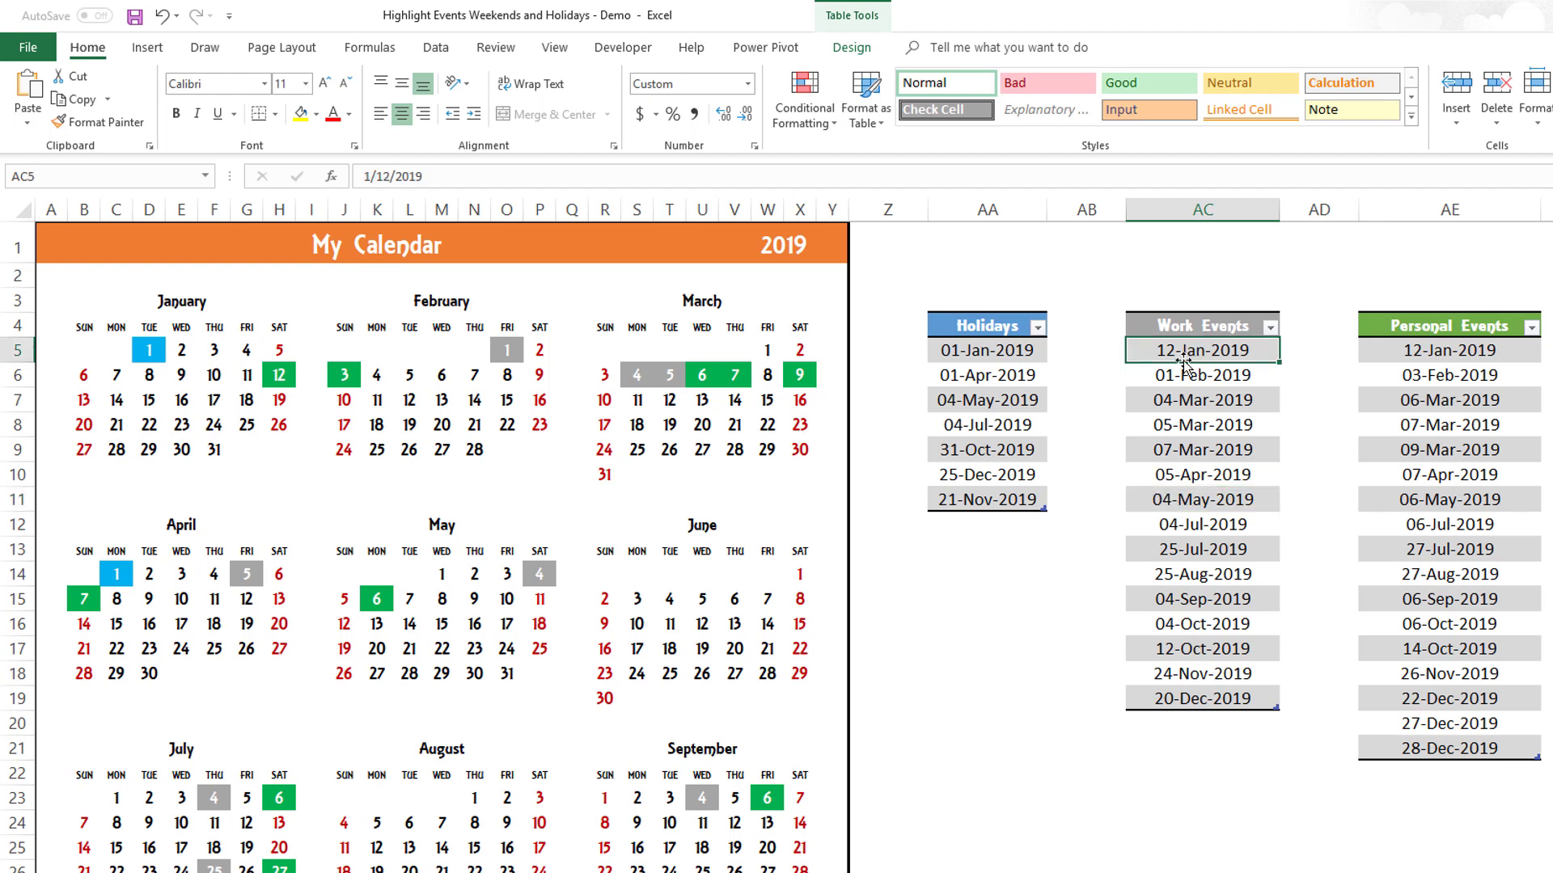
click(1388, 349)
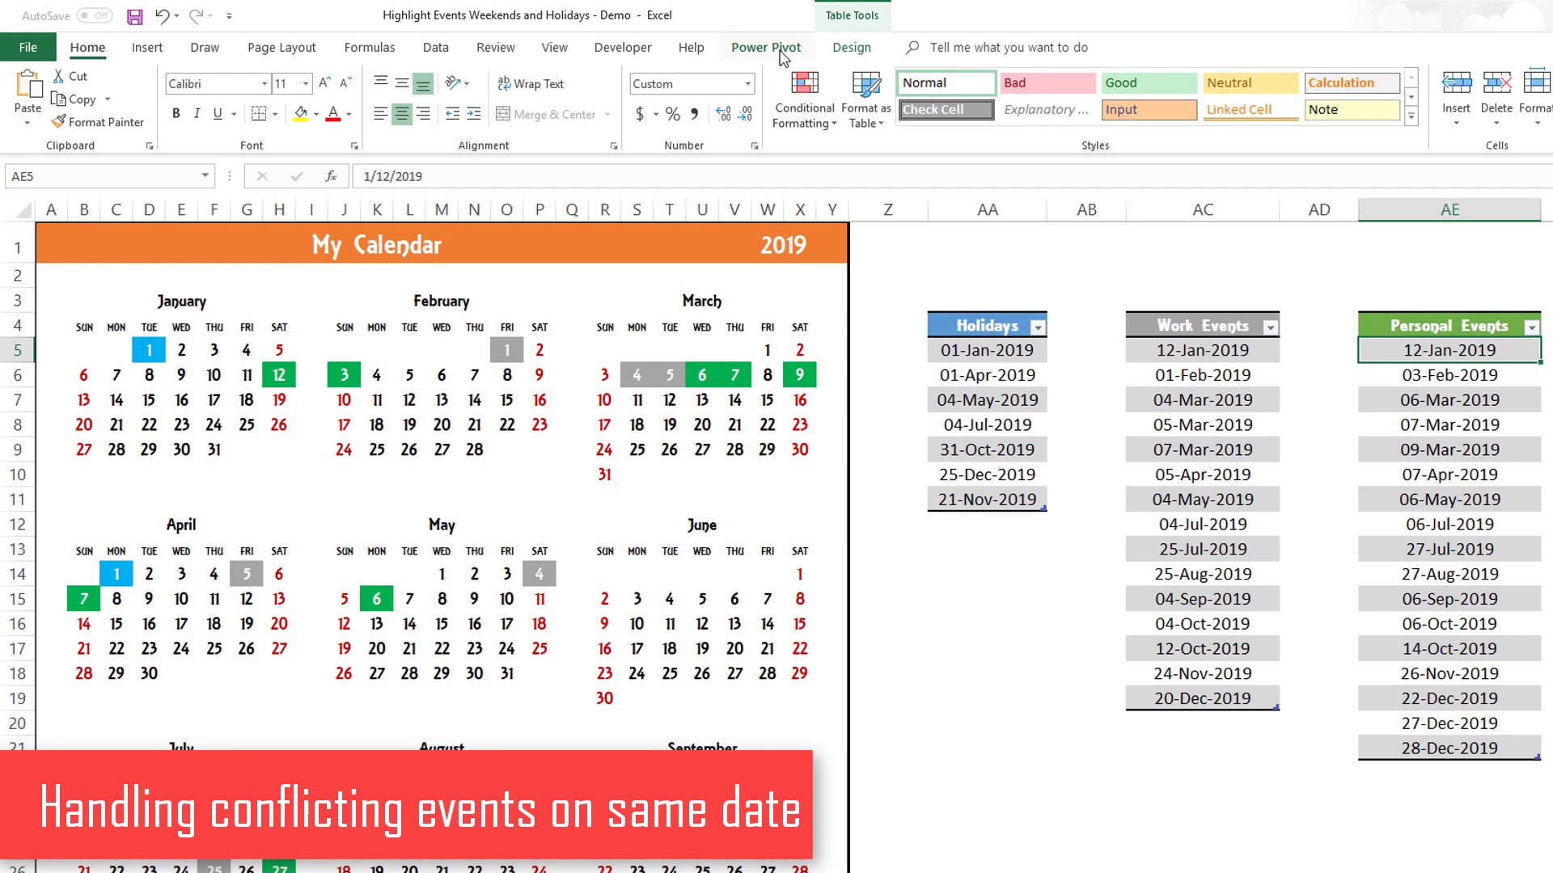
- Select B5, open Manage Rules, and move the rules list off the calendar
click(83, 350)
click(829, 140)
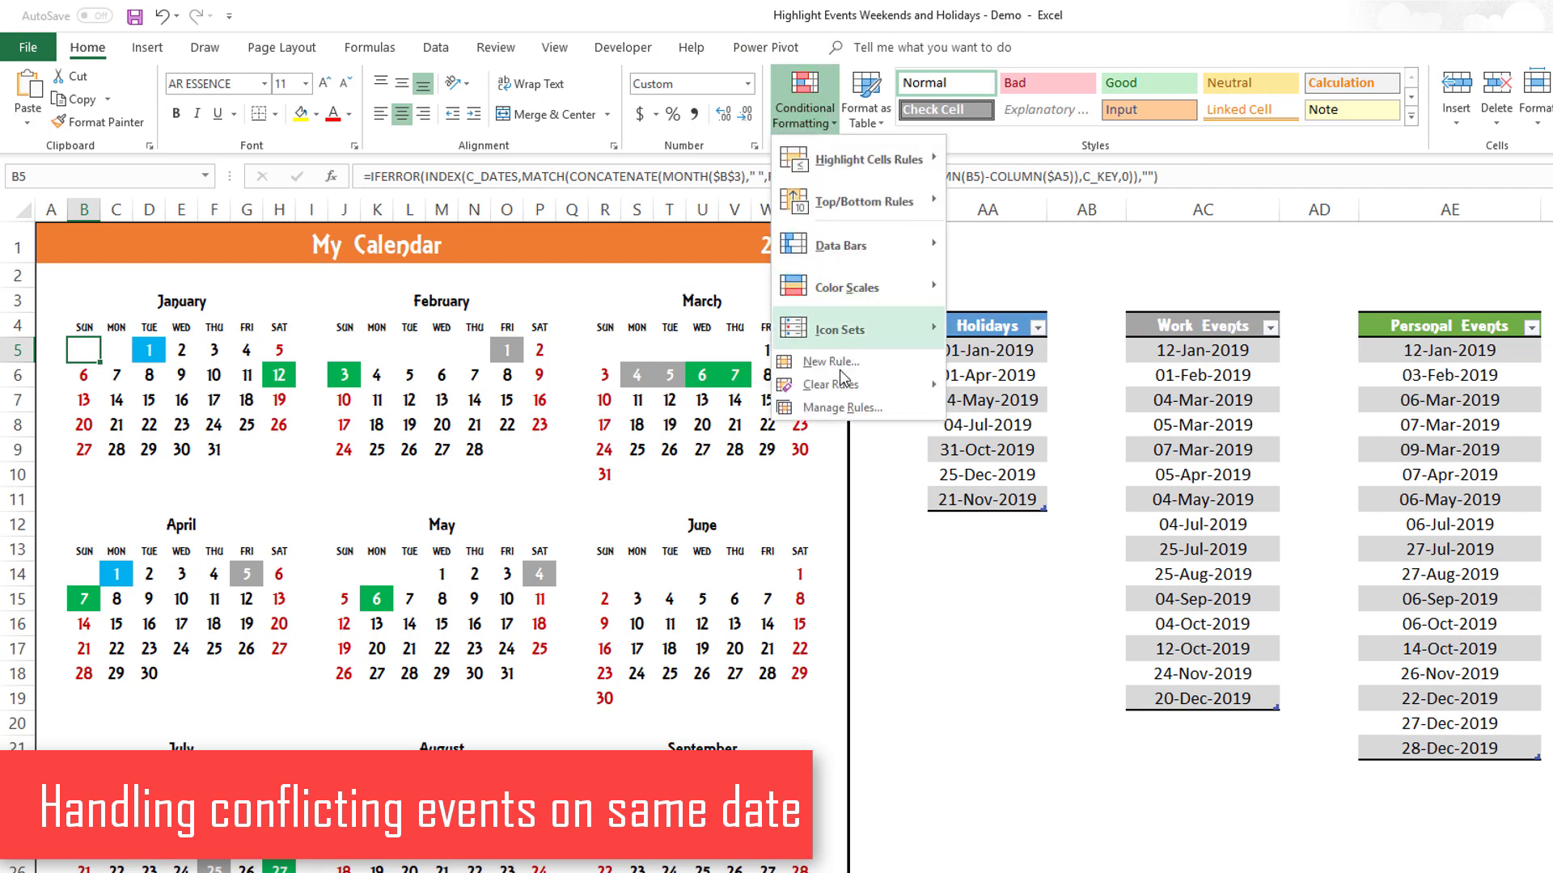
click(898, 409)
drag(1108, 377, 1018, 503)
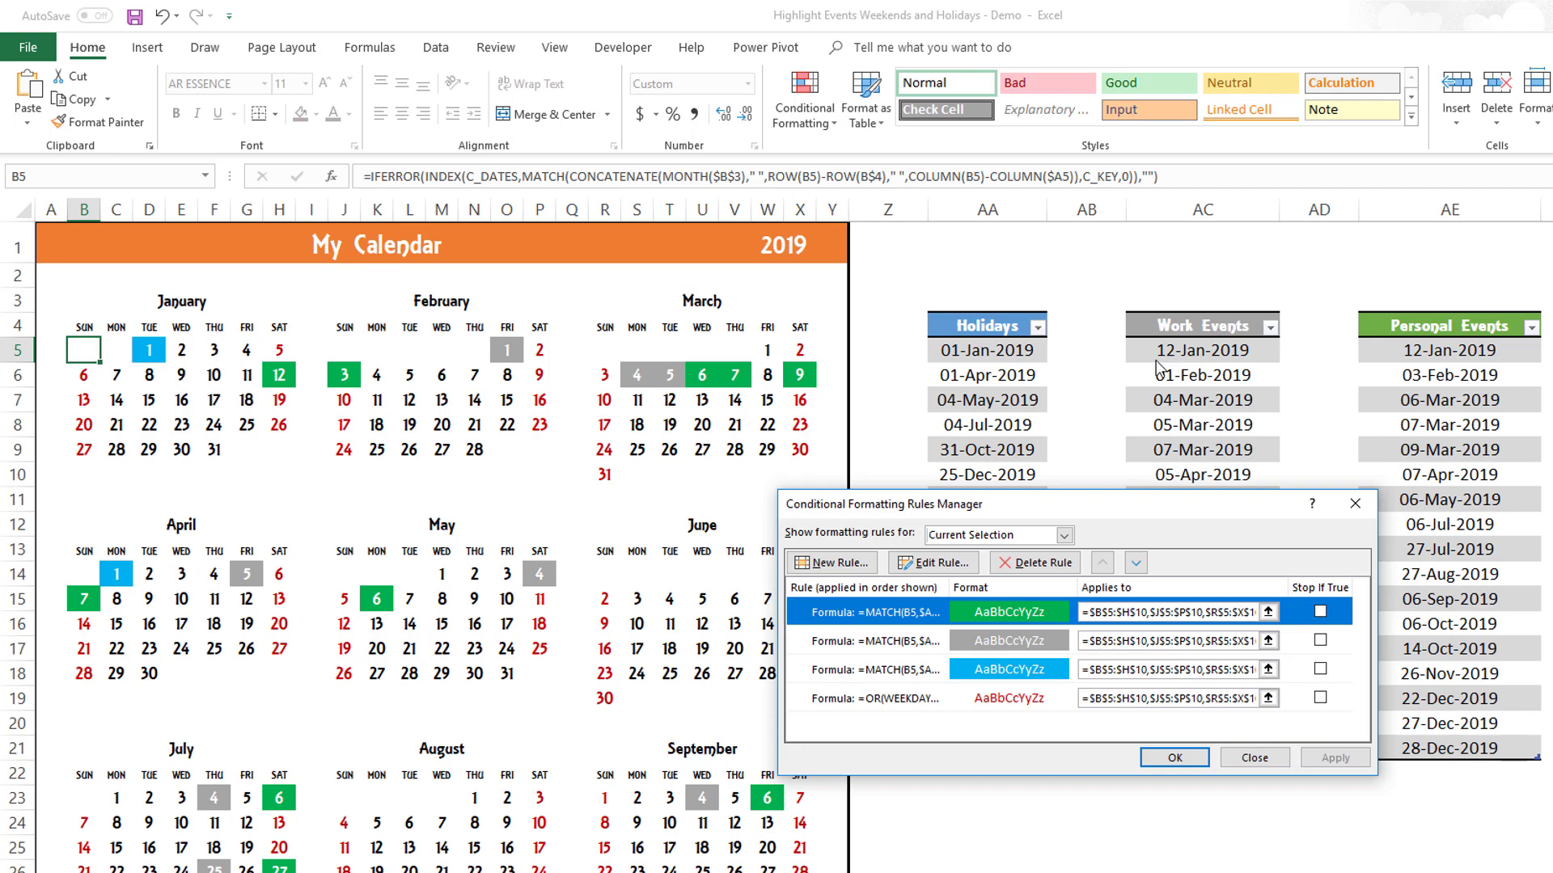
- Put the green personal rule below gray work, raise blue holiday to the top, applying each change
click(1136, 570)
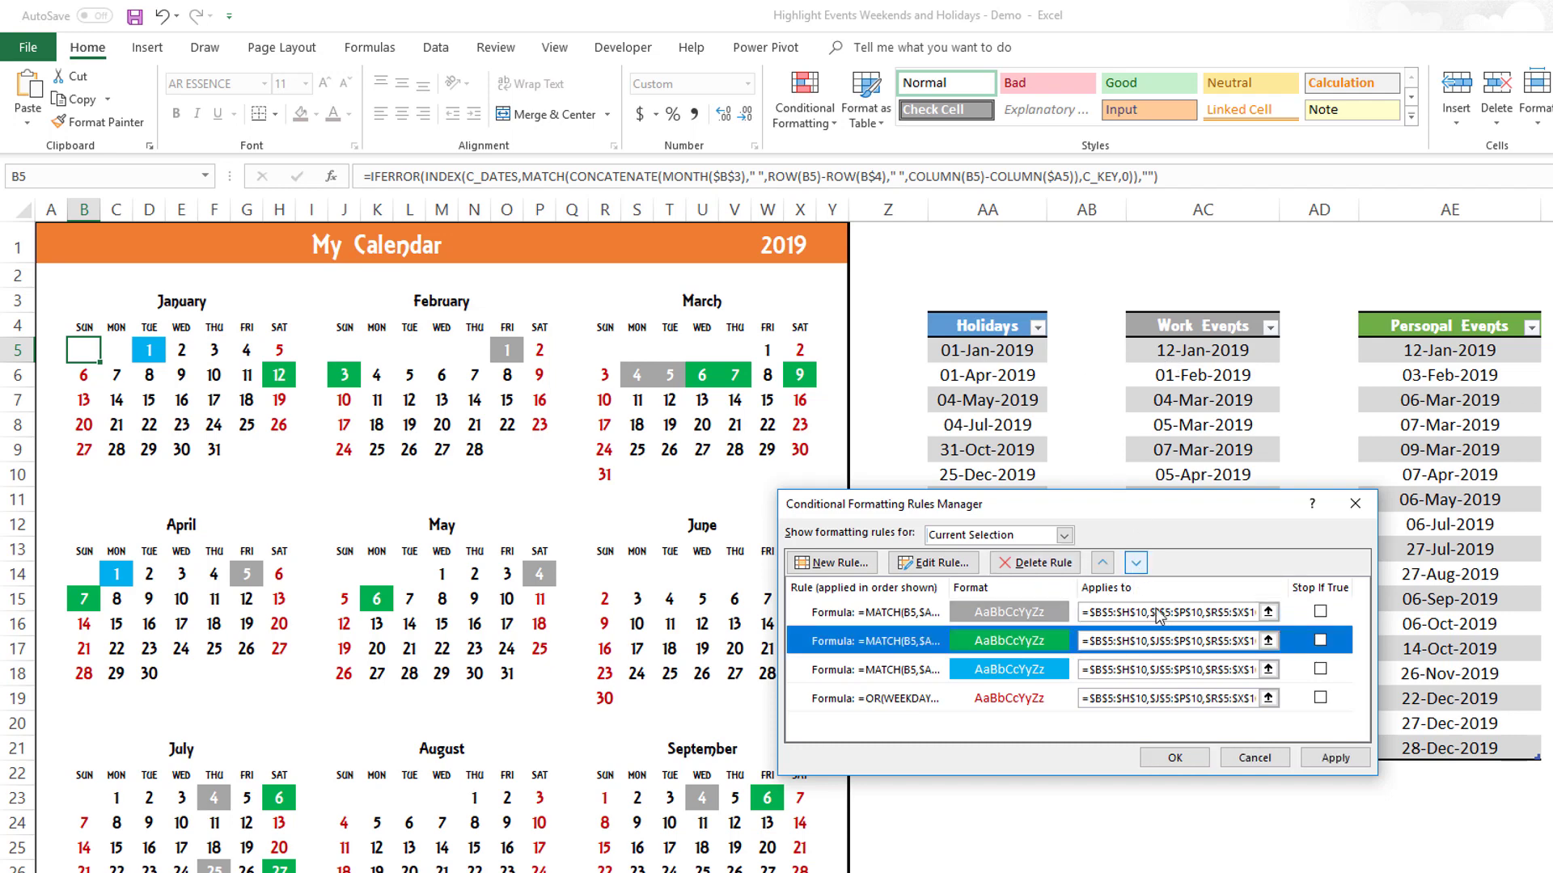
click(1318, 757)
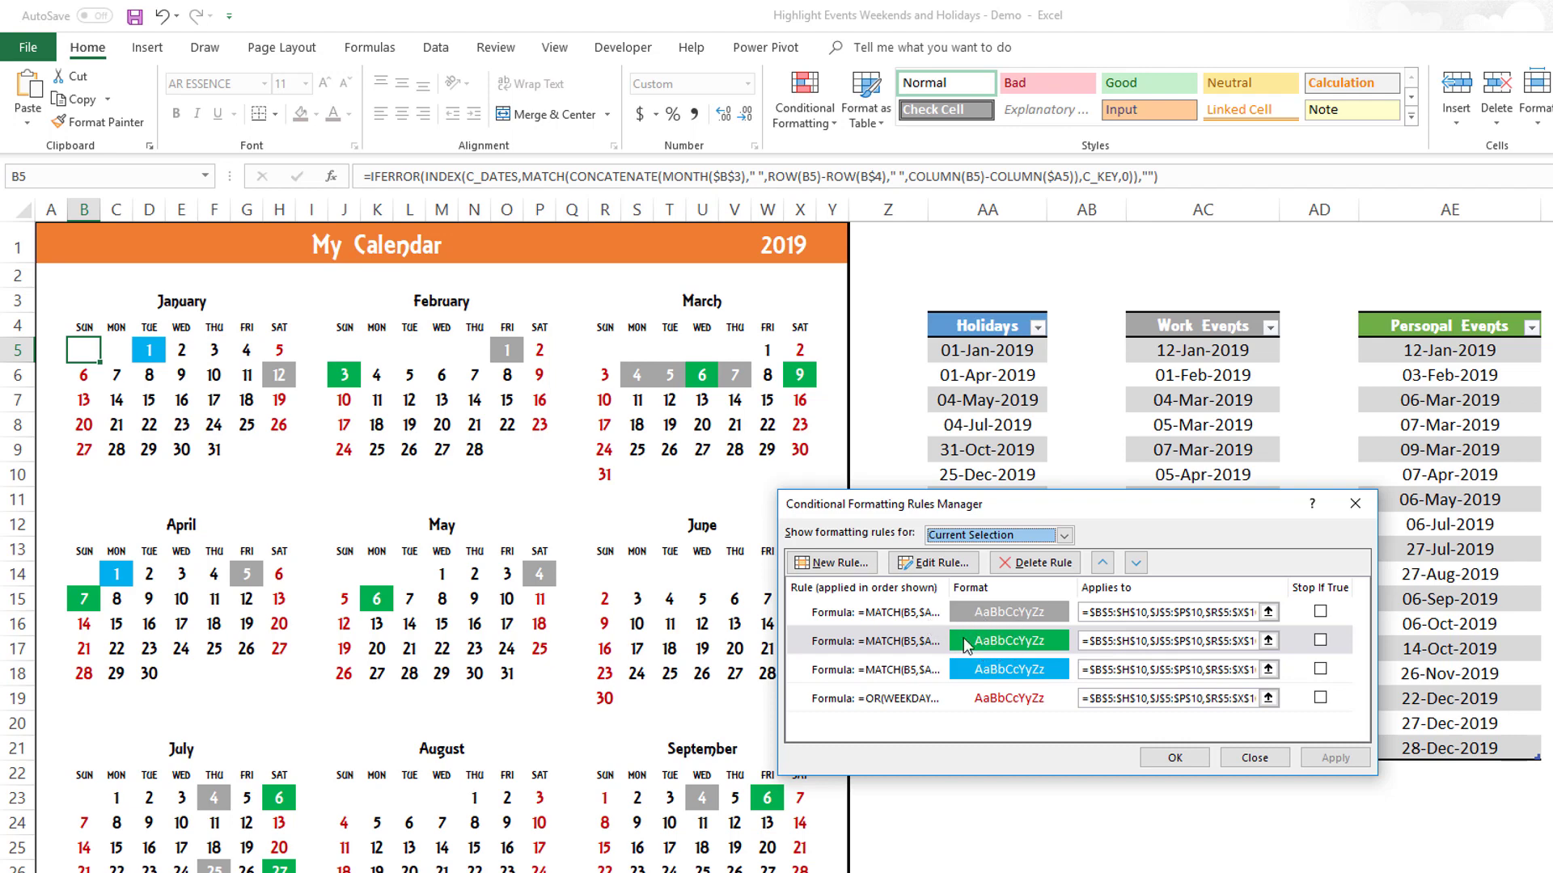
click(929, 671)
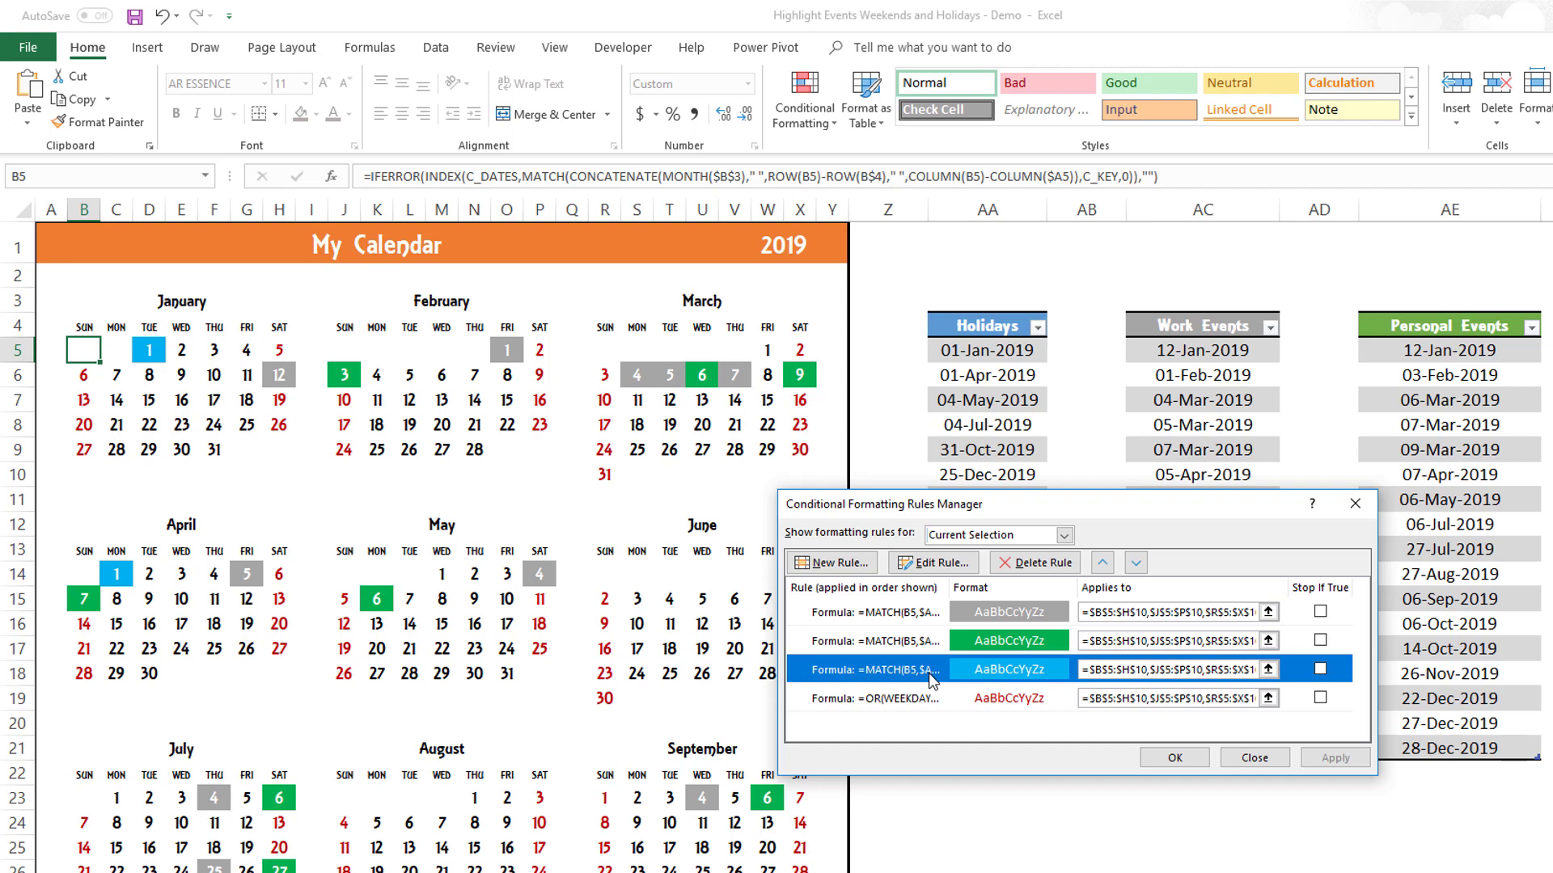
click(1102, 564)
click(1102, 564)
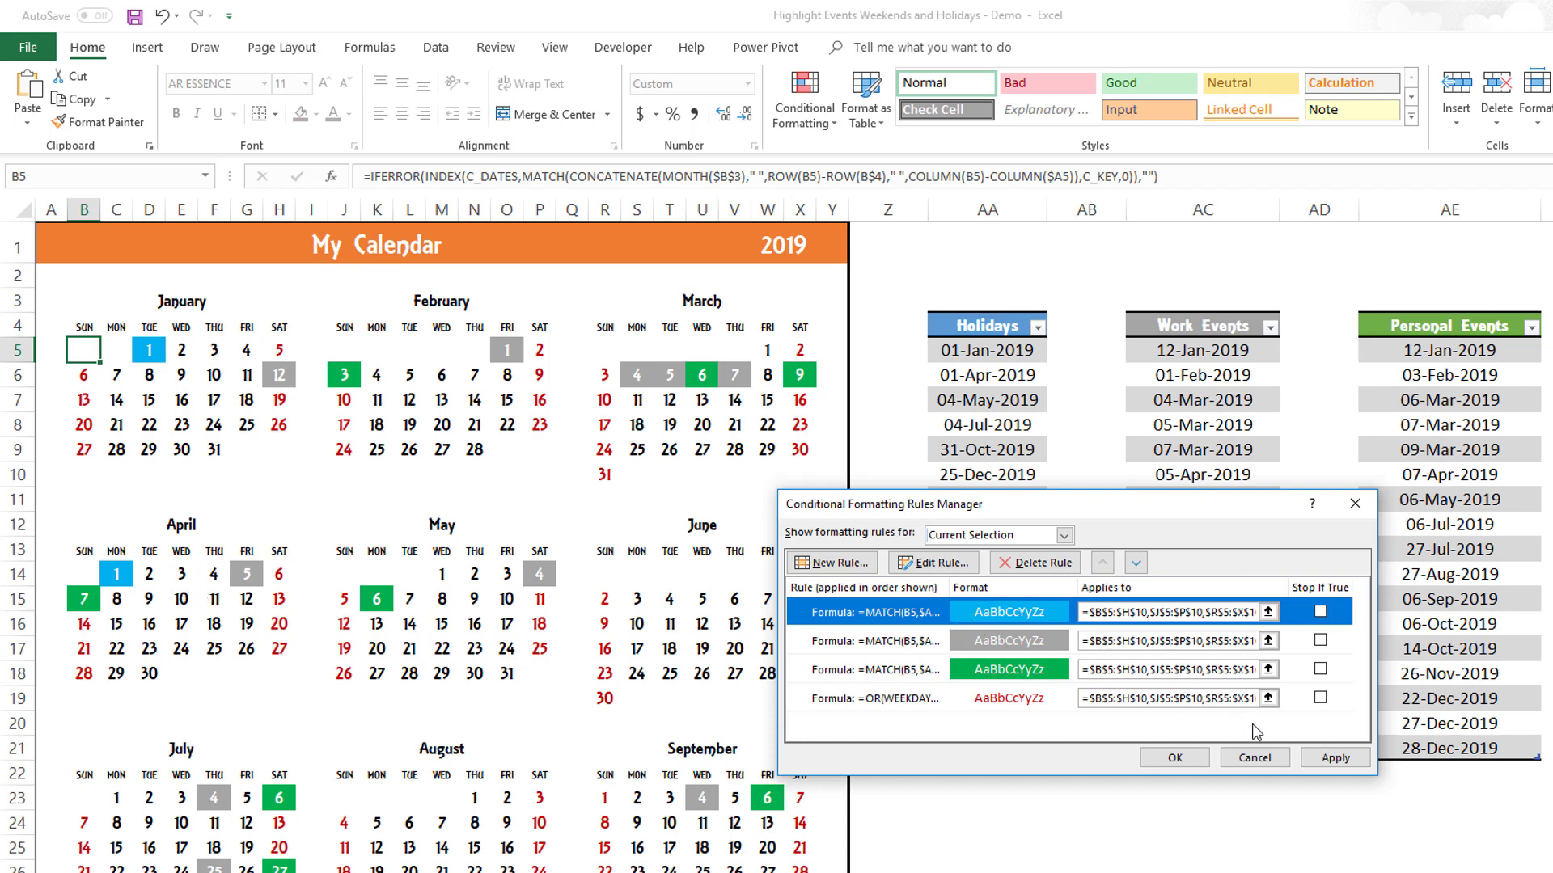
click(1335, 758)
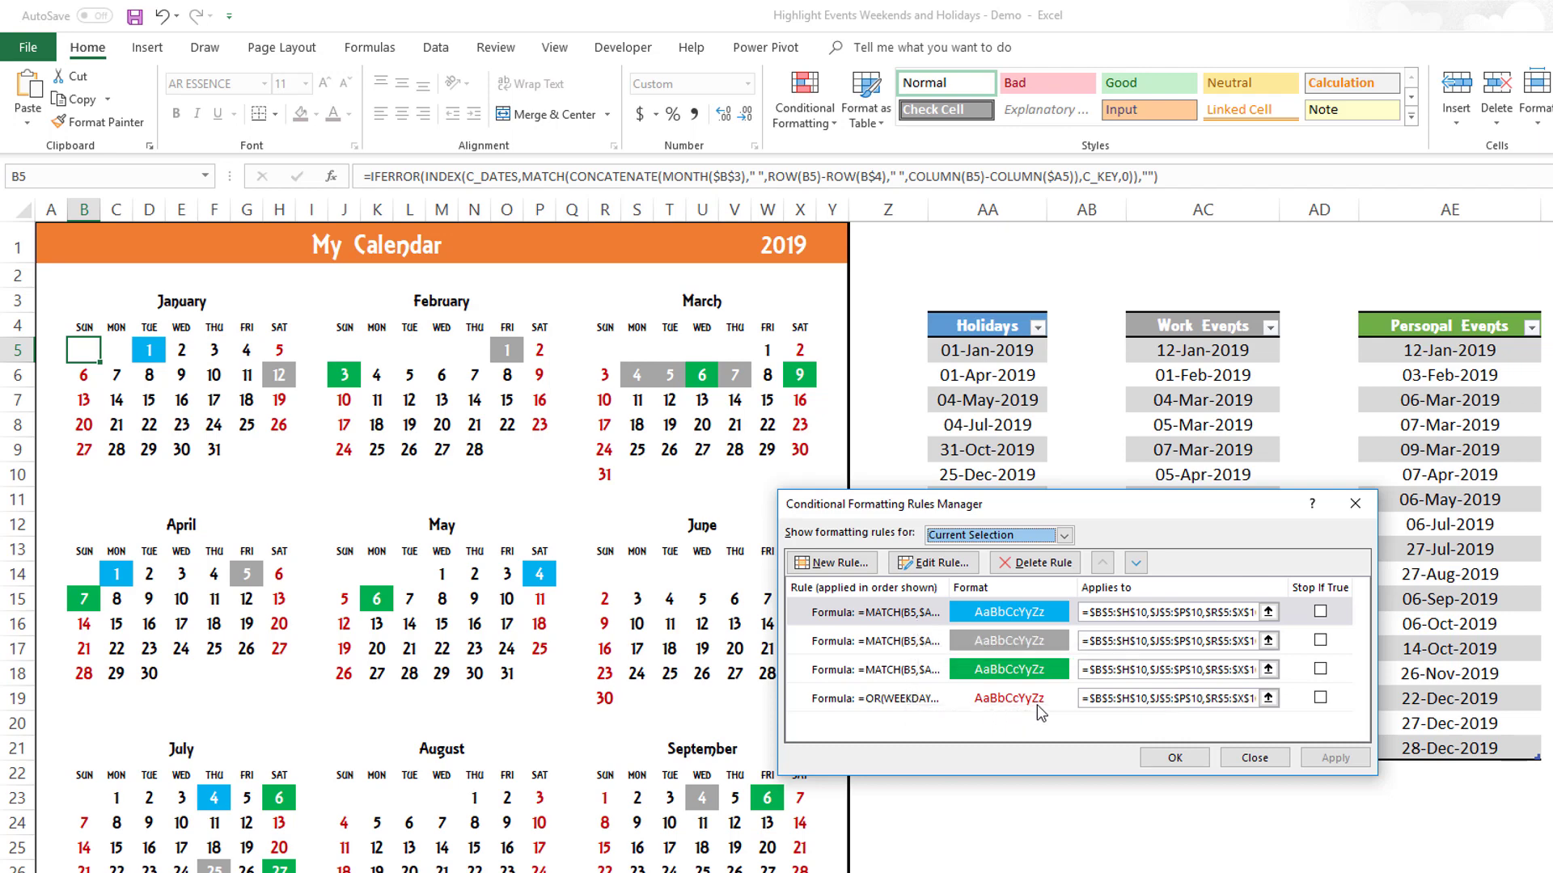
- Test the weekend rule at top priority and apply it to the June calendar
drag(1116, 503, 1238, 486)
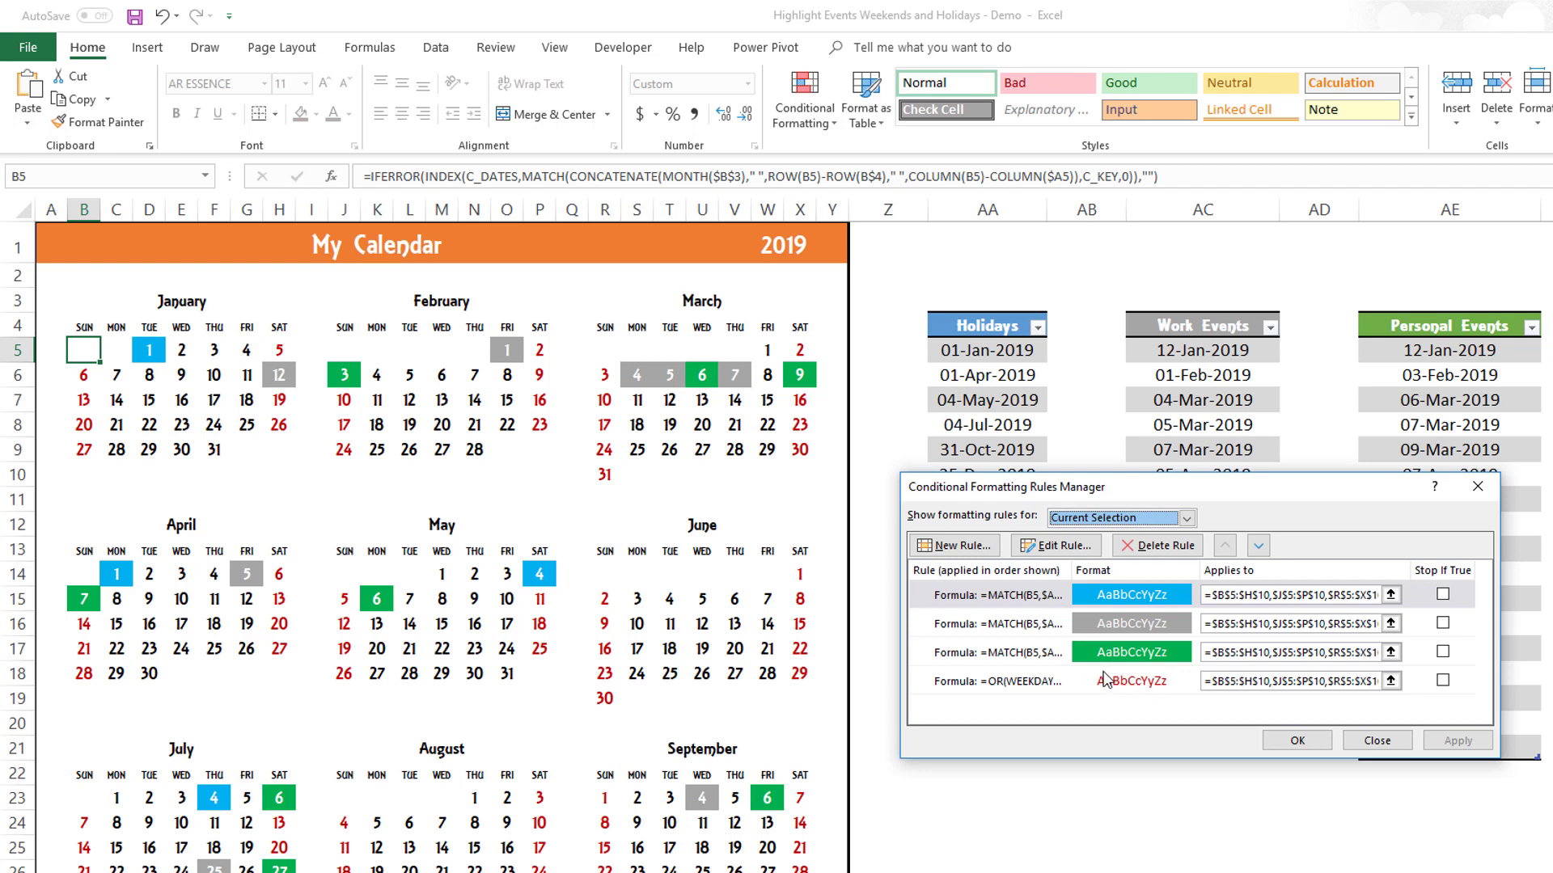
click(1039, 681)
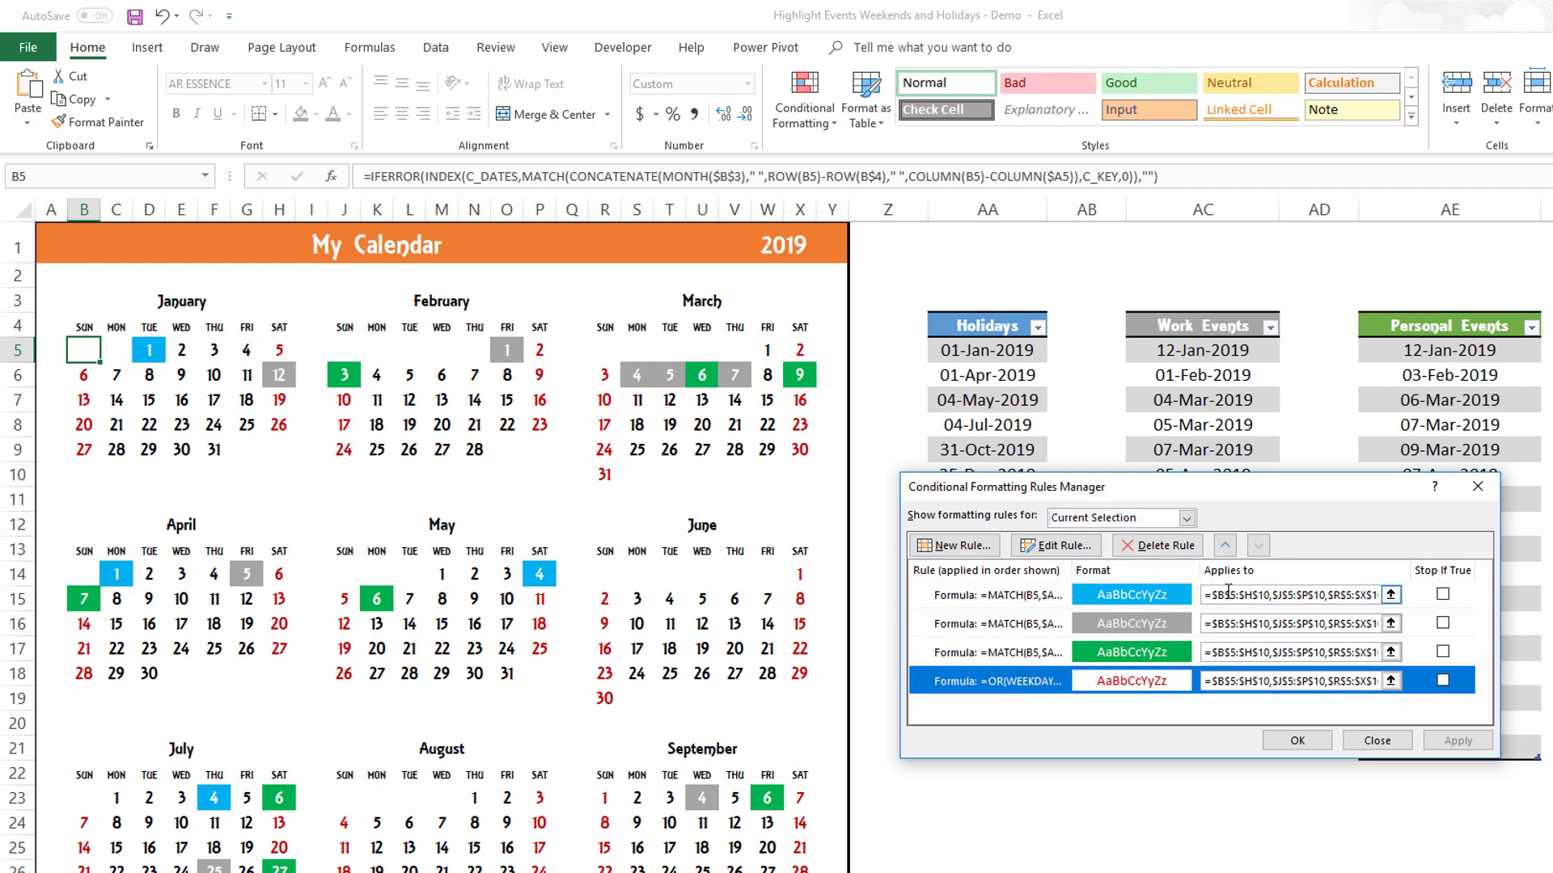
click(1225, 546)
click(1225, 546)
click(1225, 546)
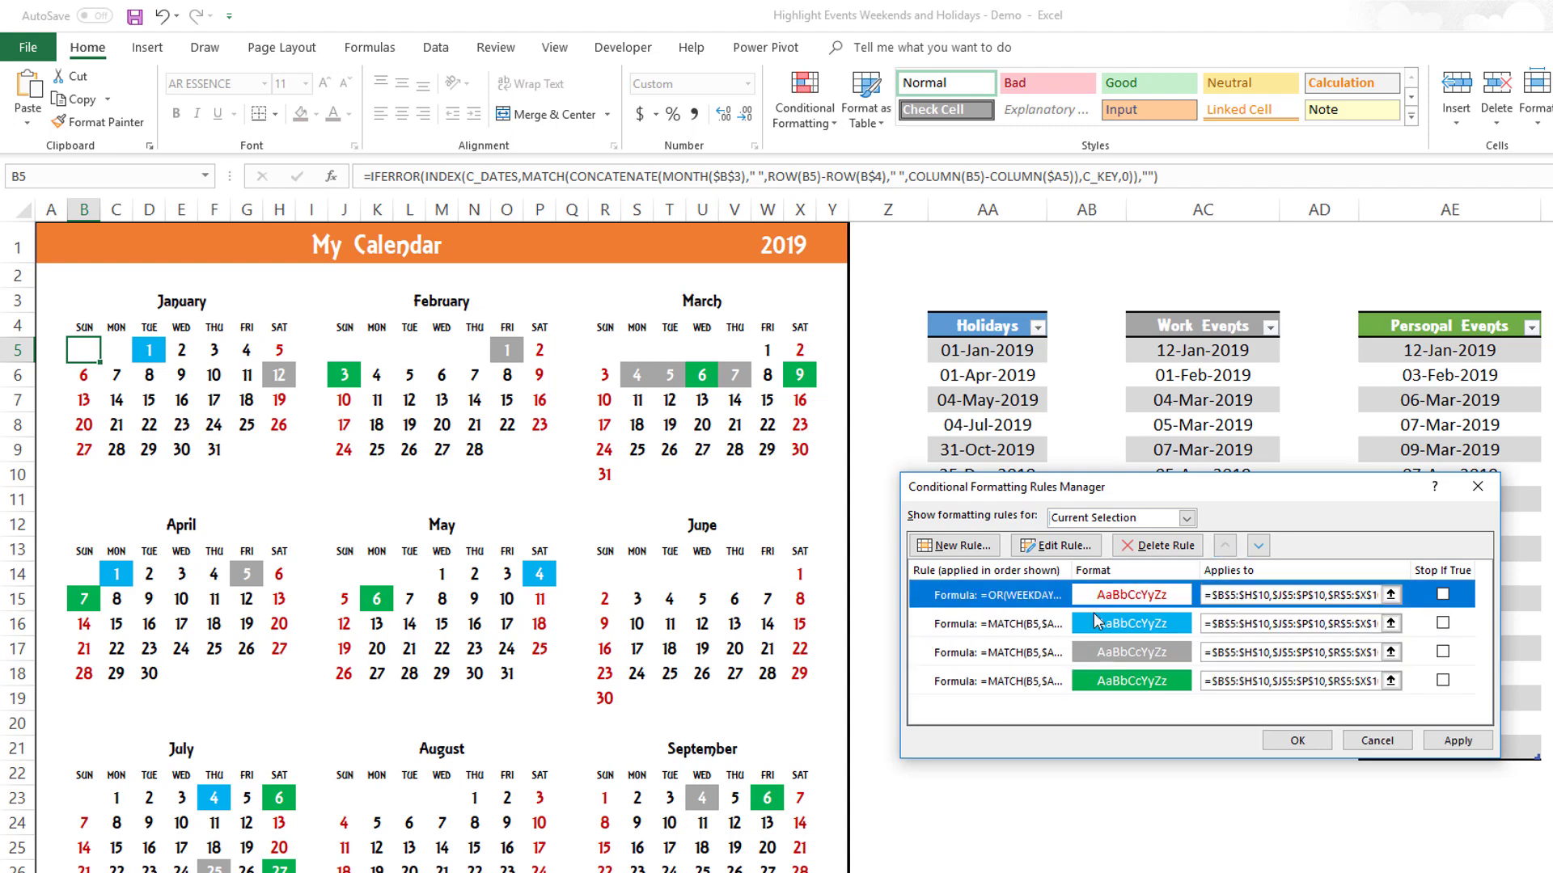
click(1456, 737)
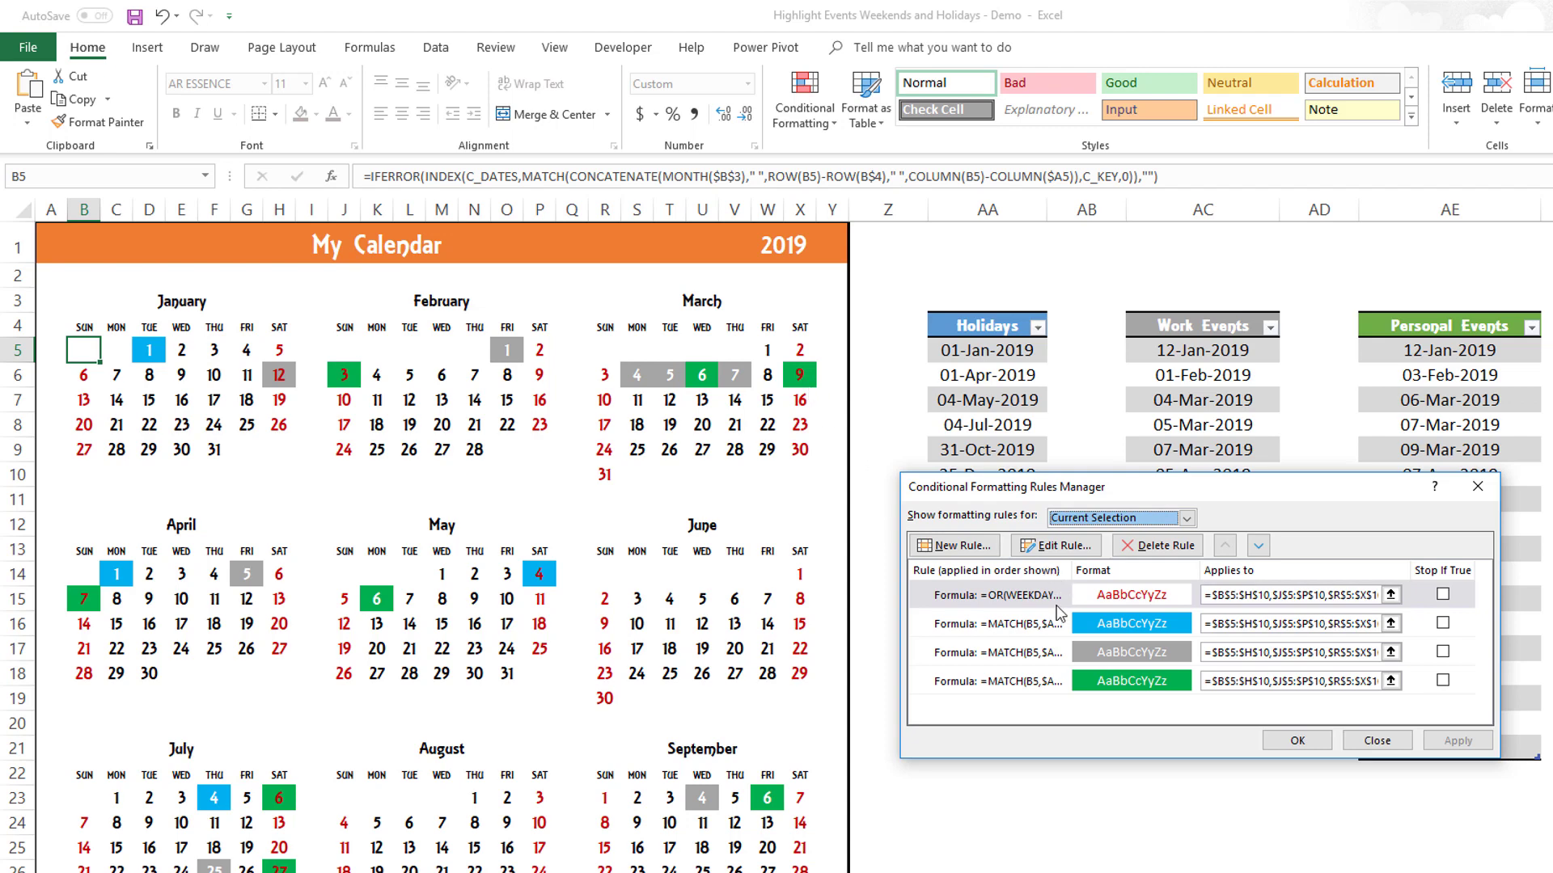
- Return the weekend rule to the bottom, apply, and close the rules list
click(1034, 597)
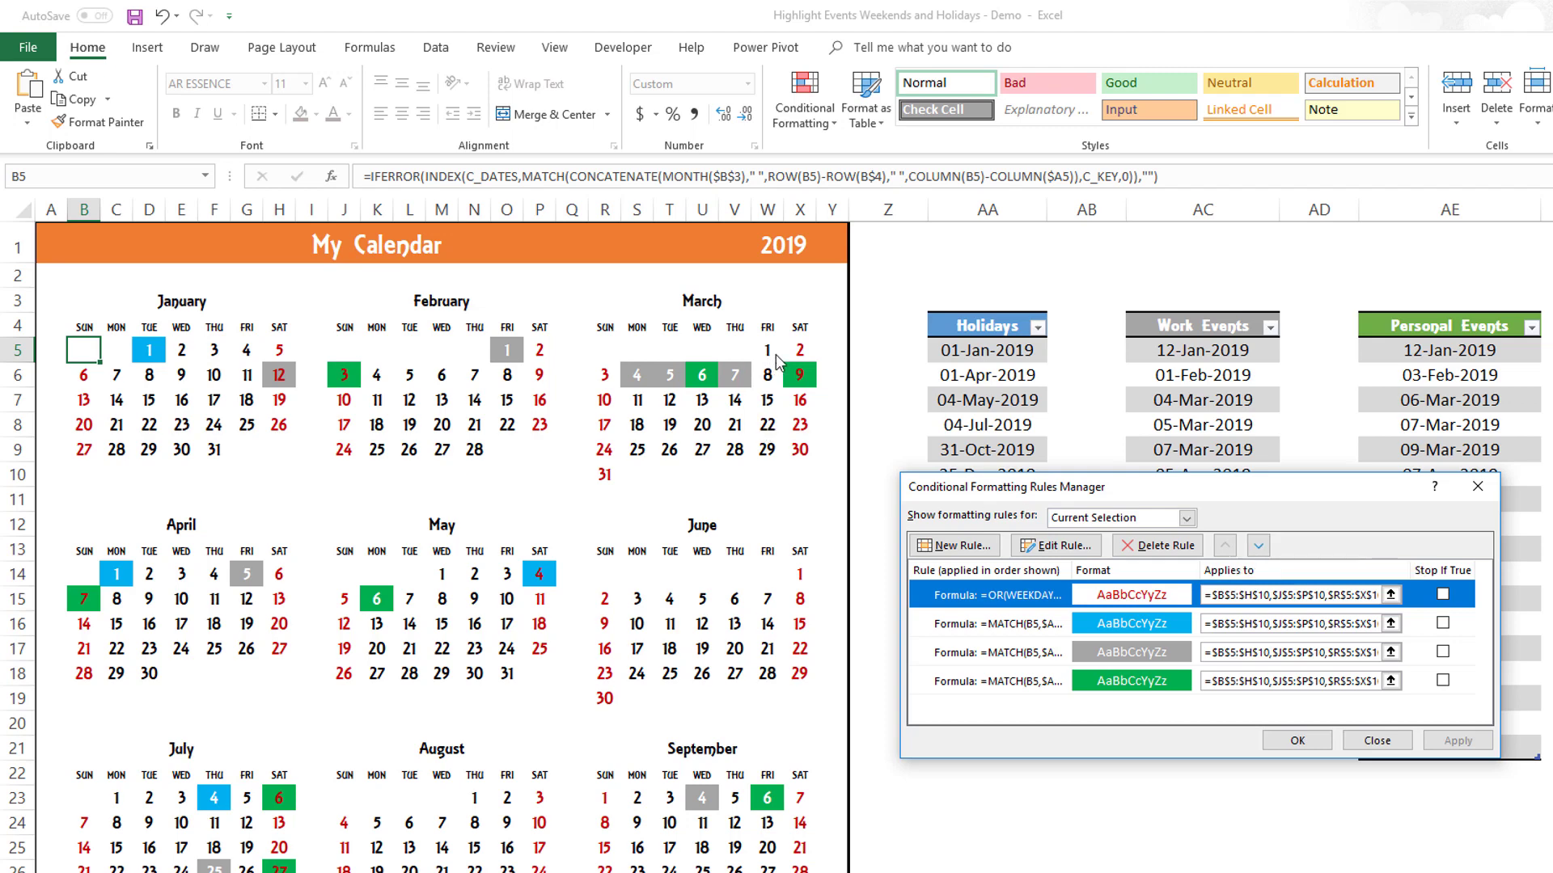
click(1257, 545)
click(1257, 545)
click(1257, 545)
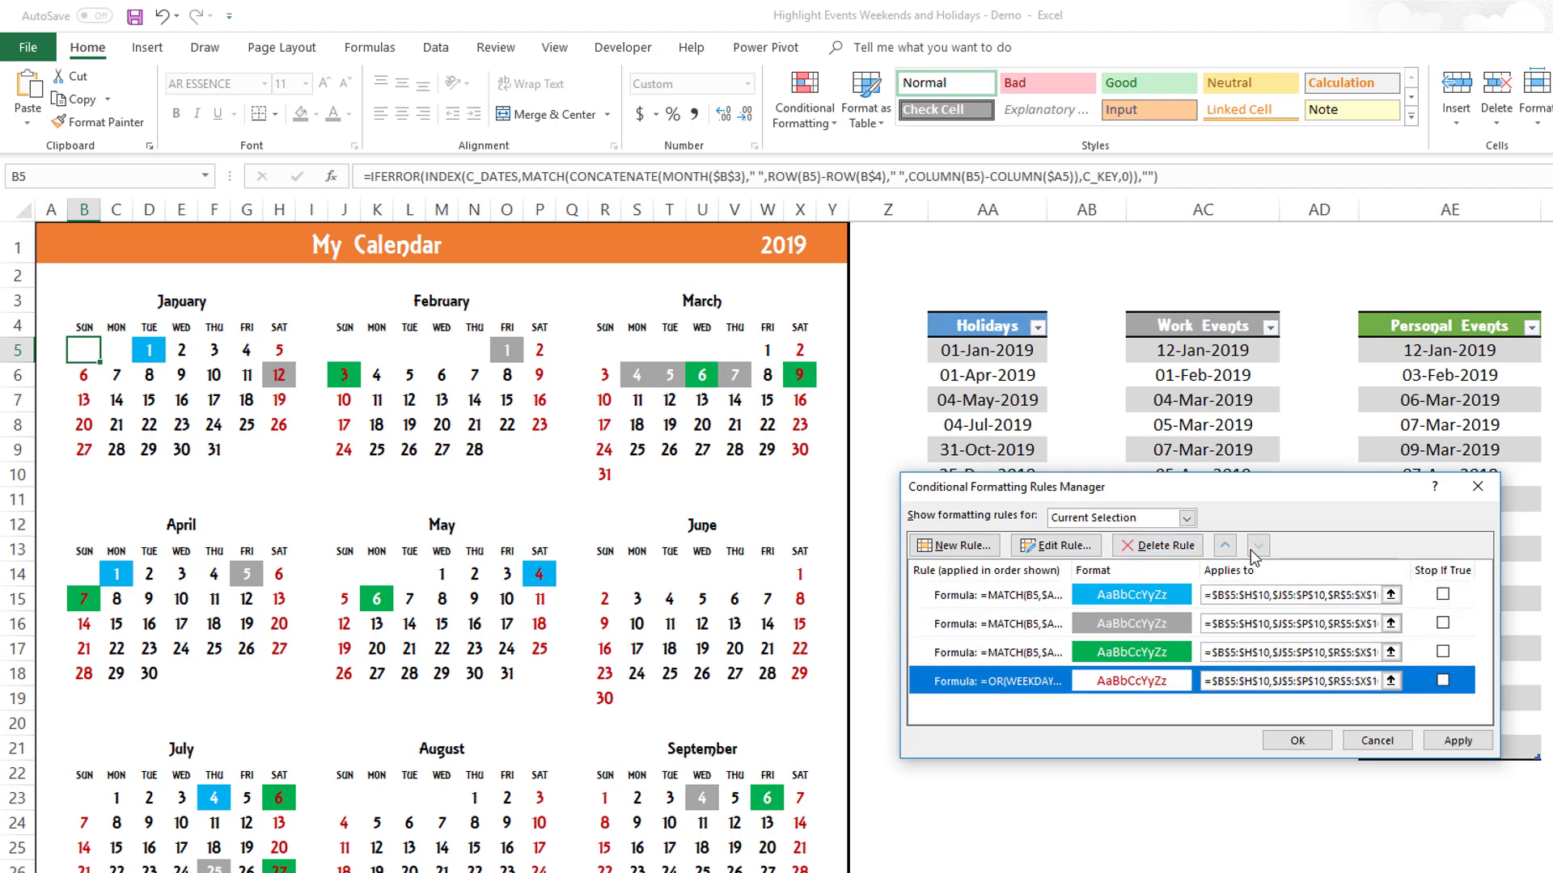
click(1457, 740)
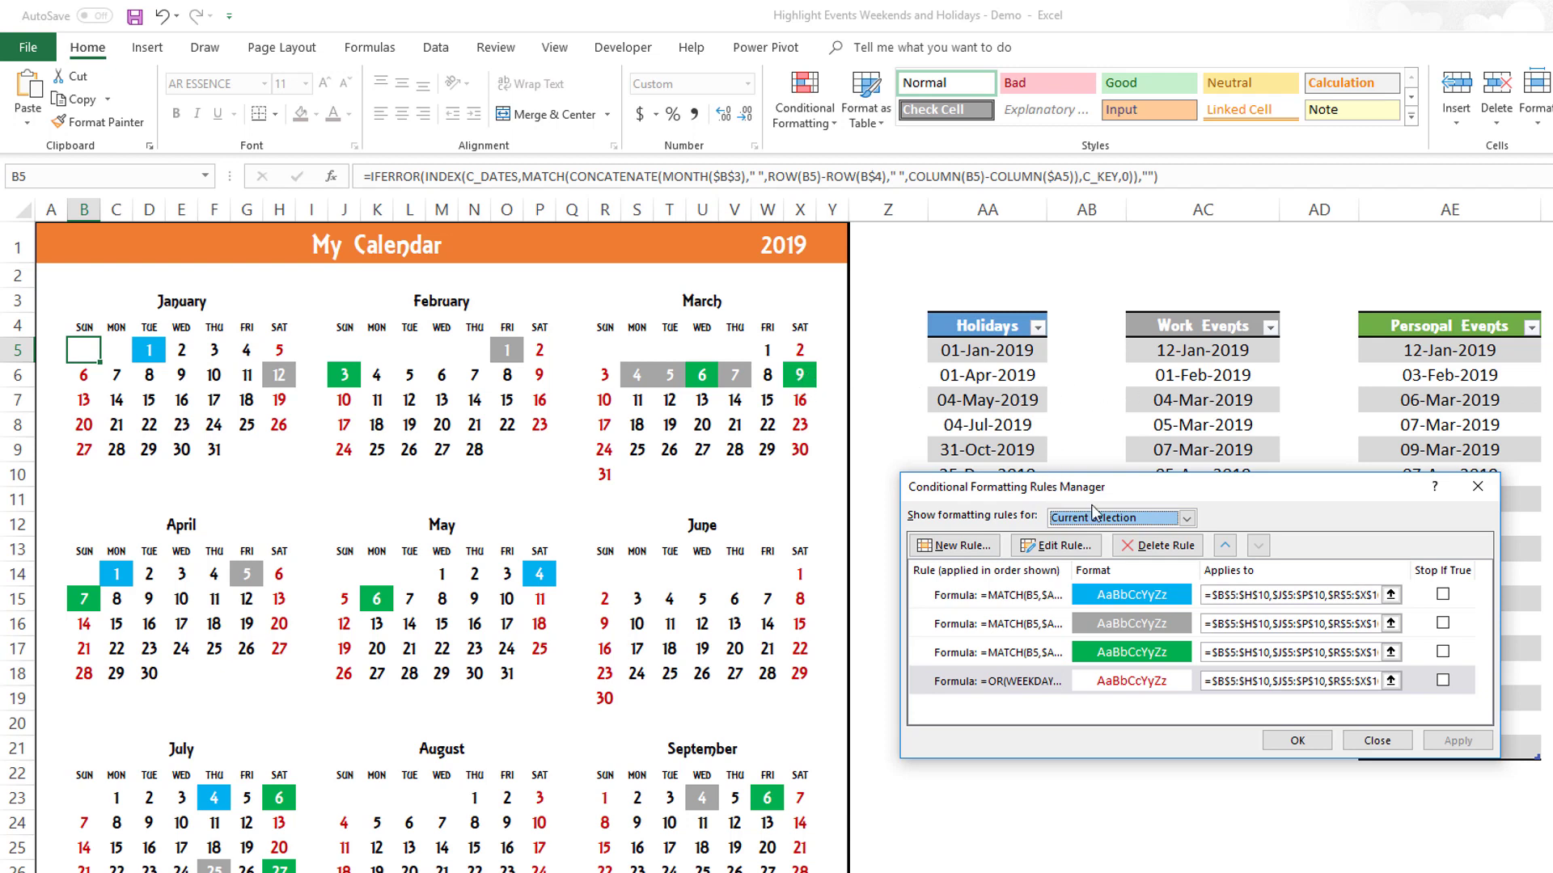
drag(1194, 495, 1097, 515)
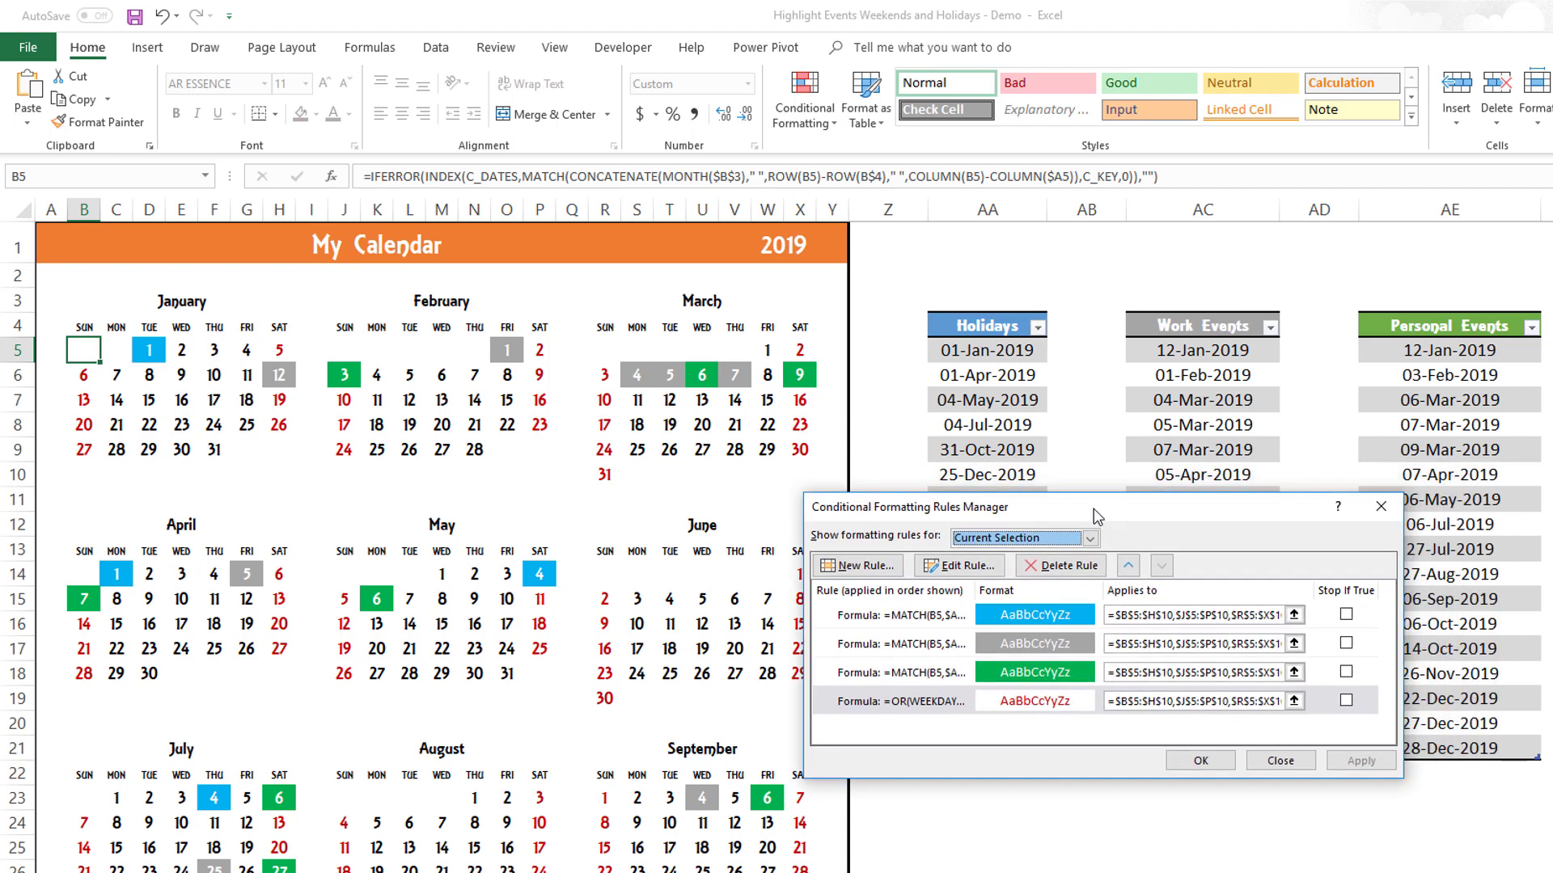
click(1201, 760)
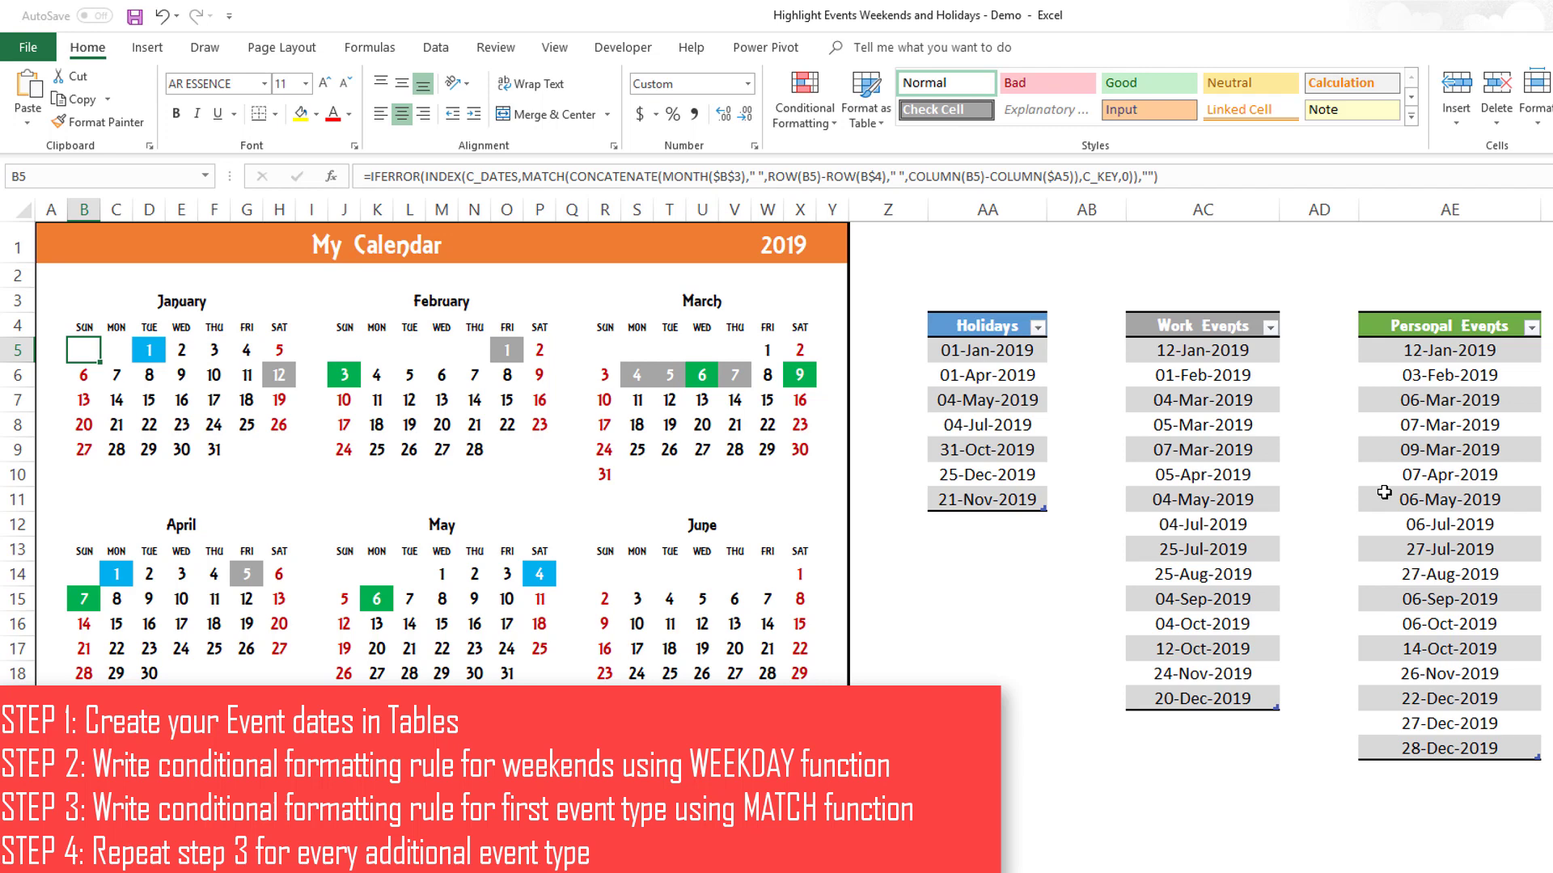
- Cancel a new formula-based rule without saving it, then reopen the Conditional Formatting Rules Manager
click(794, 121)
click(826, 361)
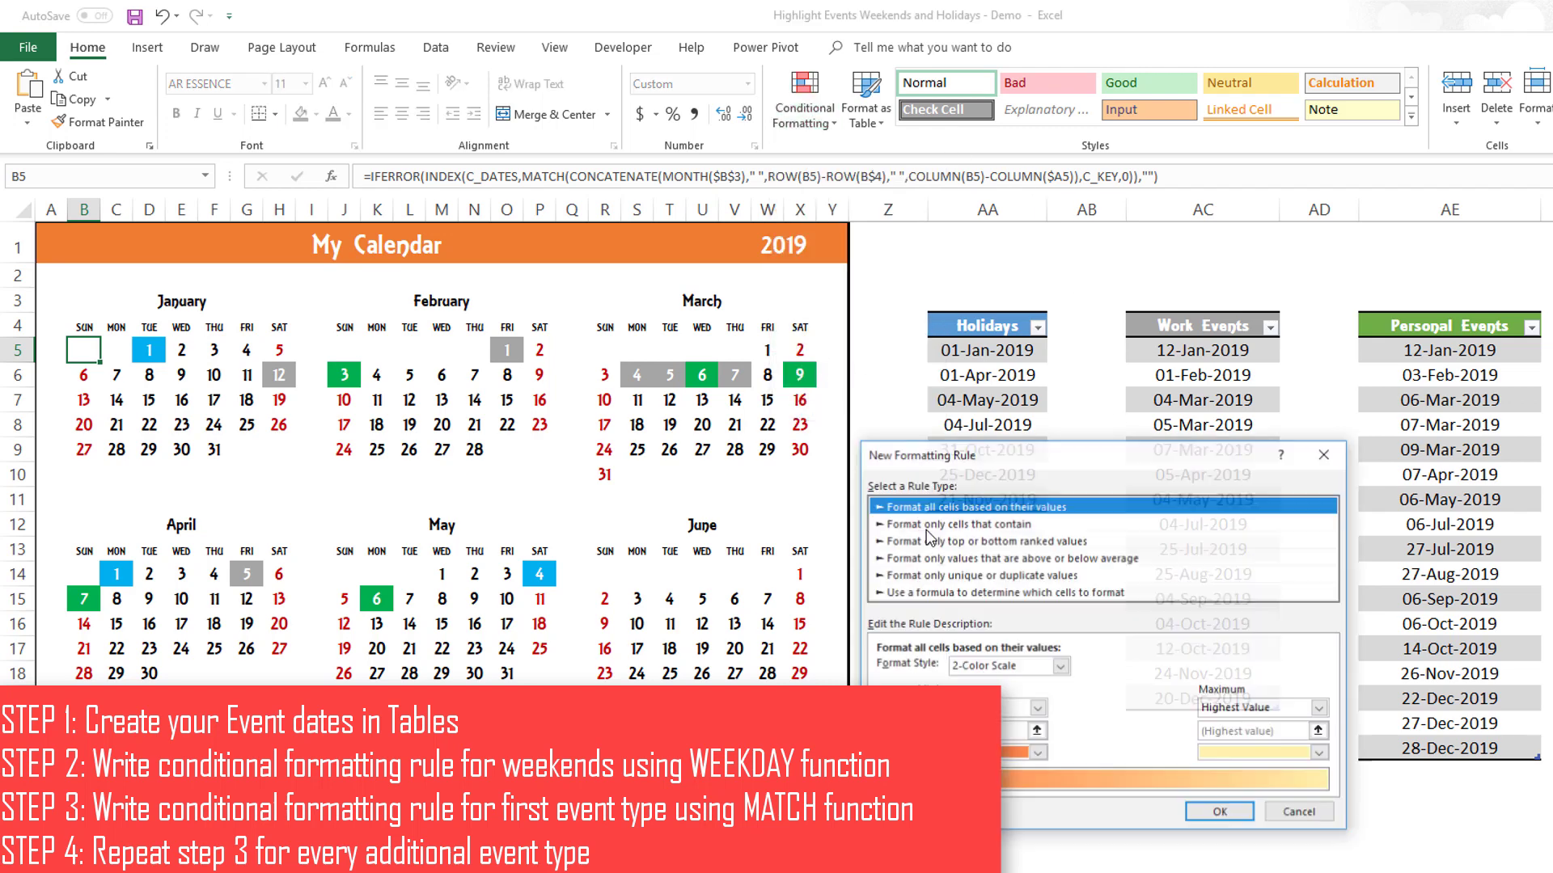
click(949, 594)
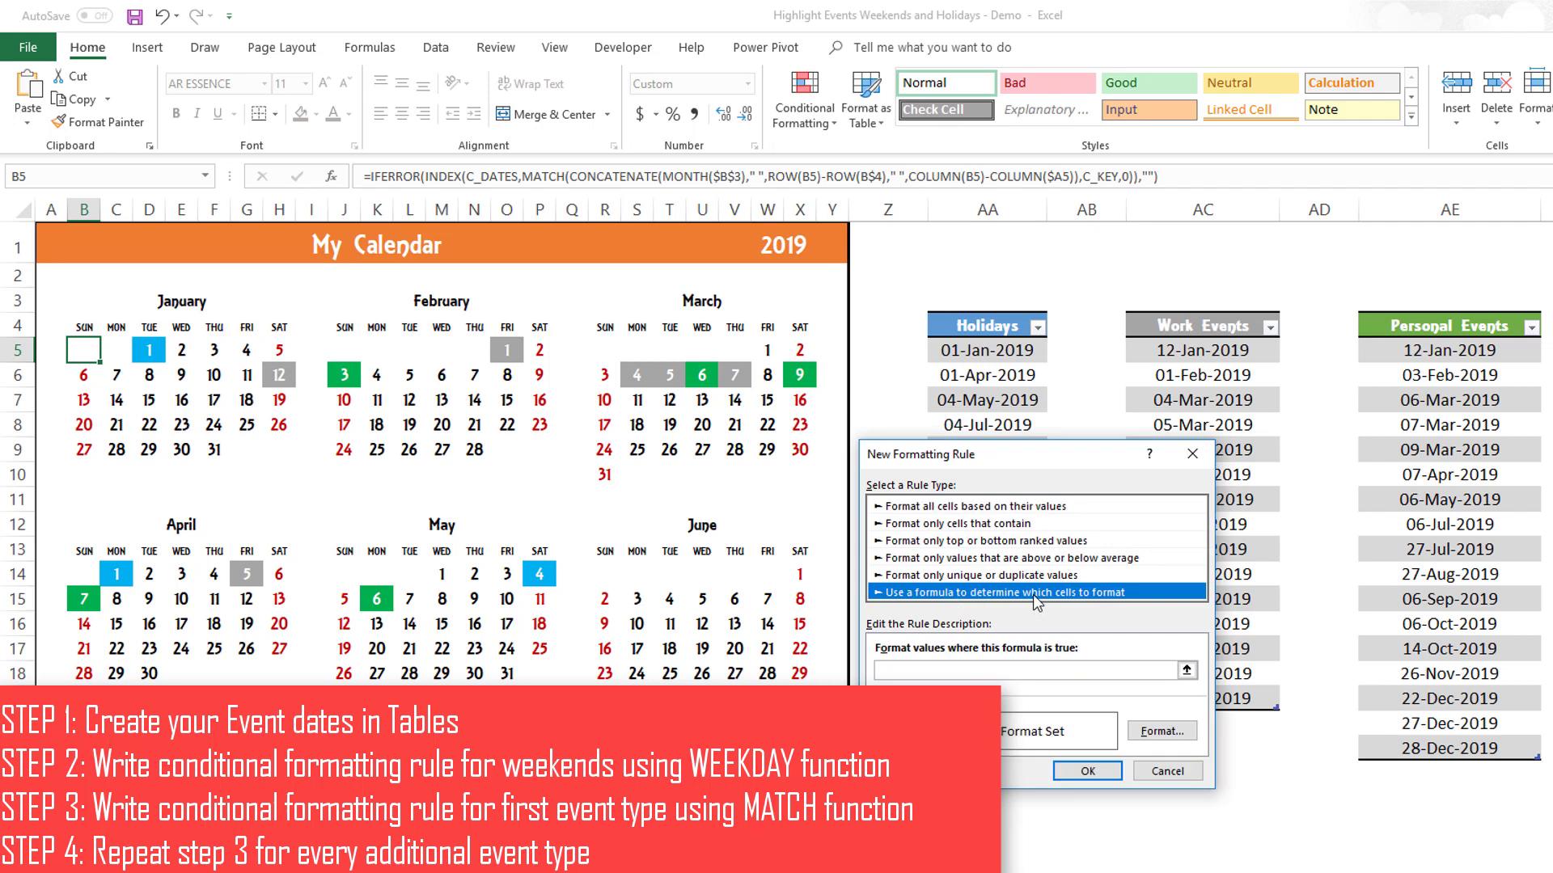
click(1165, 772)
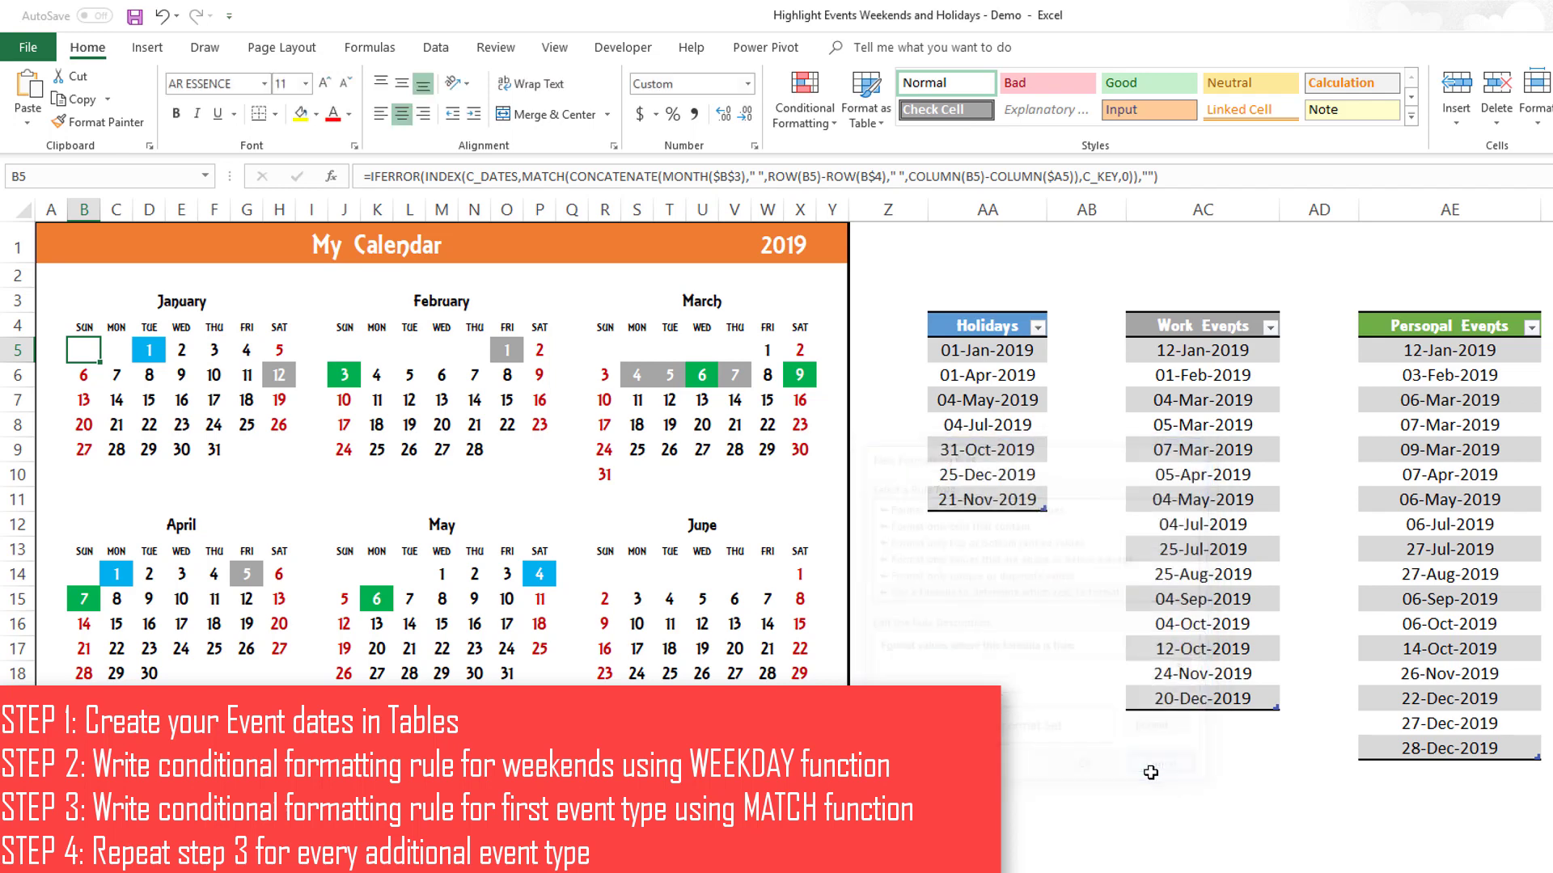
click(828, 123)
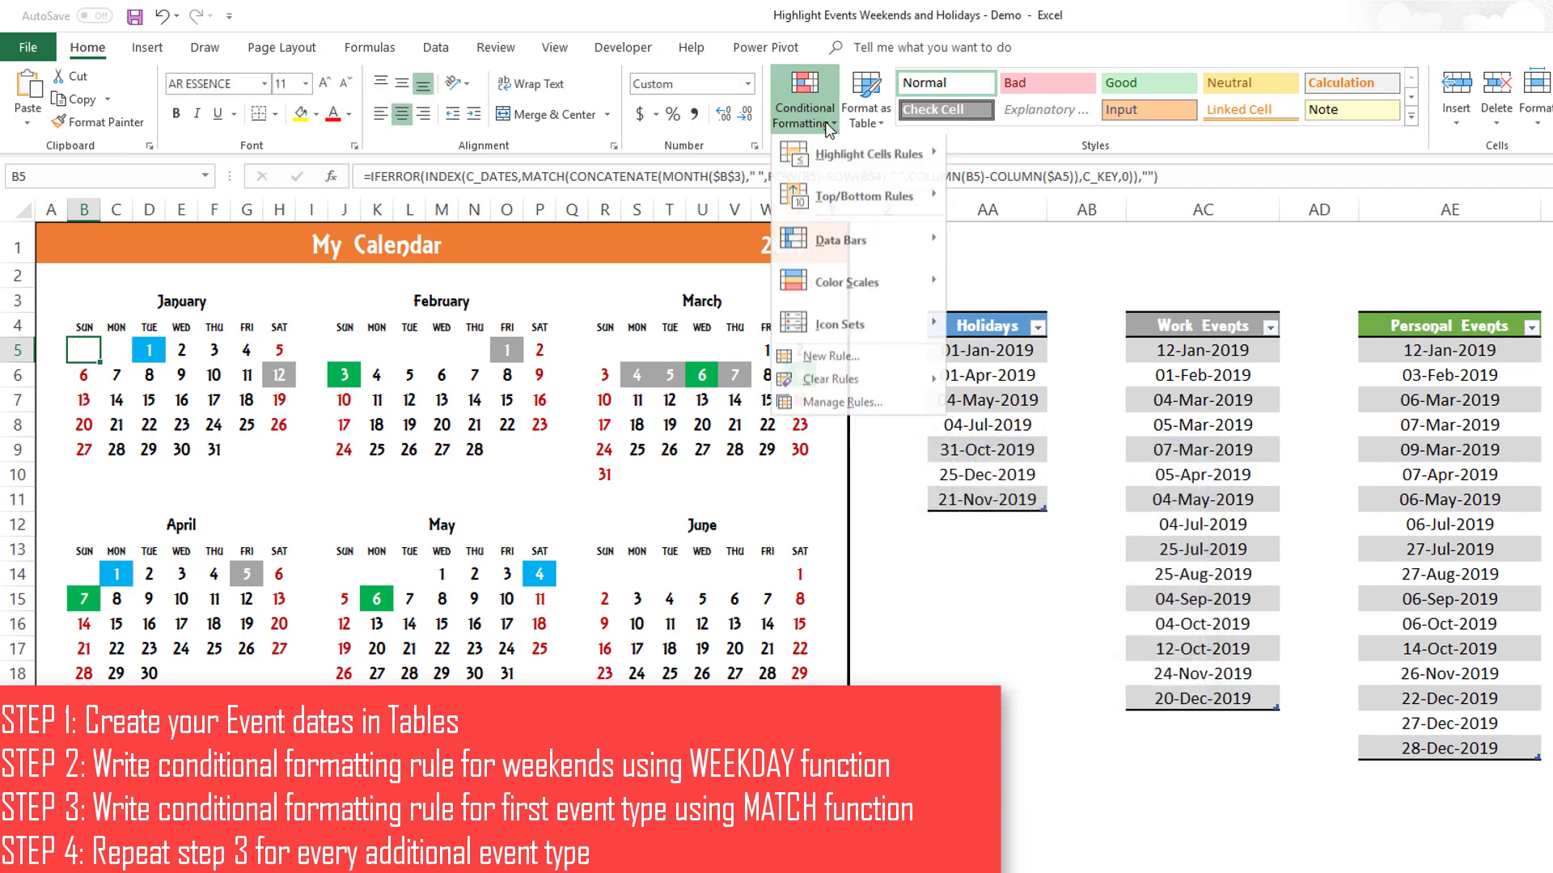
click(841, 401)
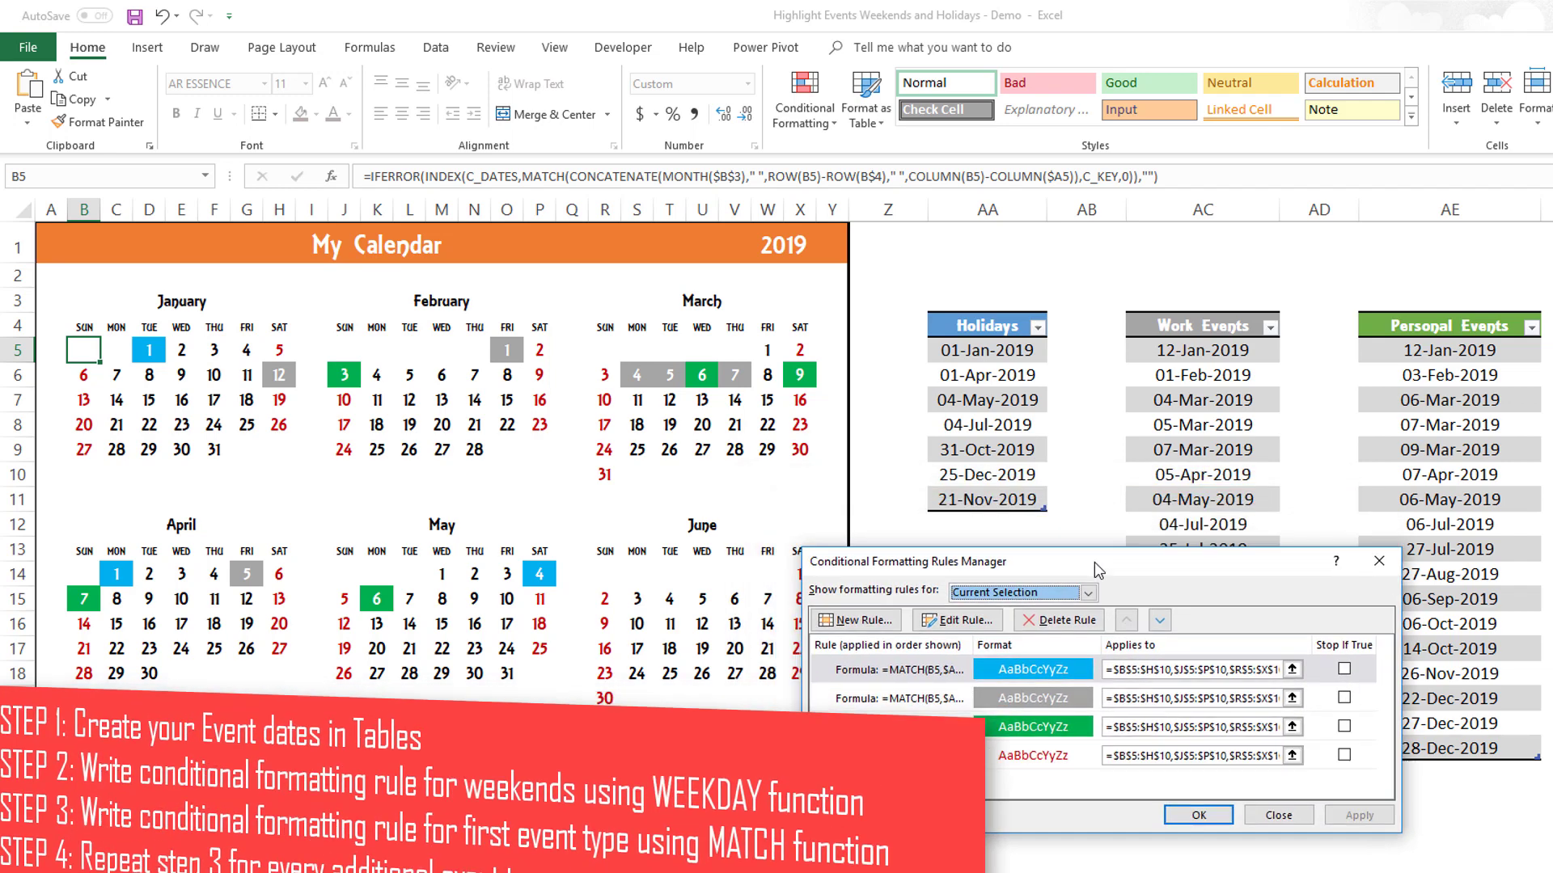